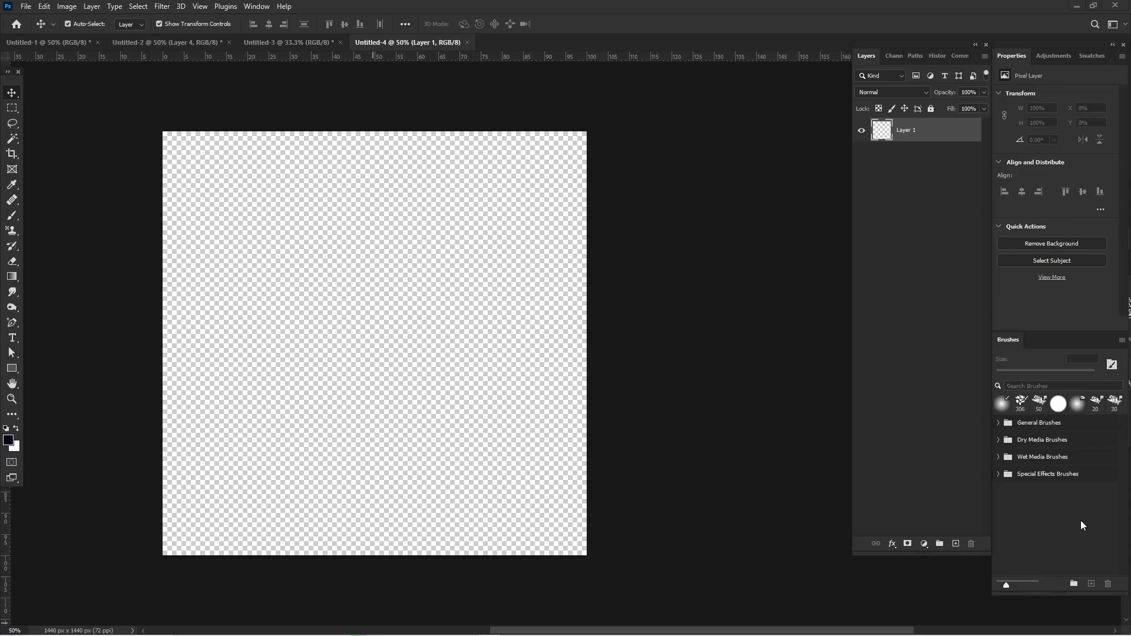
# - Look over the source images in the Born Africans folder and return to Photoshop
pyautogui.moveTo(807, 630)
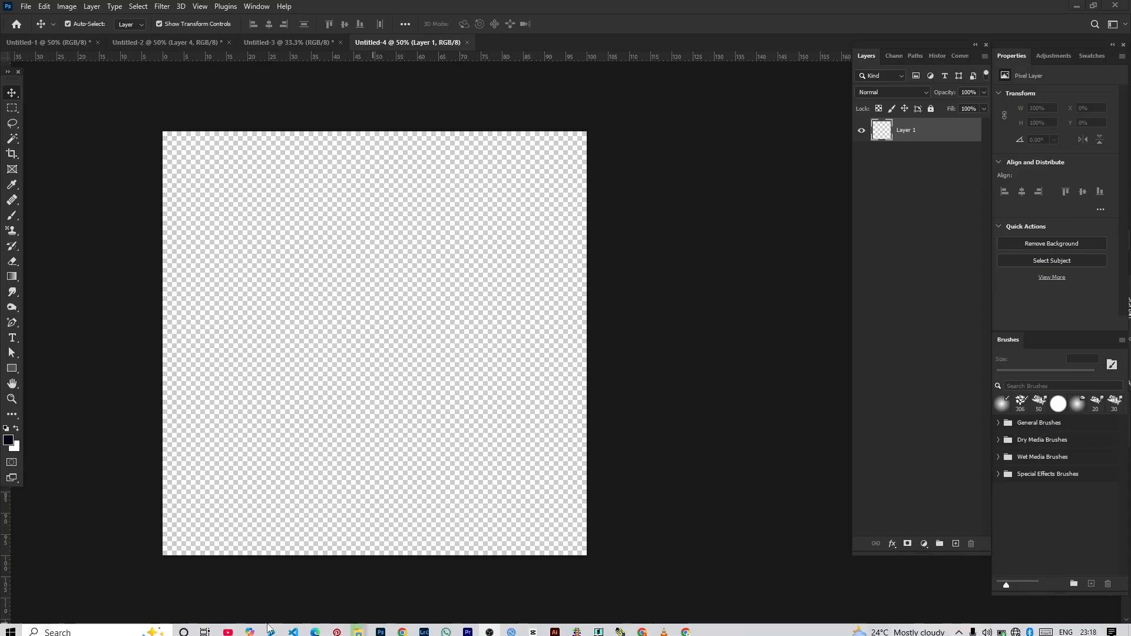
pyautogui.moveTo(348, 634)
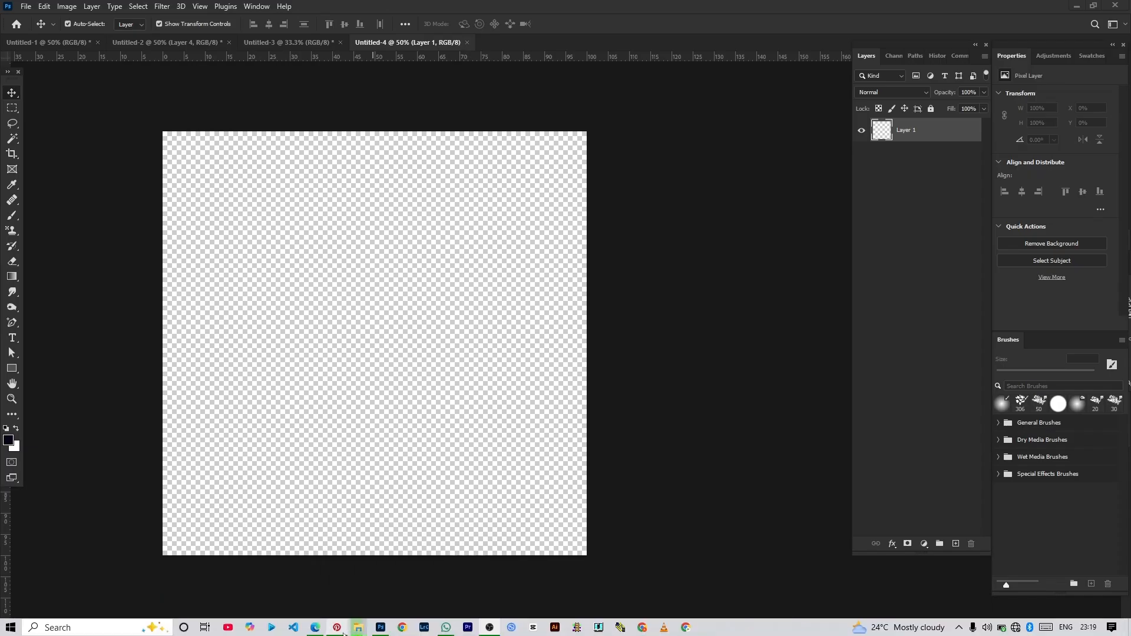
pyautogui.click(282, 589)
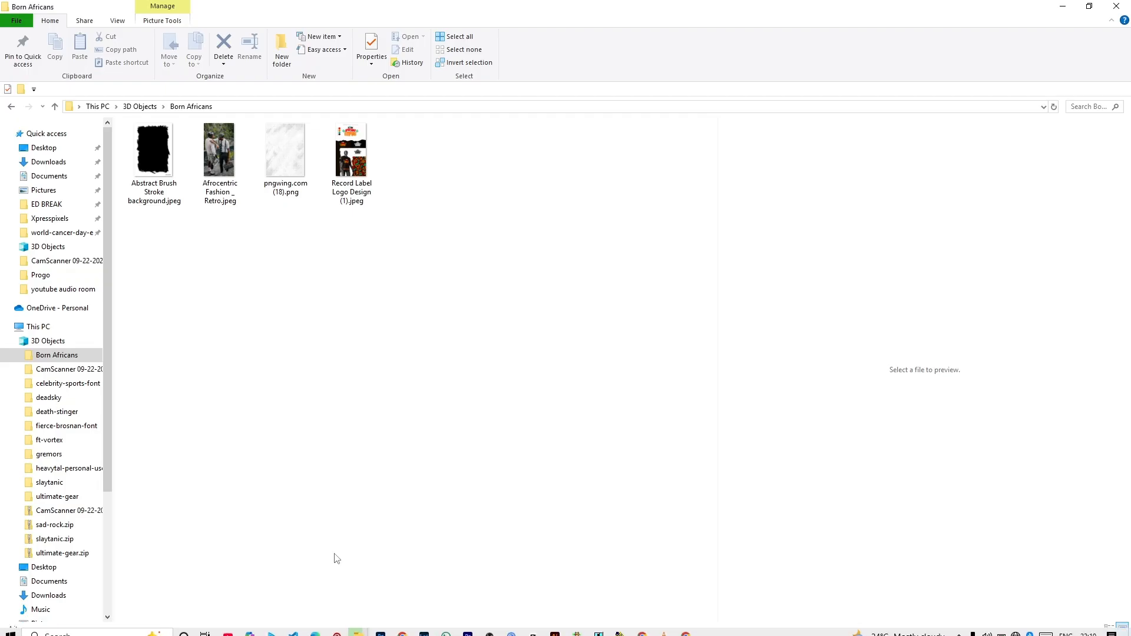
pyautogui.click(381, 629)
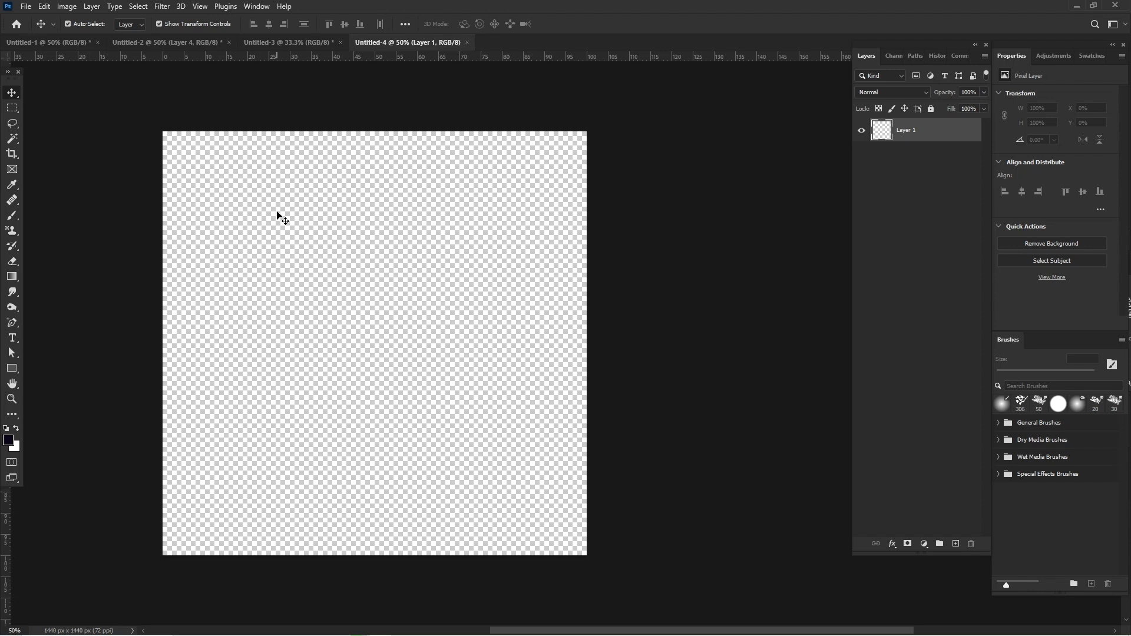
# - Create a new 1440 x 1440 pixel document at 72 pixels/inch in RGB with a transparent background
pyautogui.hotkey('ctrl', 'n')
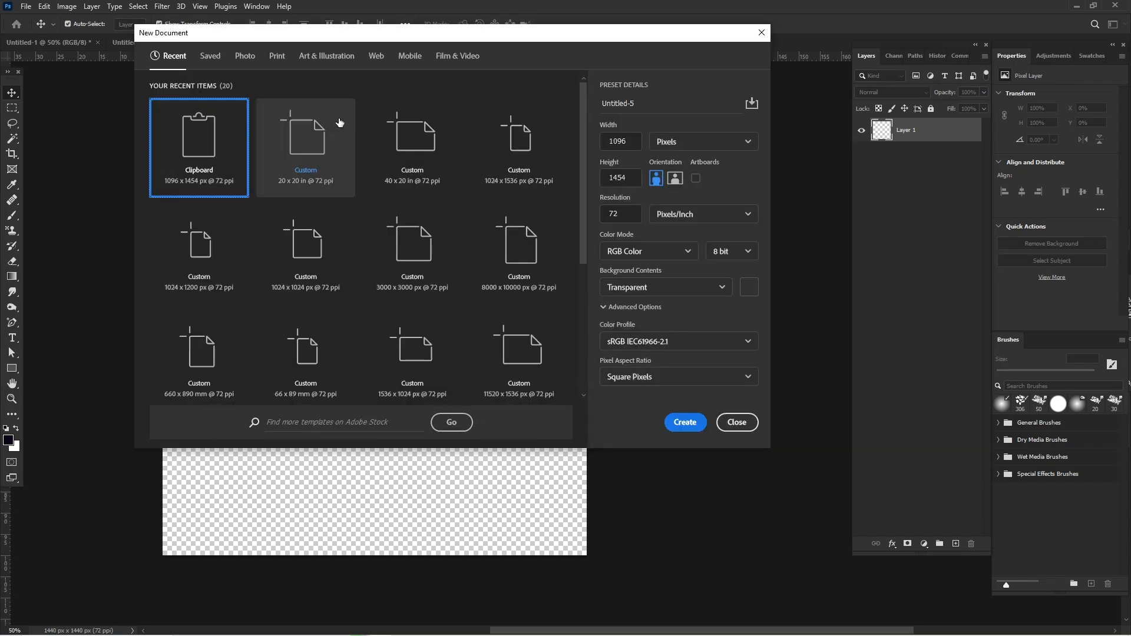
pyautogui.click(306, 134)
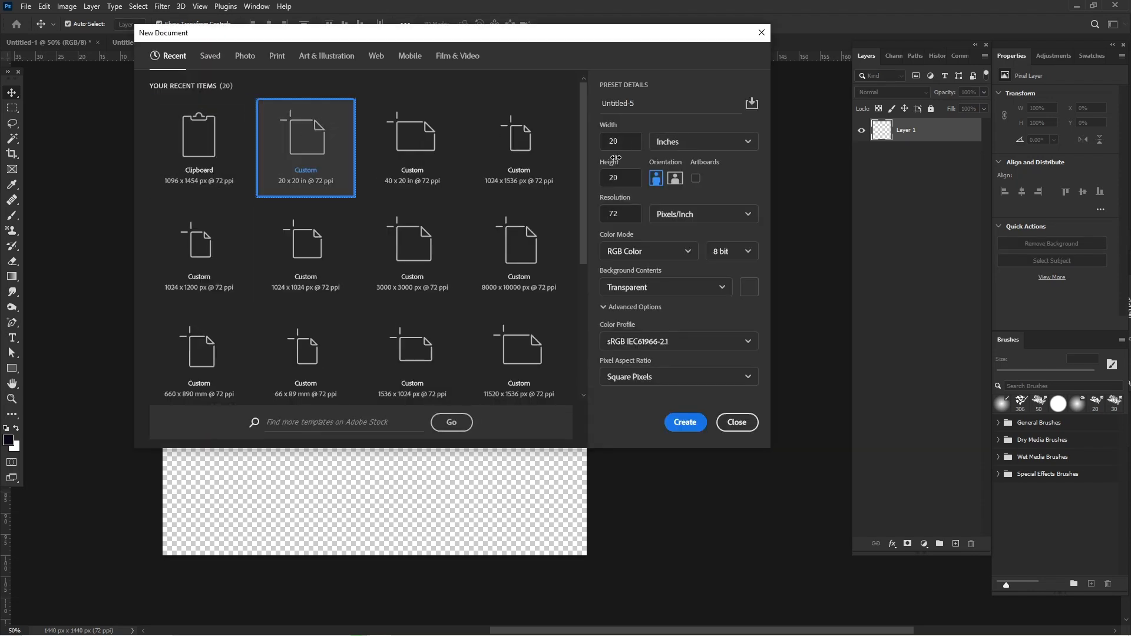
pyautogui.click(705, 147)
pyautogui.click(706, 147)
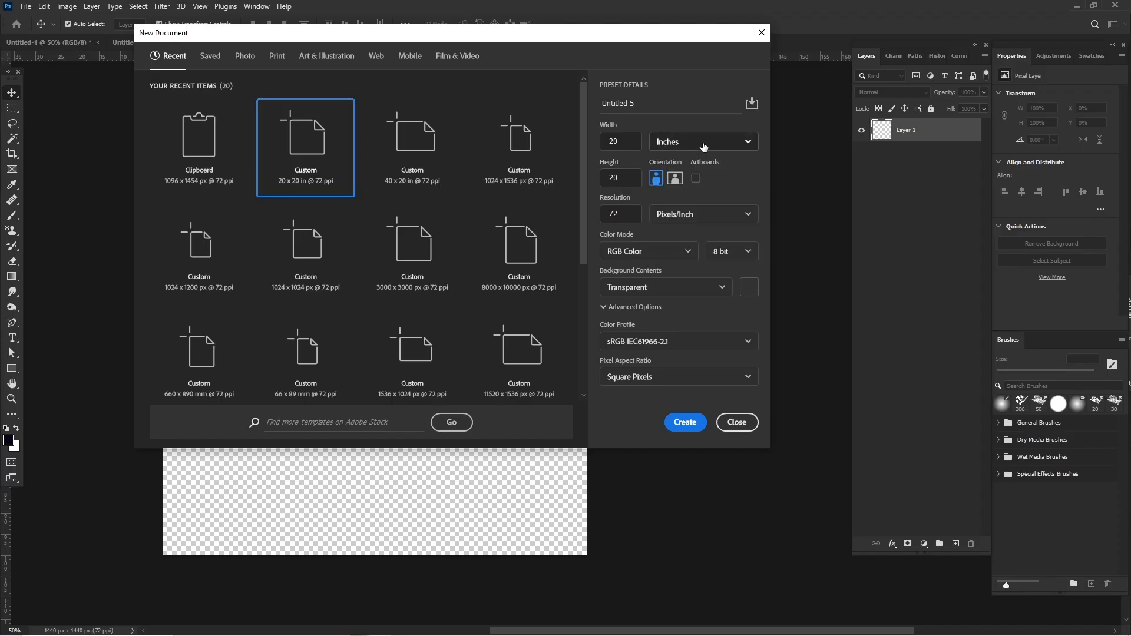
pyautogui.click(705, 148)
pyautogui.click(666, 159)
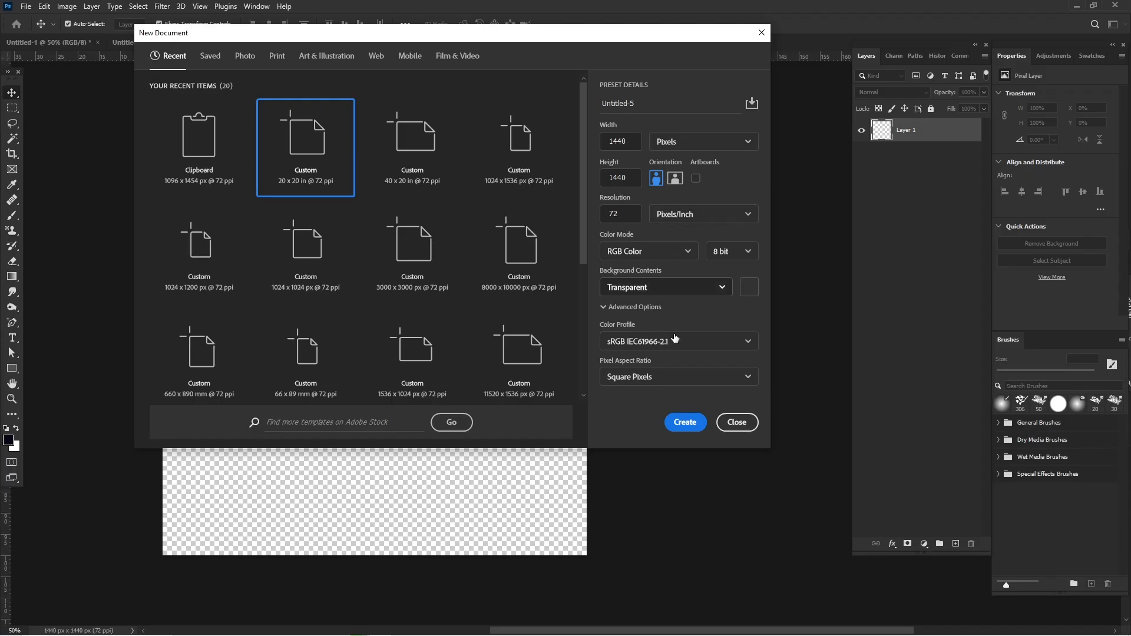
pyautogui.click(698, 424)
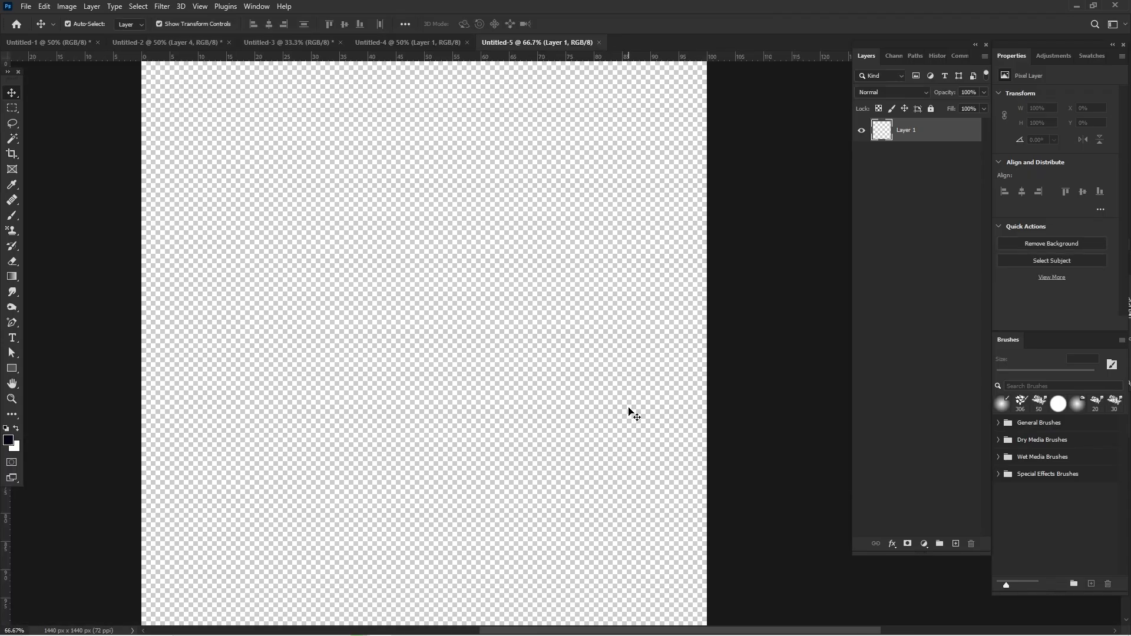
# - Place Record Label Logo Design (1).jpeg from the Born Africans folder onto the canvas at its original scale
pyautogui.hotkey('ctrl', '-')
pyautogui.moveTo(419, 635)
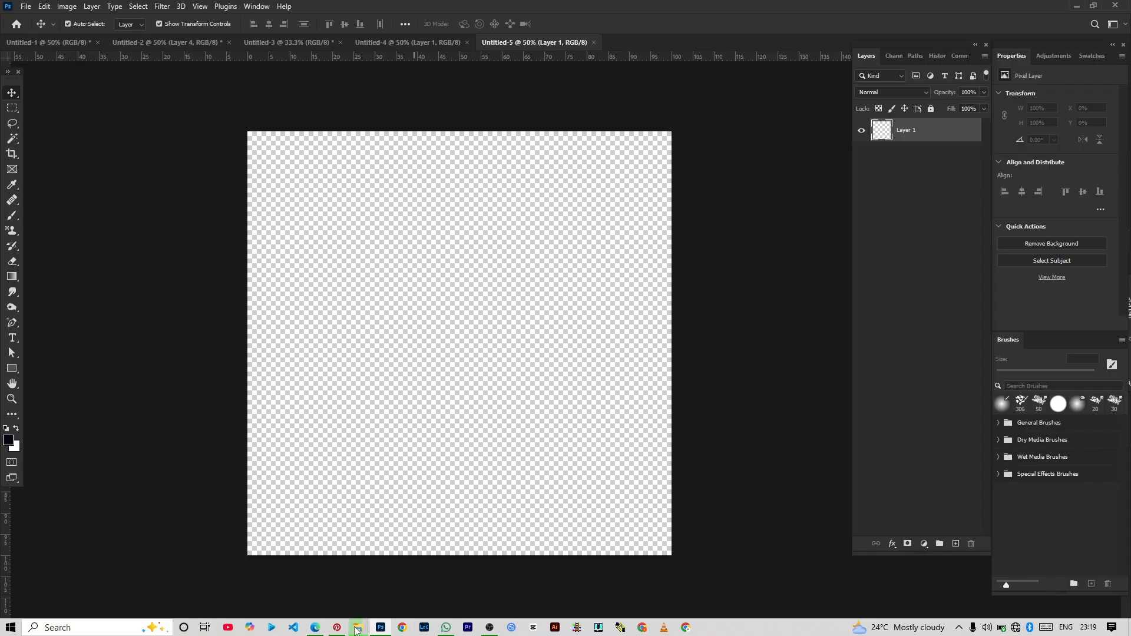
pyautogui.moveTo(357, 630)
pyautogui.click(235, 566)
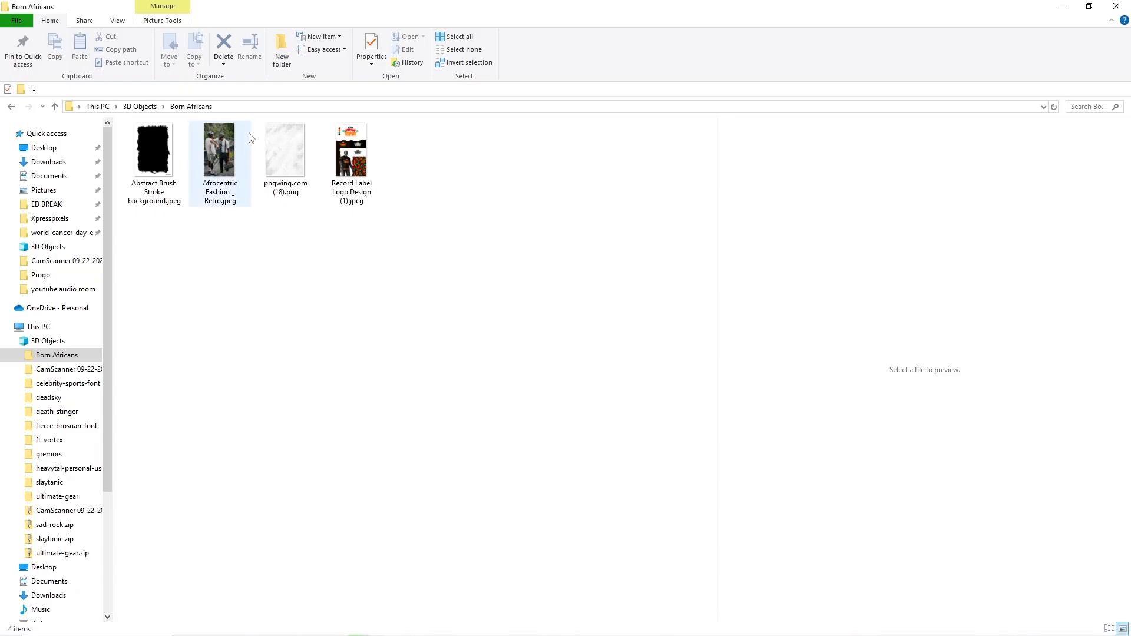
pyautogui.click(333, 158)
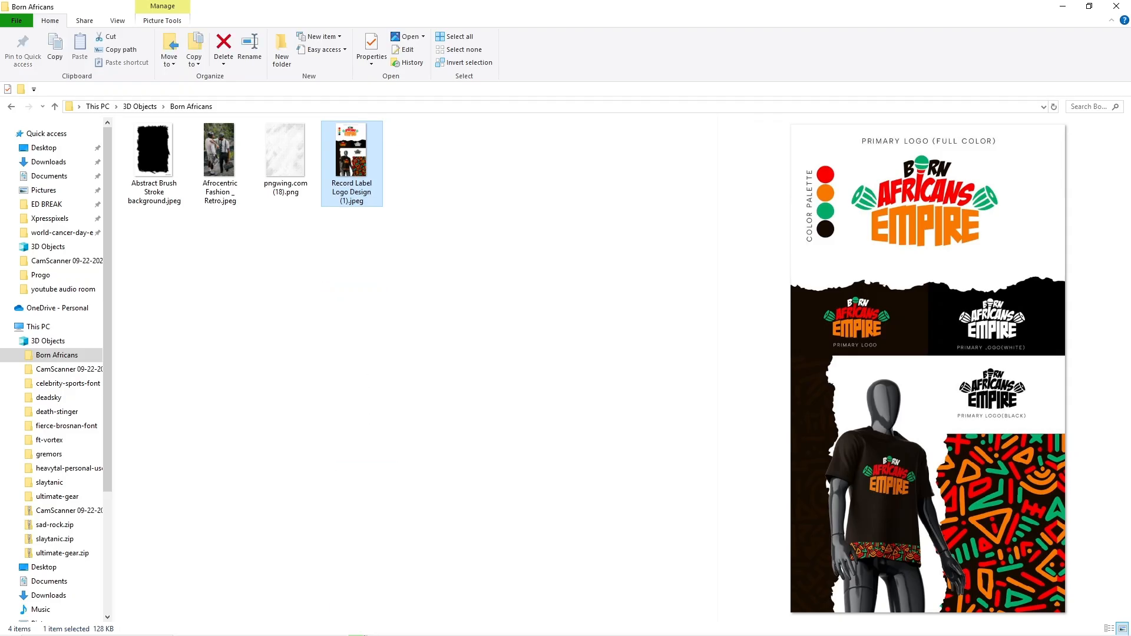
pyautogui.moveTo(351, 151); pyautogui.dragTo(426, 399)
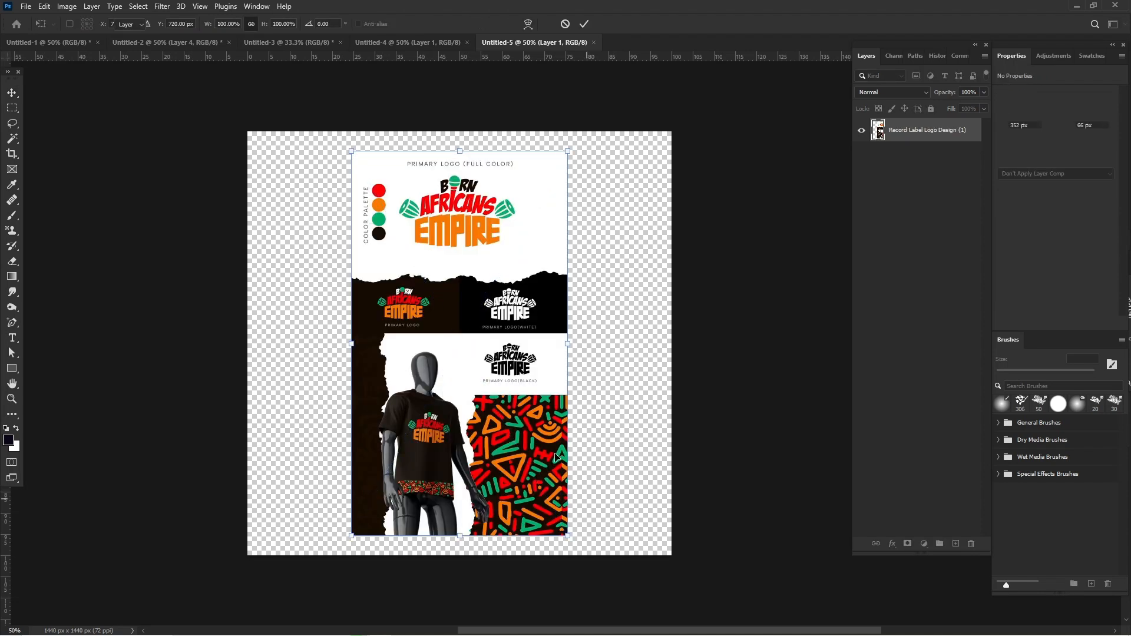
pyautogui.press('Return')
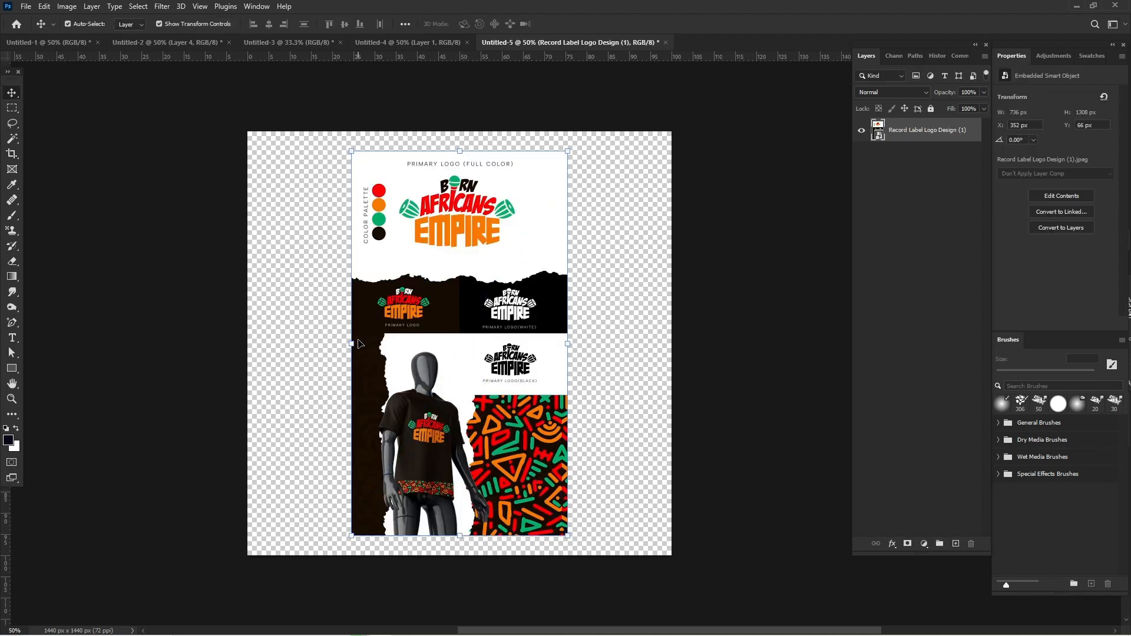
# - Copy the rectangular African pattern area from the logo design's lower right to a new layer and hide the source layer
pyautogui.hotkey('ctrl', 't')
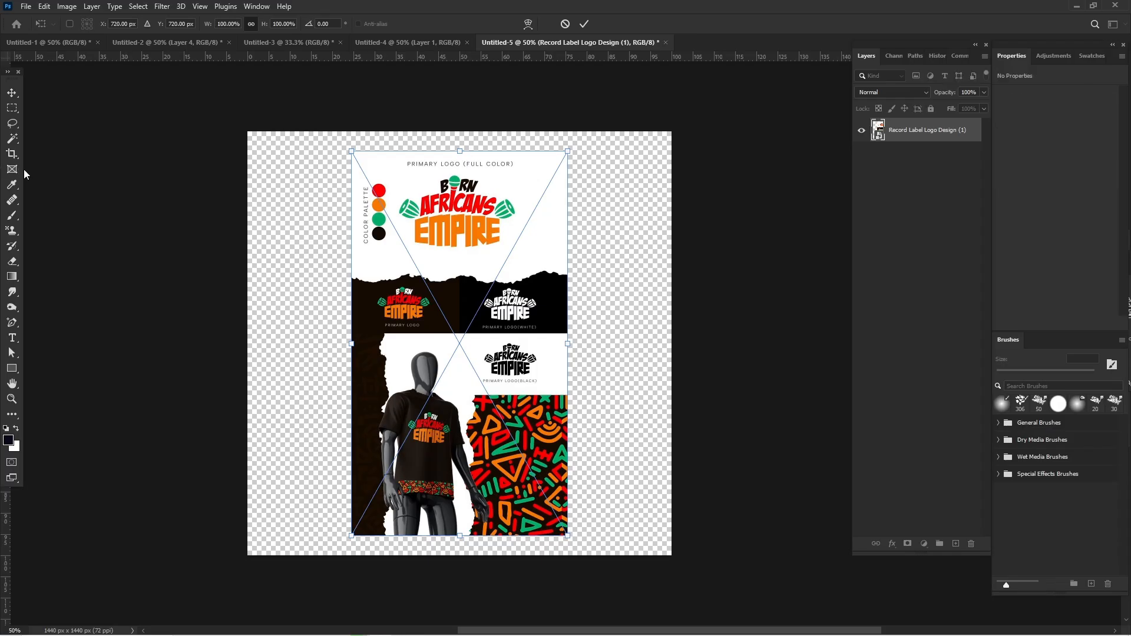
pyautogui.click(11, 108)
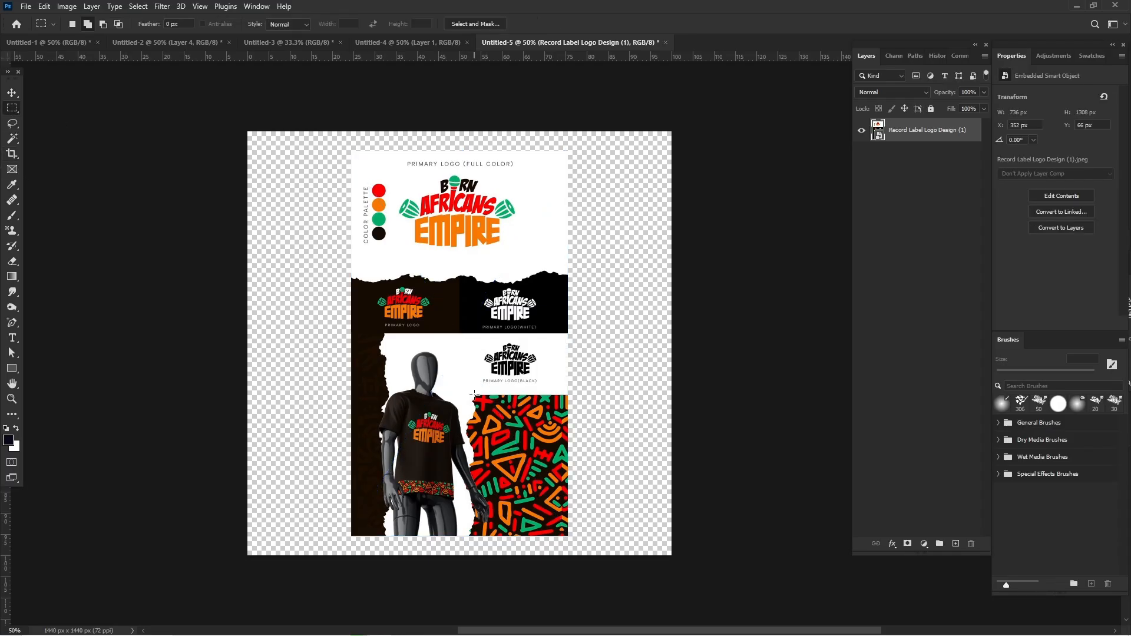
pyautogui.moveTo(475, 394); pyautogui.dragTo(554, 465)
pyautogui.click(596, 547)
pyautogui.hotkey('ctrl', 'j')
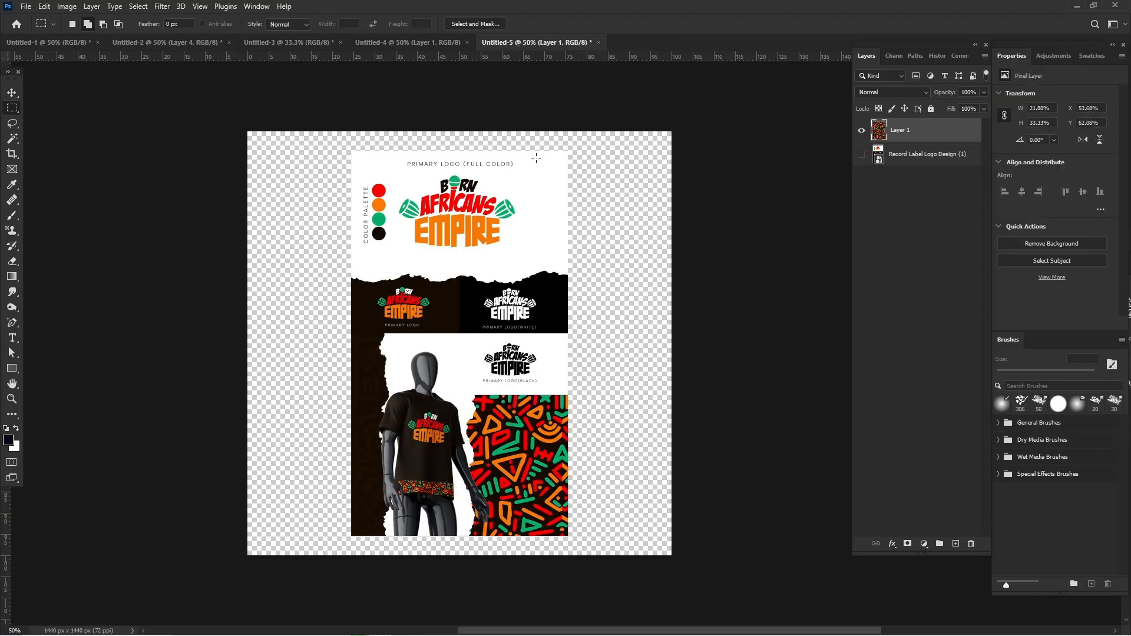
pyautogui.click(862, 131)
# - Enlarge the pattern layer proportionally to about 102% of the canvas width and shift it down so the mannequin's hand falls outside the canvas
pyautogui.click(13, 96)
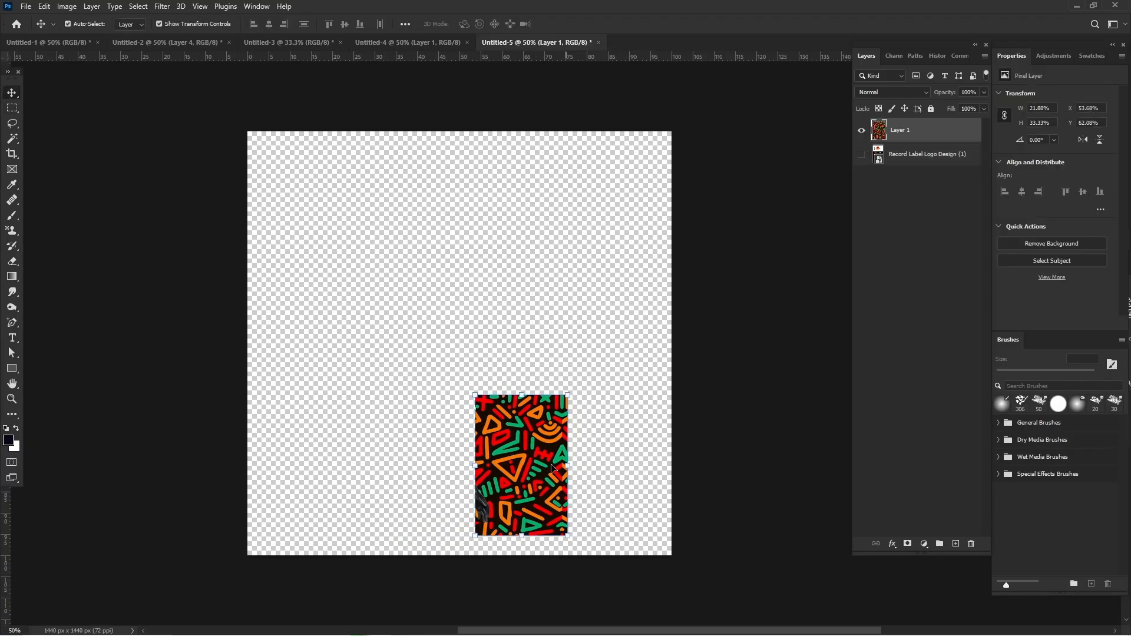
pyautogui.moveTo(477, 478); pyautogui.dragTo(456, 312)
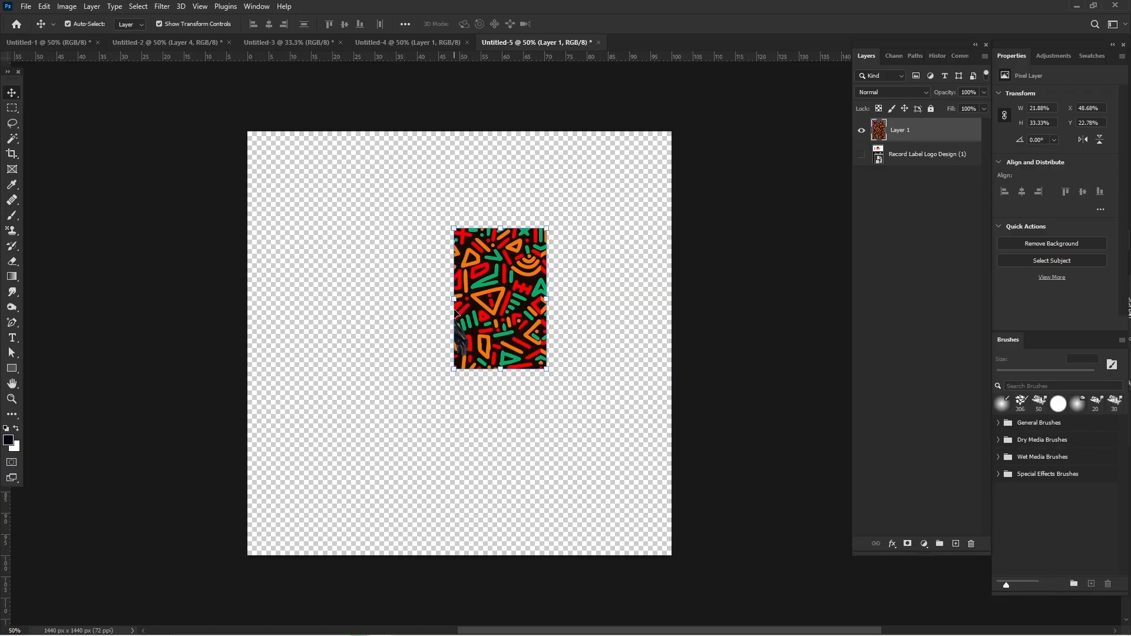
pyautogui.hotkey('ctrl', 't')
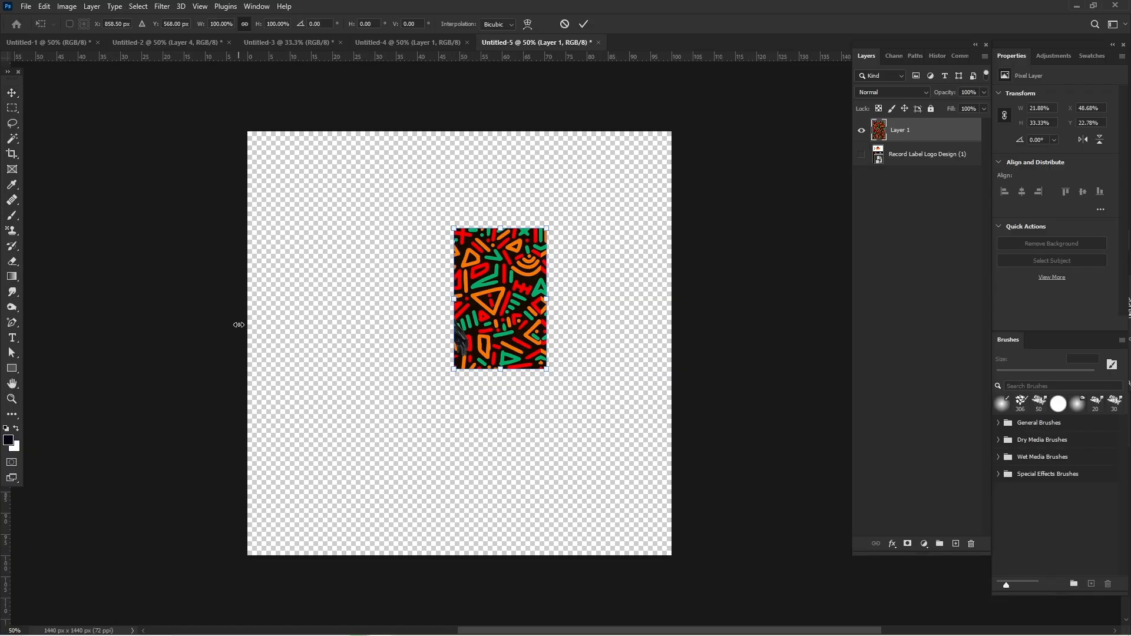
pyautogui.moveTo(453, 298); pyautogui.dragTo(239, 324)
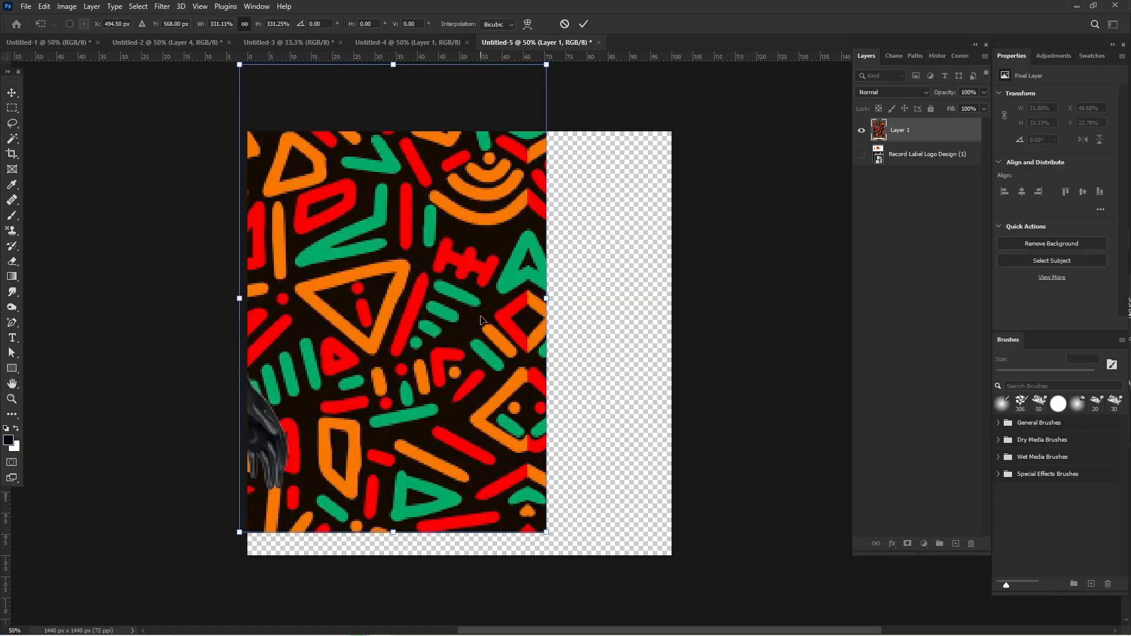
pyautogui.moveTo(481, 319); pyautogui.dragTo(478, 352)
pyautogui.moveTo(546, 321); pyautogui.dragTo(656, 326)
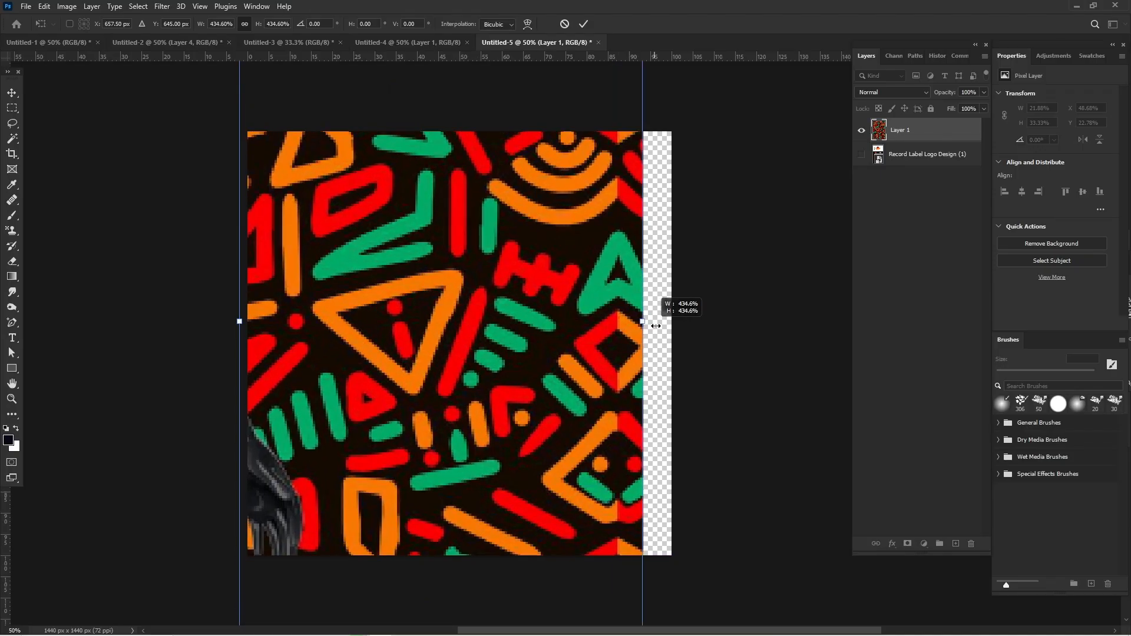
pyautogui.moveTo(656, 325); pyautogui.dragTo(677, 328)
pyautogui.press('Return')
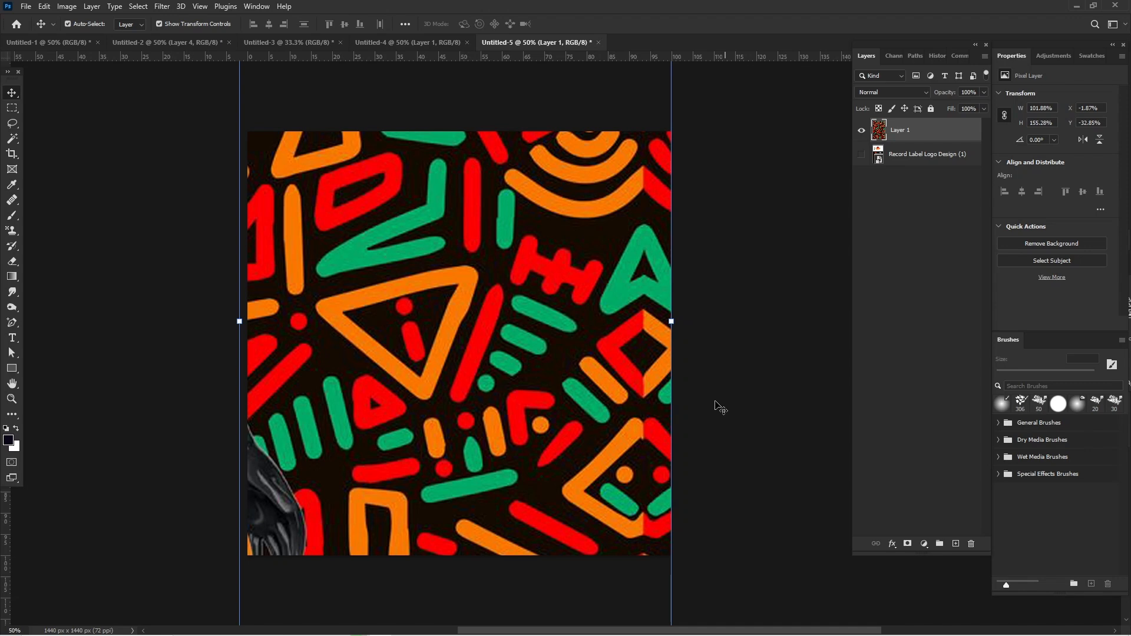
pyautogui.moveTo(385, 451); pyautogui.dragTo(389, 539)
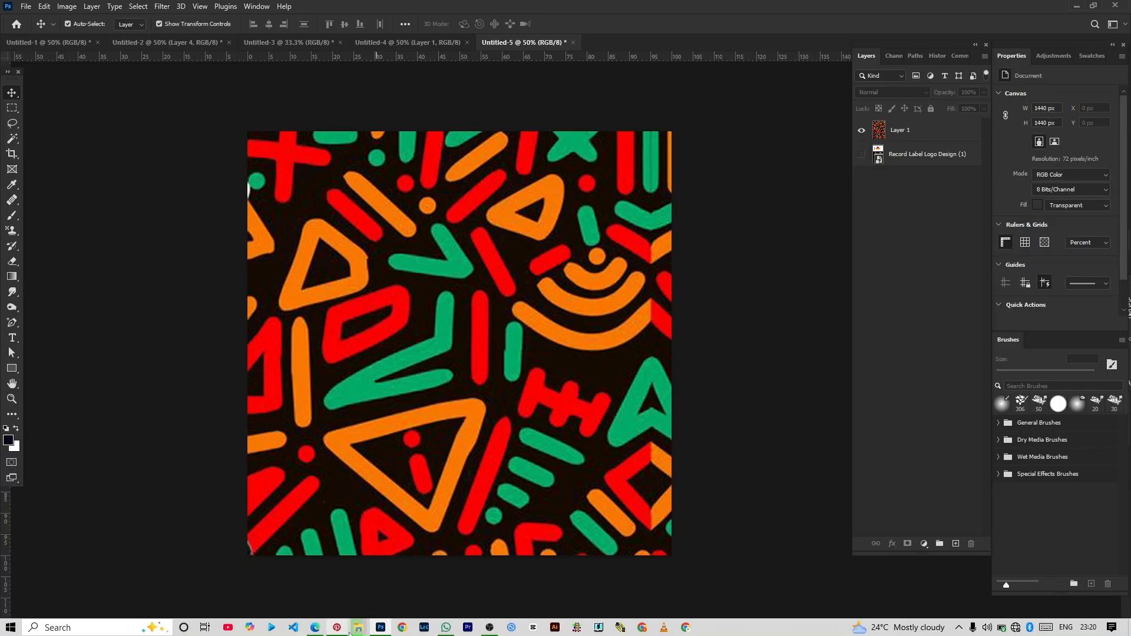
# - Place Abstract Brush Stroke background.jpeg from the Born Africans folder over the pattern, centred at its original scale
pyautogui.click(357, 628)
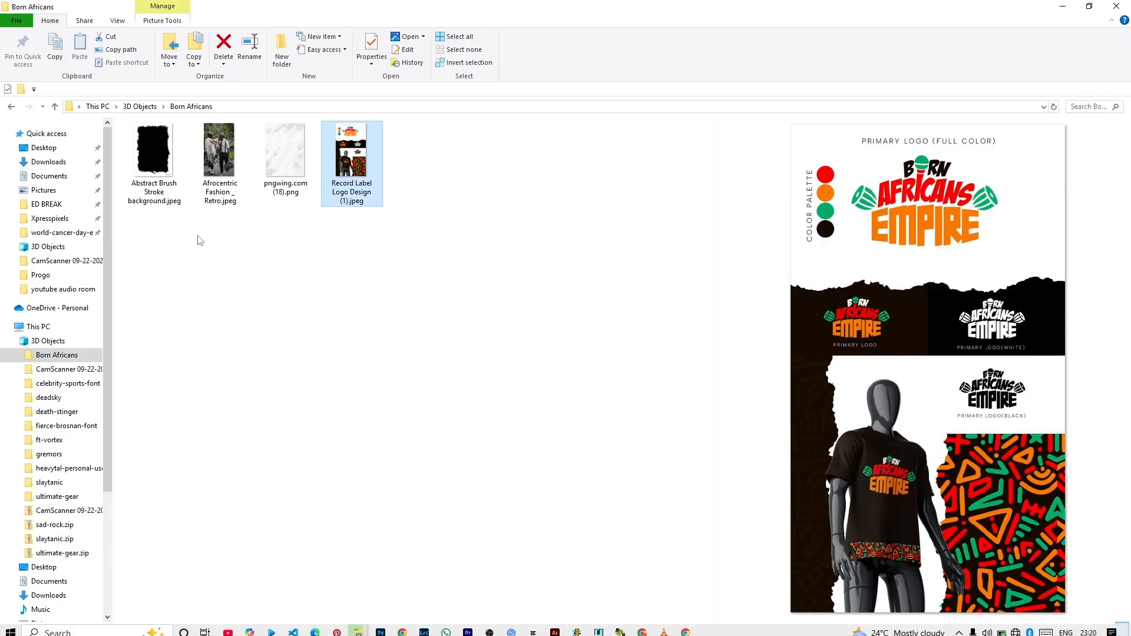
pyautogui.click(174, 148)
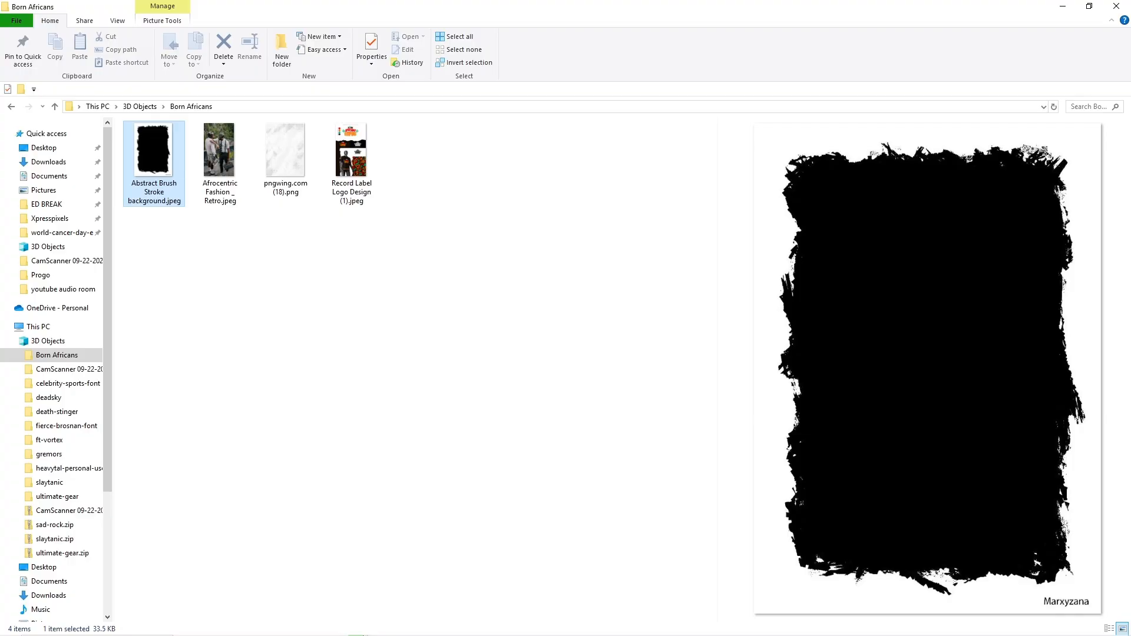
pyautogui.press('super')
pyautogui.moveTo(168, 151); pyautogui.dragTo(425, 411)
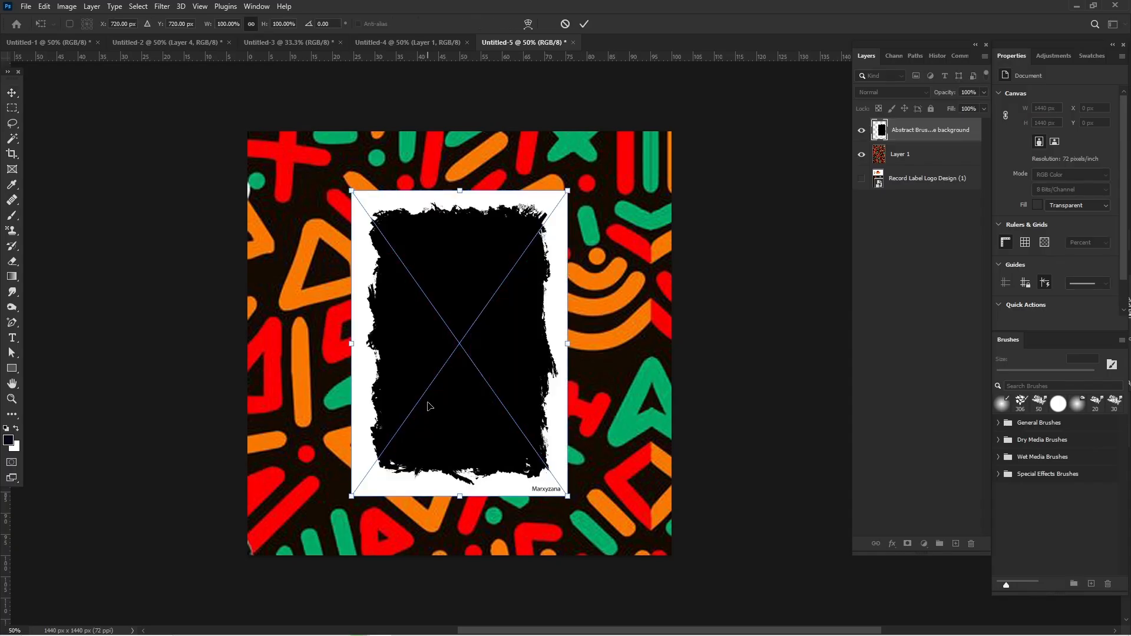
pyautogui.press('Return')
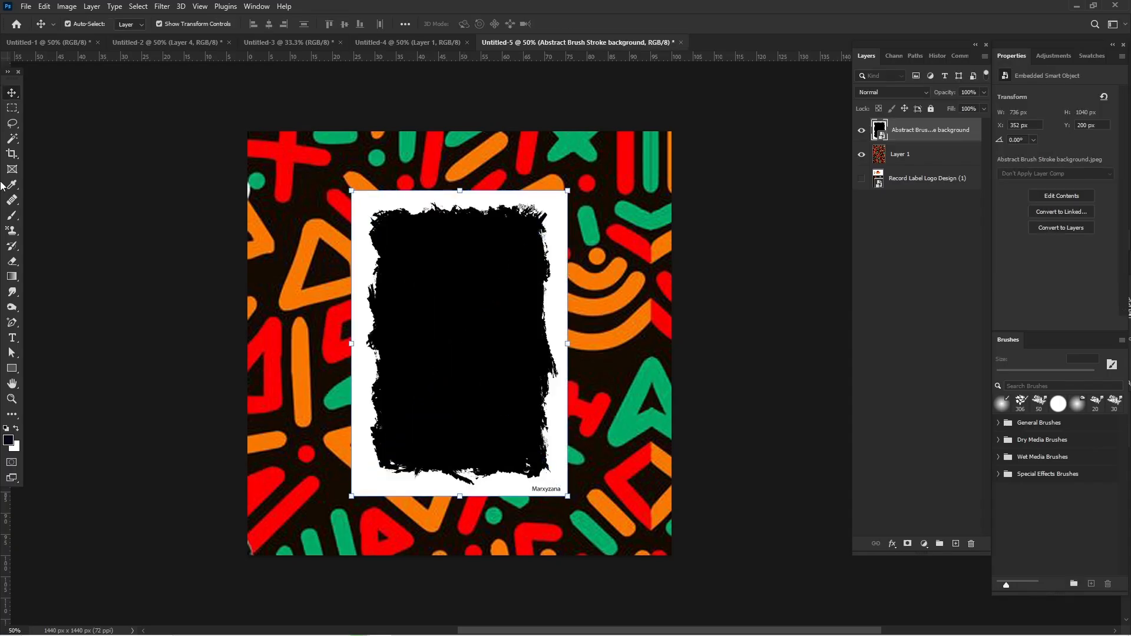
# - Select the black brush-stroke shape with the Magic Wand, copy it to a new layer and hide the original image
pyautogui.press('w')
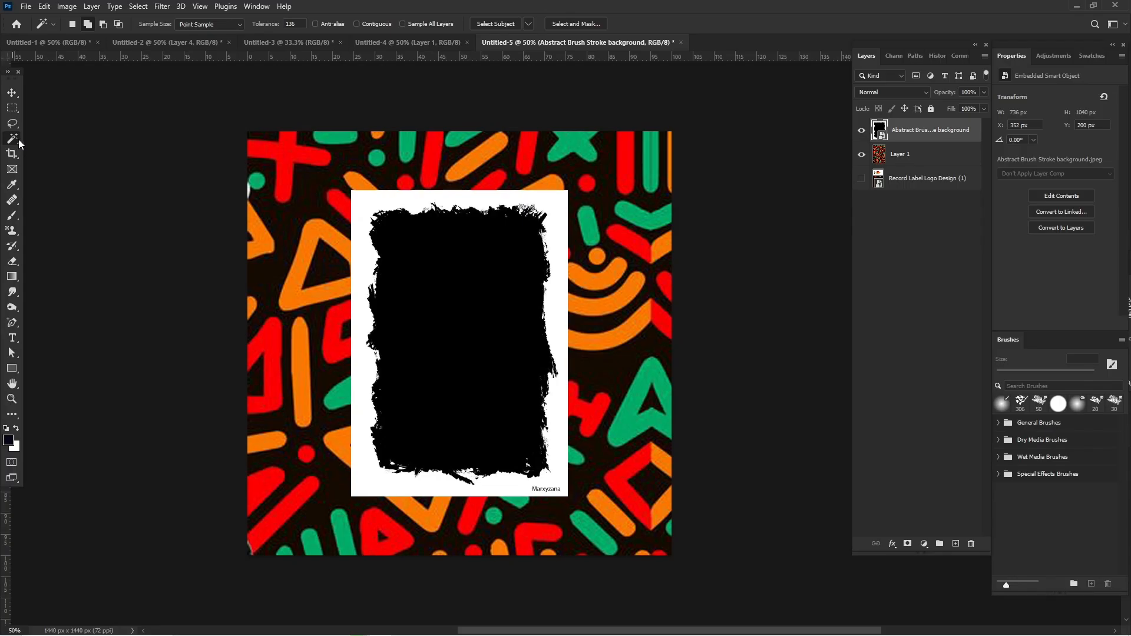
pyautogui.rightClick(19, 139)
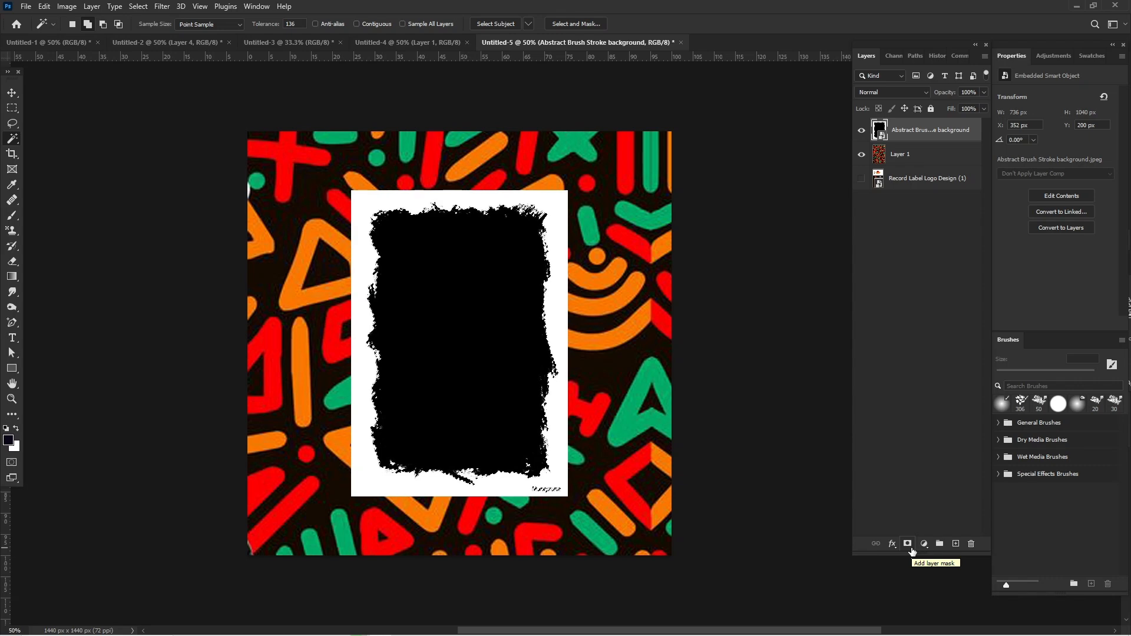
pyautogui.hotkey('ctrl', 'j')
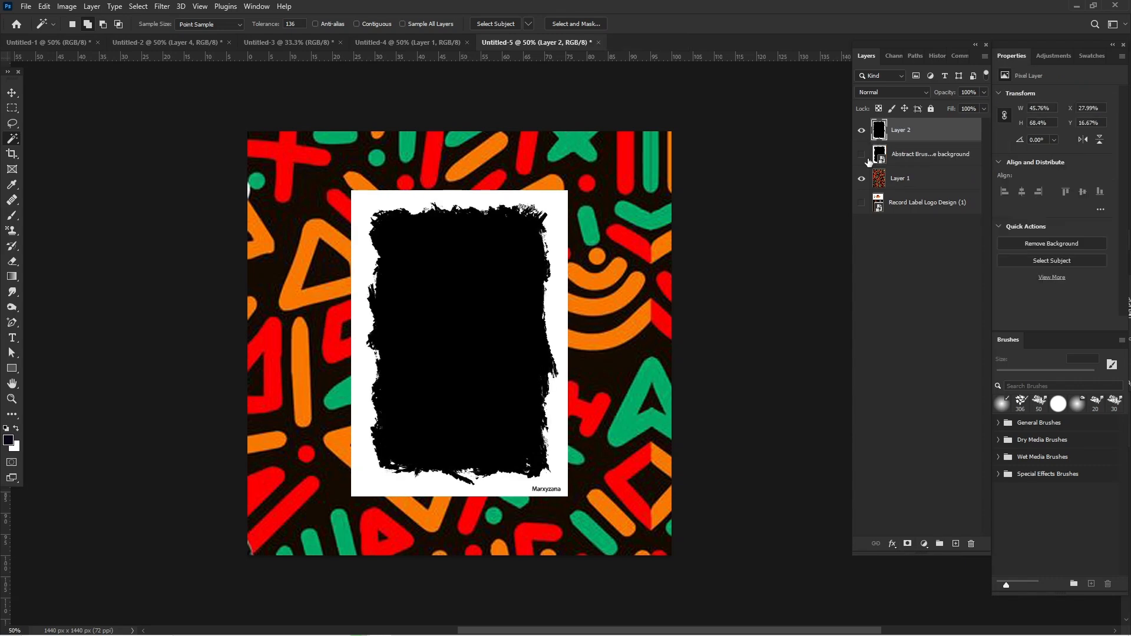
pyautogui.click(861, 153)
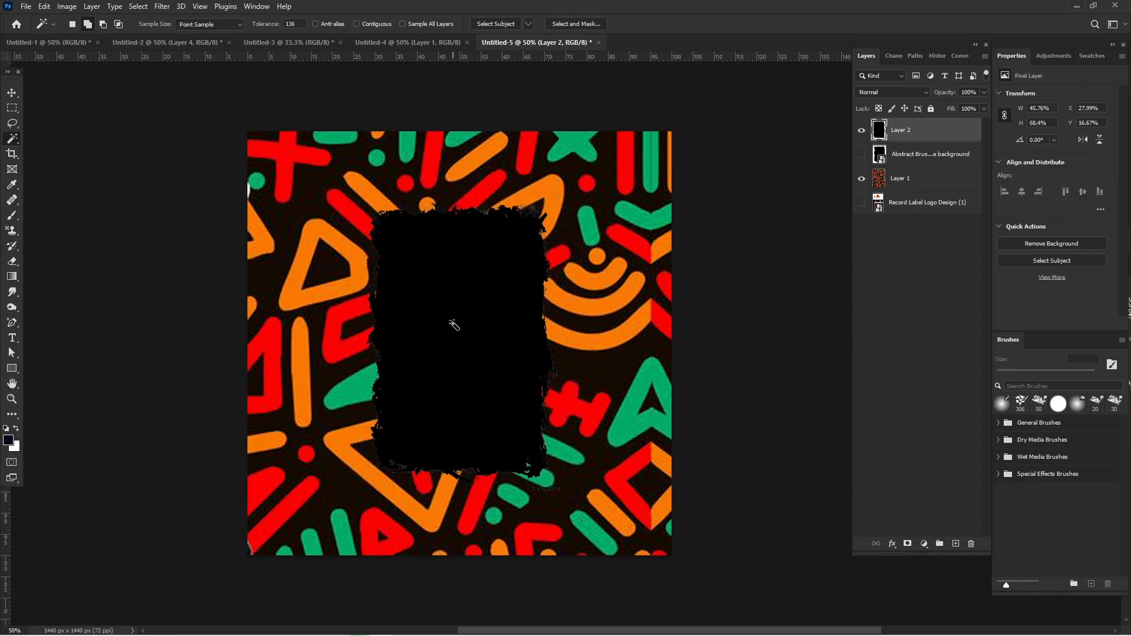
# - Apply a white (ffffff) Color Overlay at 100% opacity to the black brush-stroke shape
pyautogui.click(12, 92)
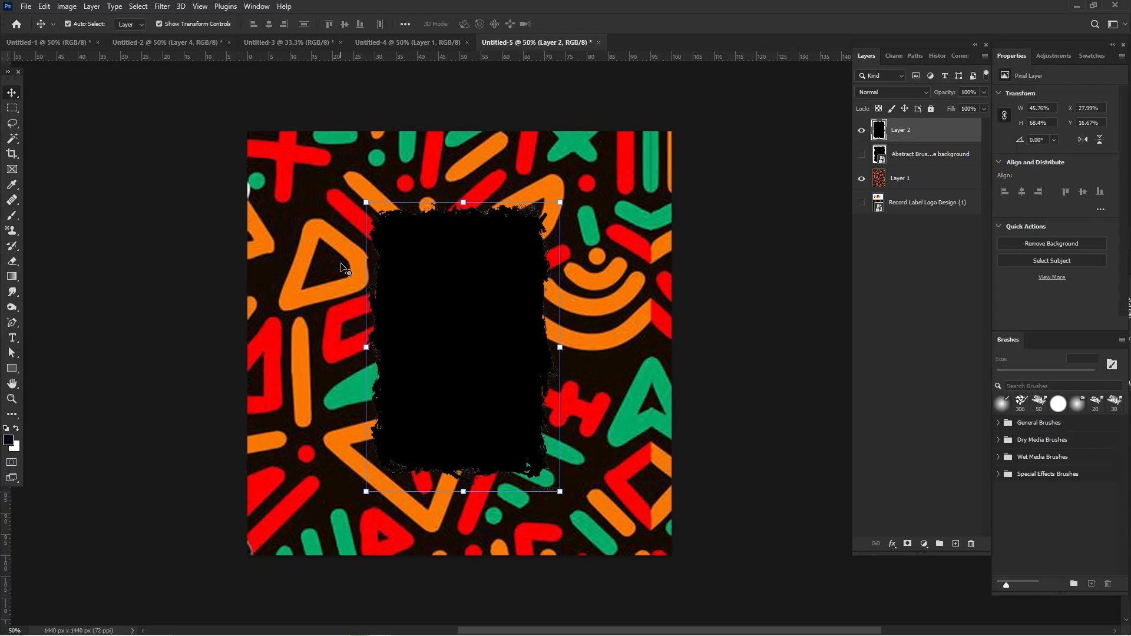
pyautogui.click(892, 543)
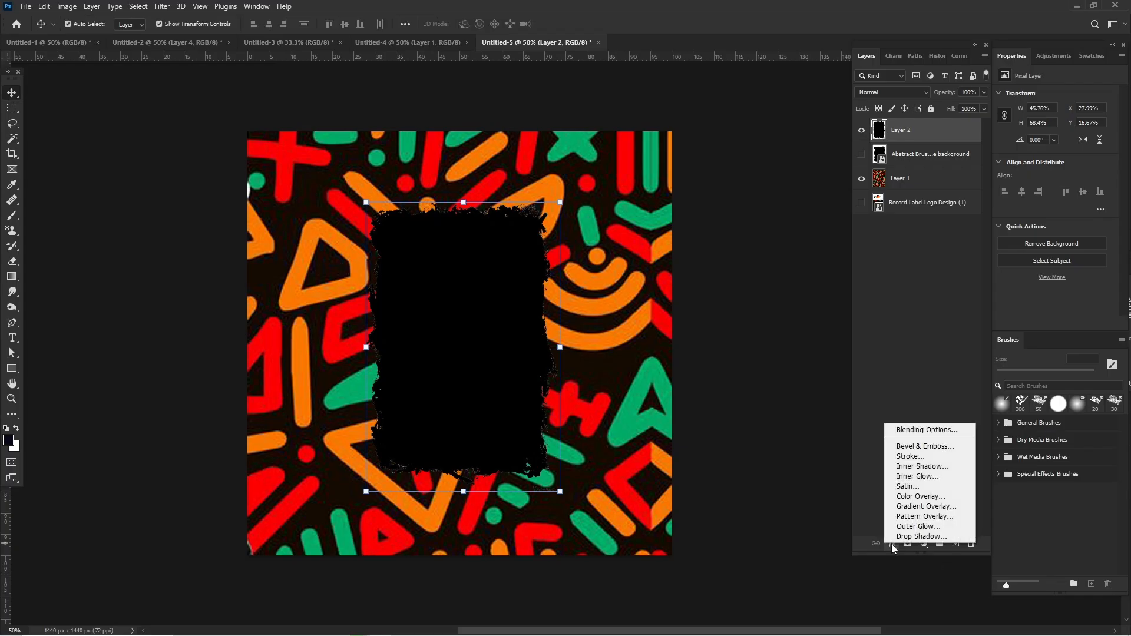
pyautogui.click(916, 496)
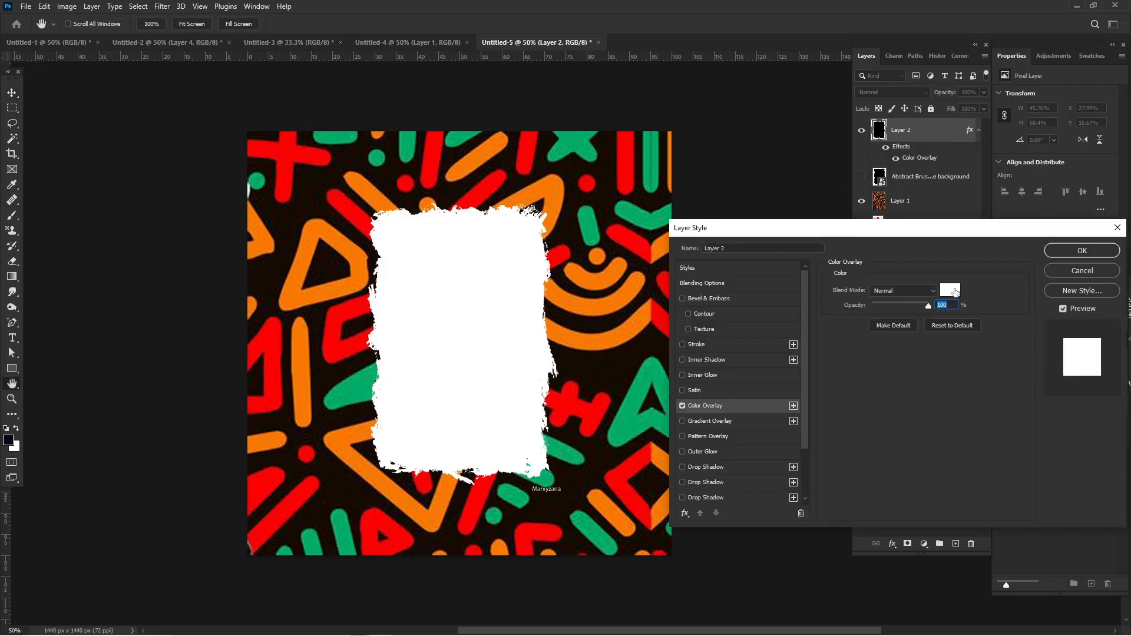
pyautogui.click(953, 291)
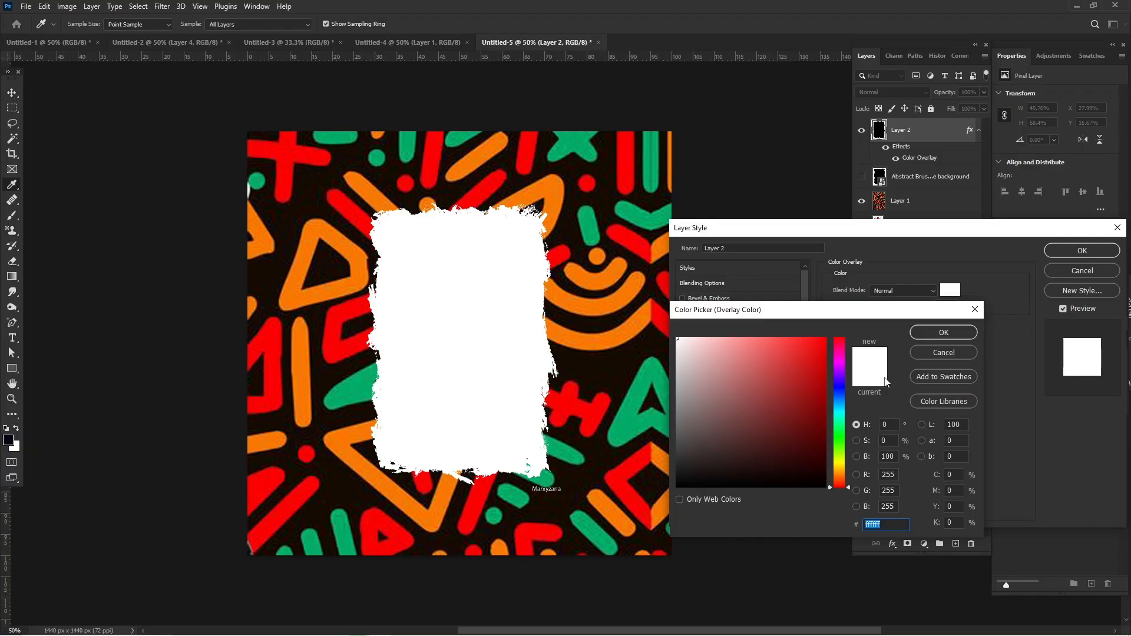
pyautogui.click(930, 337)
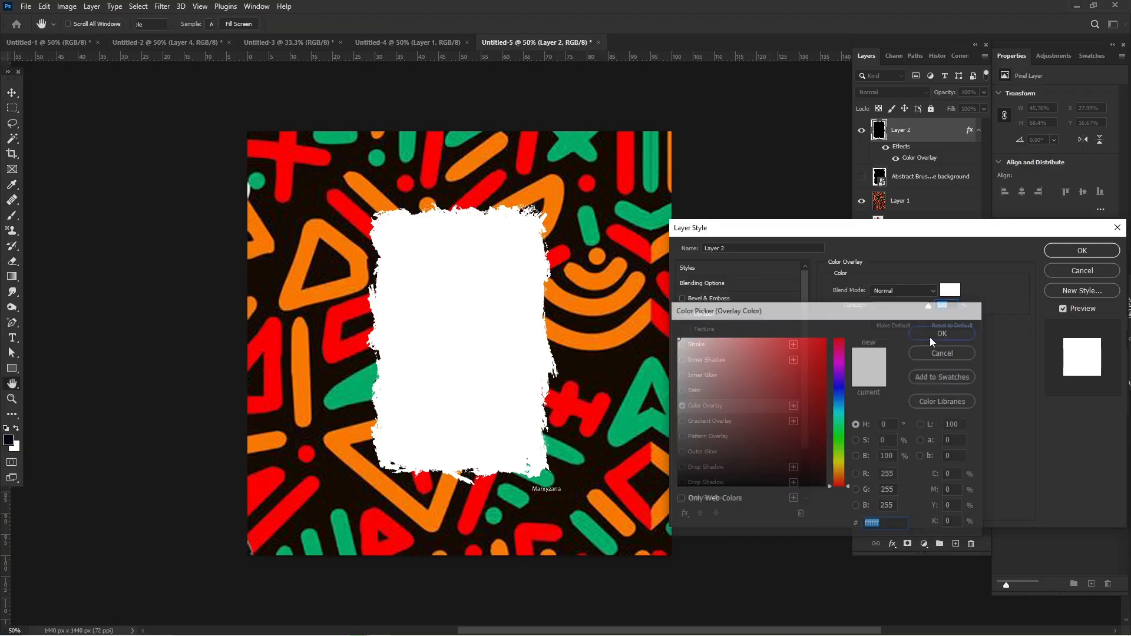
pyautogui.click(1088, 249)
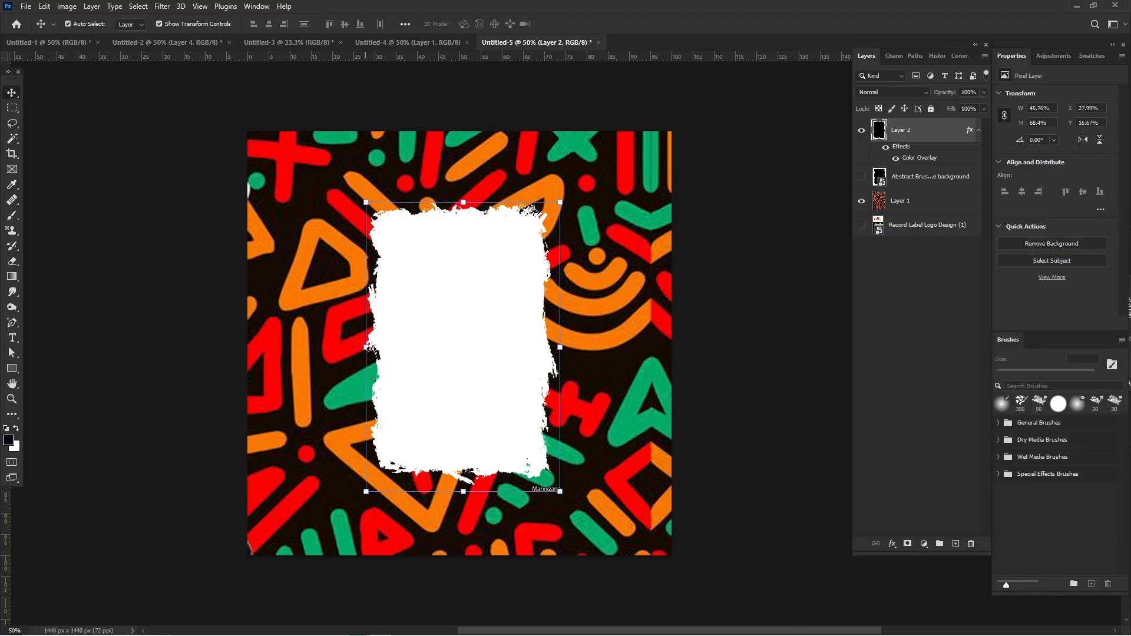
# - Enlarge the brush-stroke shape proportionally to about 209% and lower it so it runs past the canvas's bottom edge with pattern framing it
pyautogui.moveTo(366, 347); pyautogui.dragTo(238, 328)
pyautogui.moveTo(561, 337); pyautogui.dragTo(591, 436)
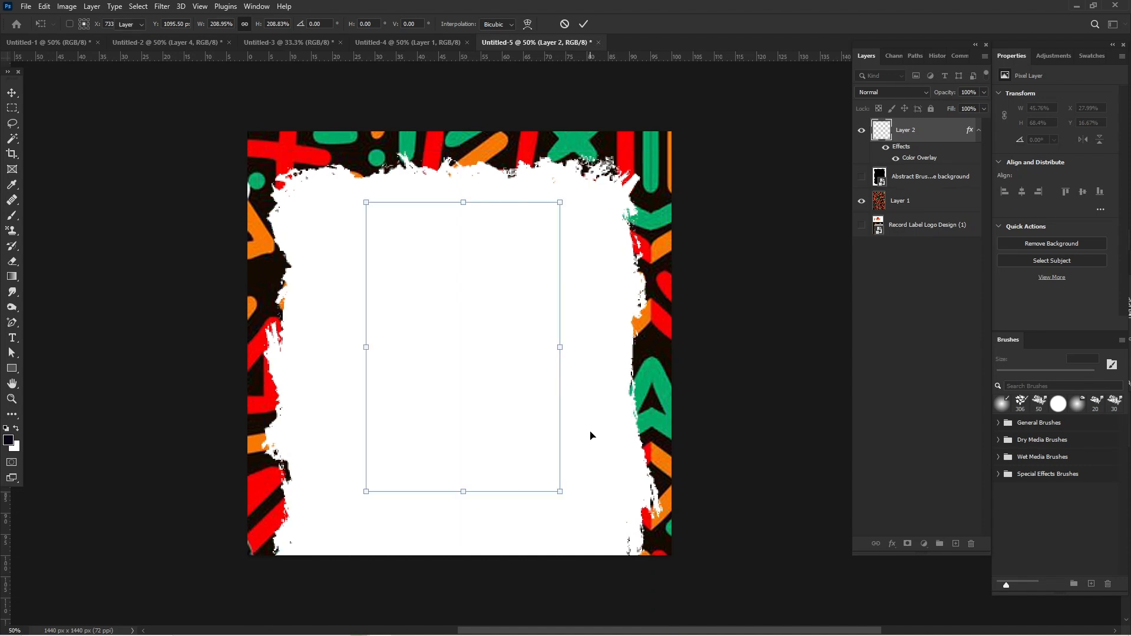
pyautogui.press('Return')
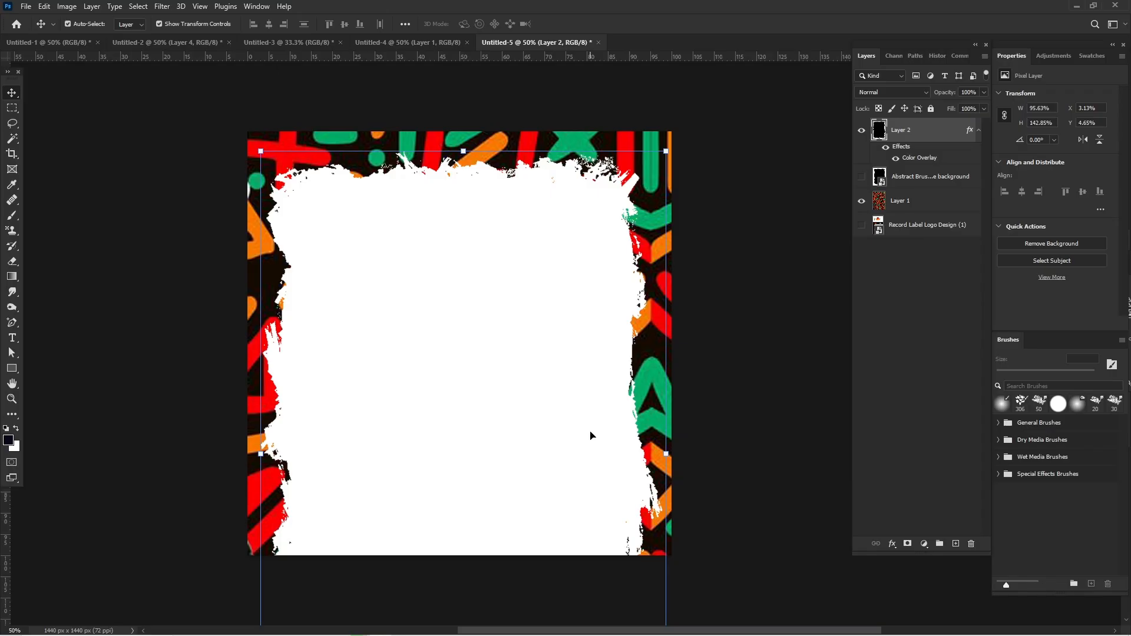
pyautogui.click(749, 377)
# - Place Record Label Logo Design (1).jpeg from the Born Africans folder again, centred above the white brush-stroke shape
pyautogui.moveTo(407, 634)
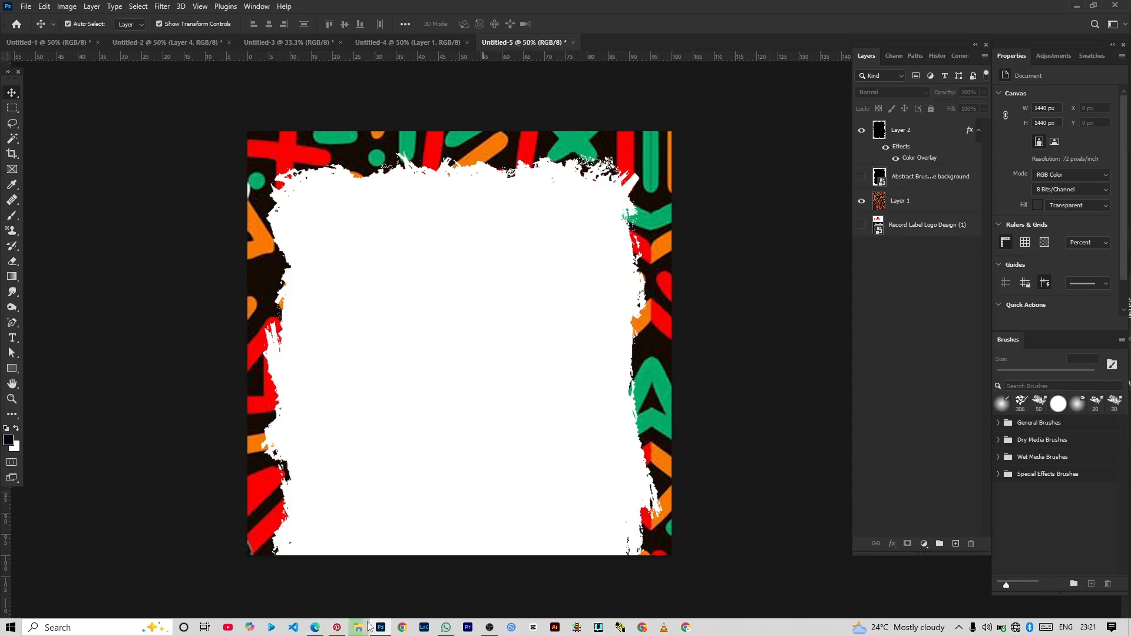
pyautogui.moveTo(368, 623)
pyautogui.click(280, 583)
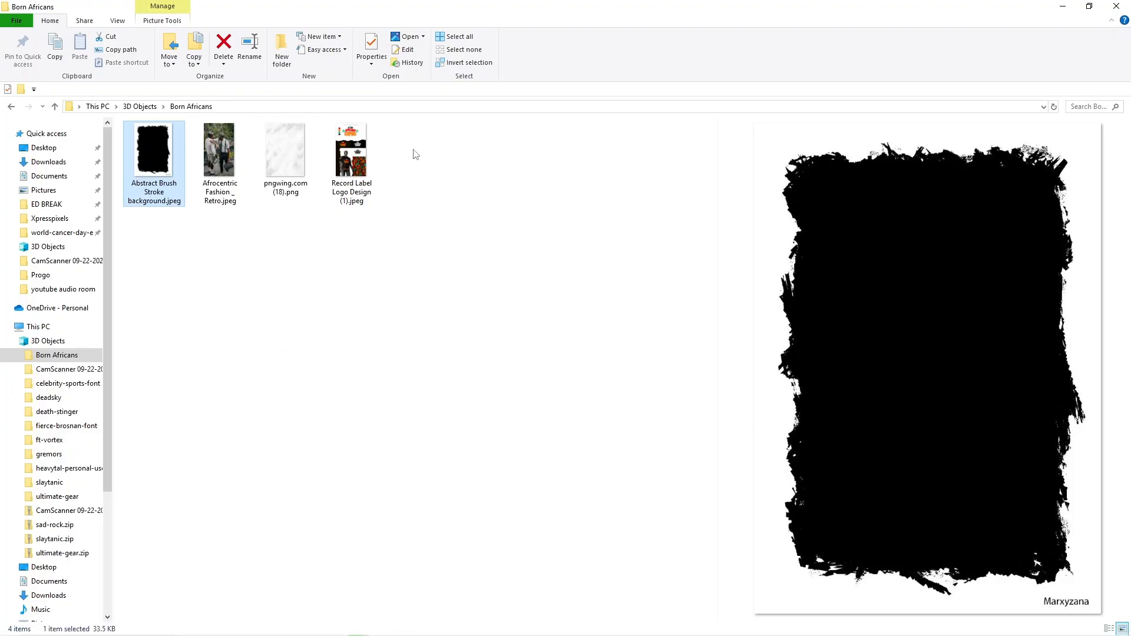
pyautogui.click(363, 163)
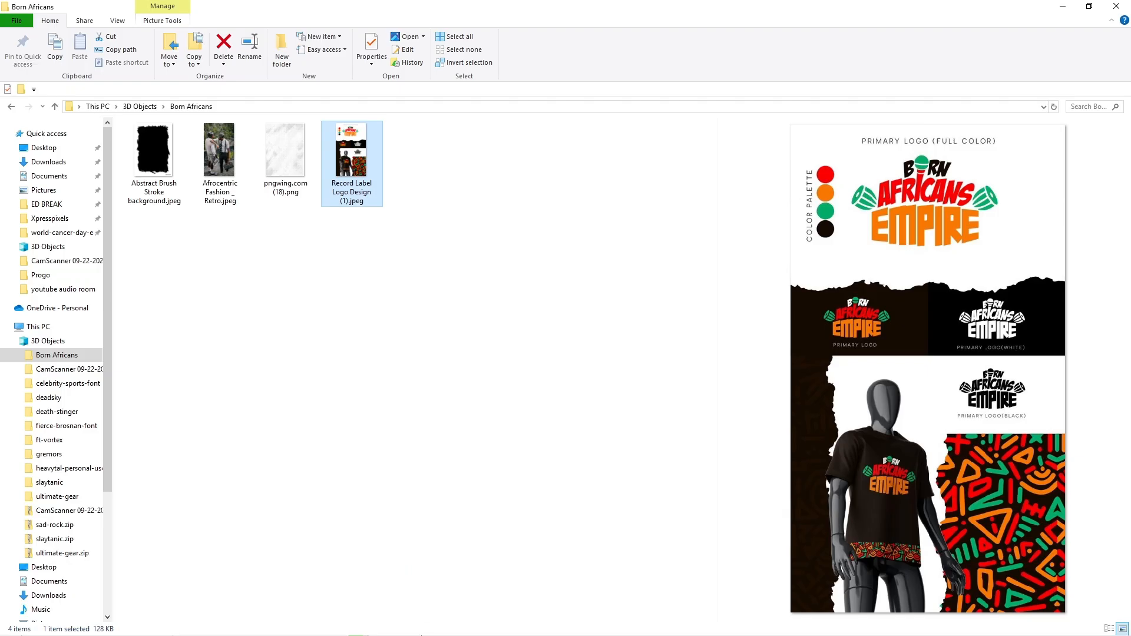
pyautogui.moveTo(363, 163); pyautogui.dragTo(382, 629)
pyautogui.moveTo(368, 455); pyautogui.dragTo(374, 442)
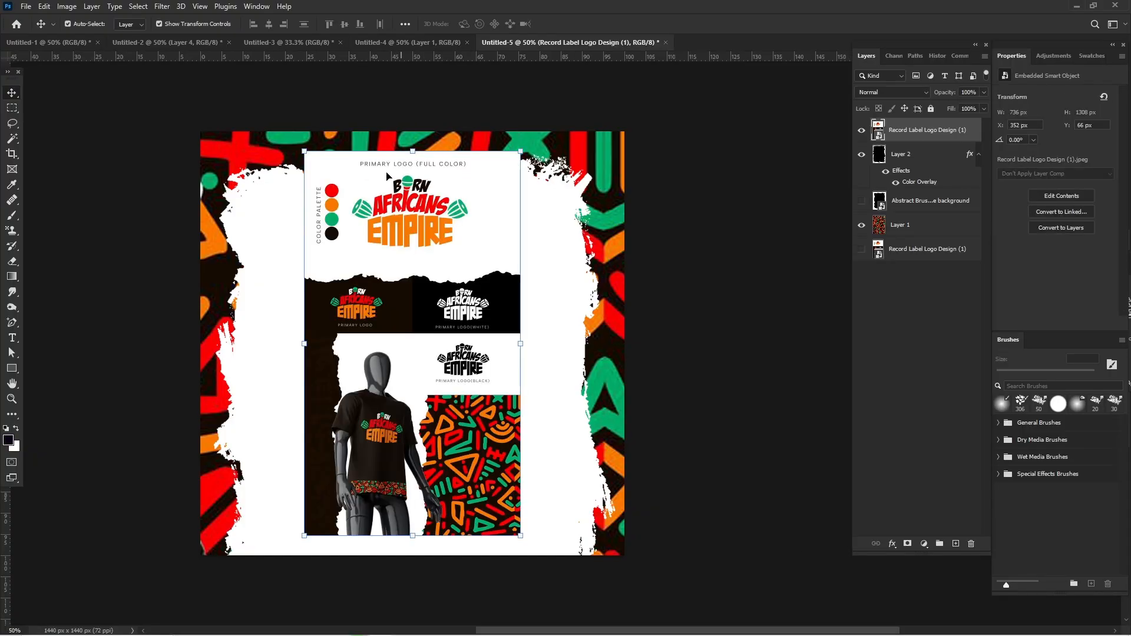
# - Copy the full-colour Born Africans Empire logo from the placed design to a new layer and hide the source layer
pyautogui.click(12, 108)
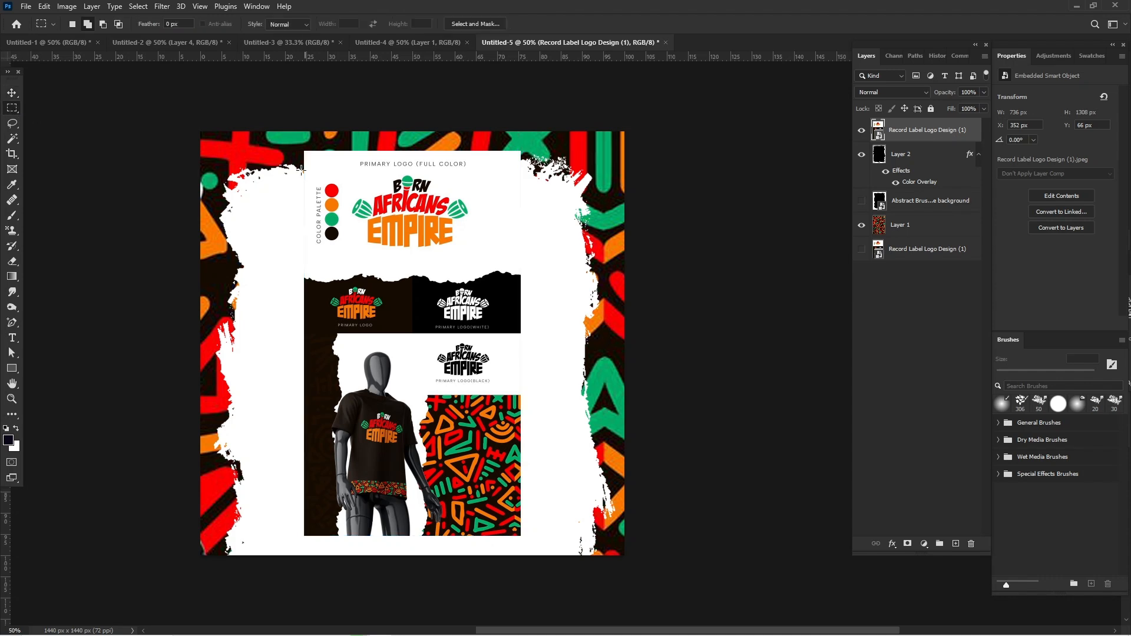
pyautogui.moveTo(347, 172); pyautogui.dragTo(483, 260)
pyautogui.hotkey('ctrl', 'j')
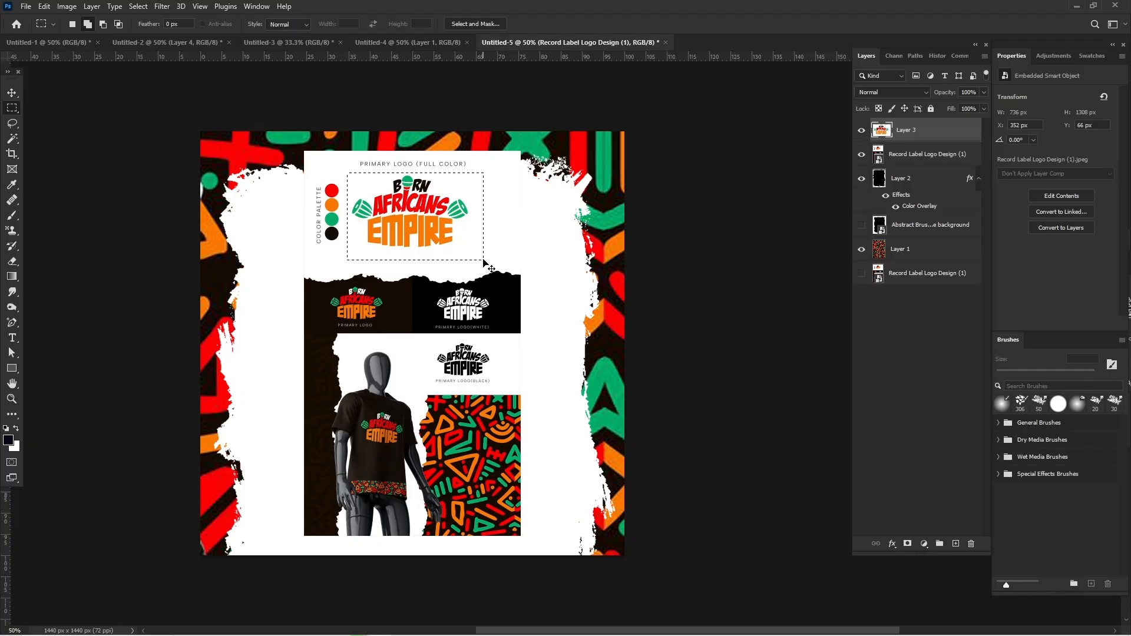
pyautogui.click(861, 153)
# - Move the logo down into the upper part of the white shape and enlarge it proportionally to about 124%
pyautogui.click(11, 93)
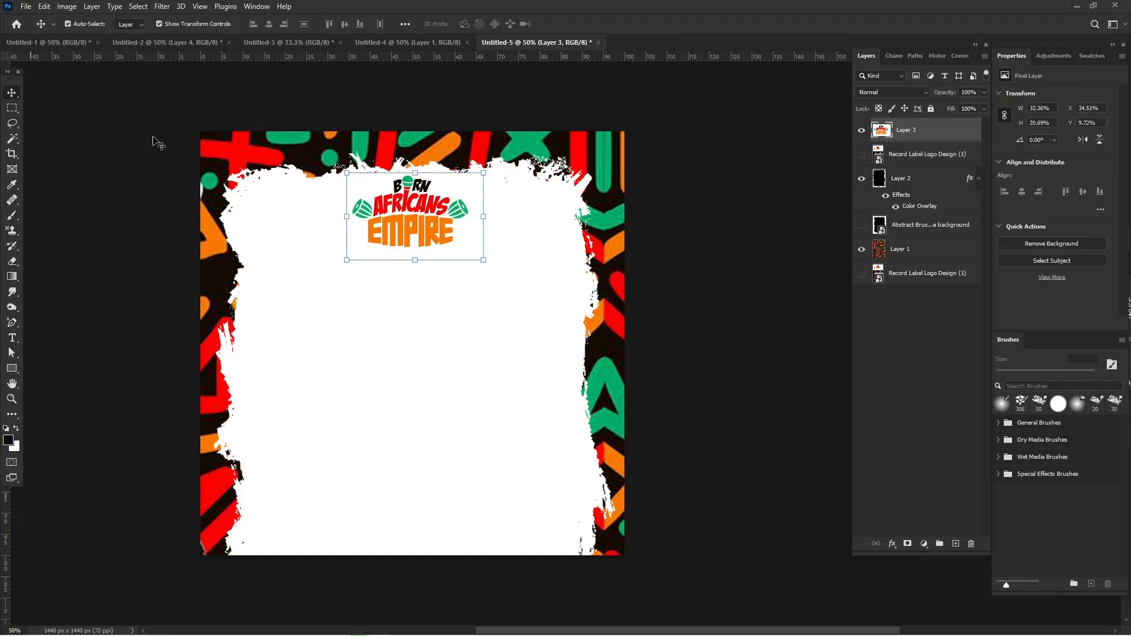
pyautogui.moveTo(405, 219); pyautogui.dragTo(394, 281)
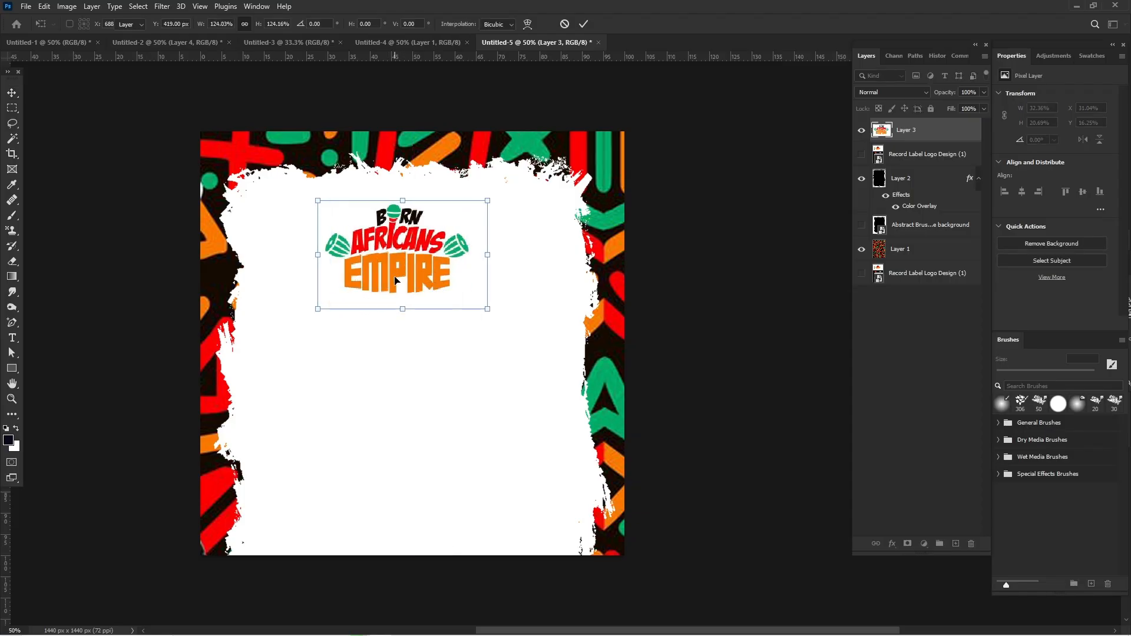
pyautogui.press('Return')
# - Select the logo's white background with the Magic Wand and hide it with a layer mask
pyautogui.click(12, 140)
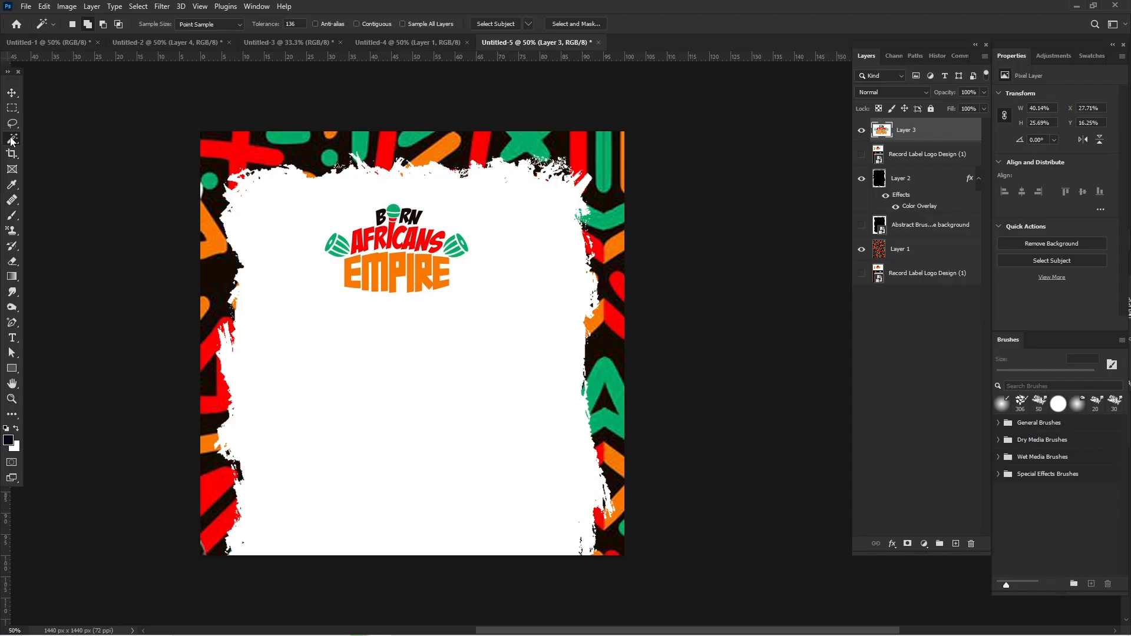
pyautogui.rightClick(12, 140)
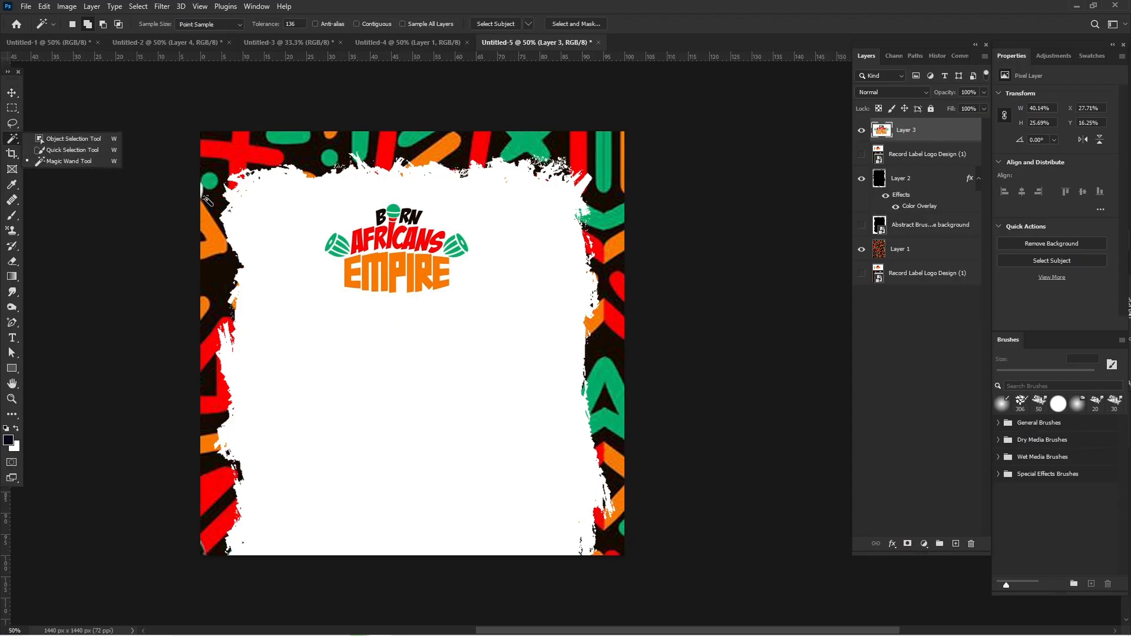
pyautogui.click(344, 289)
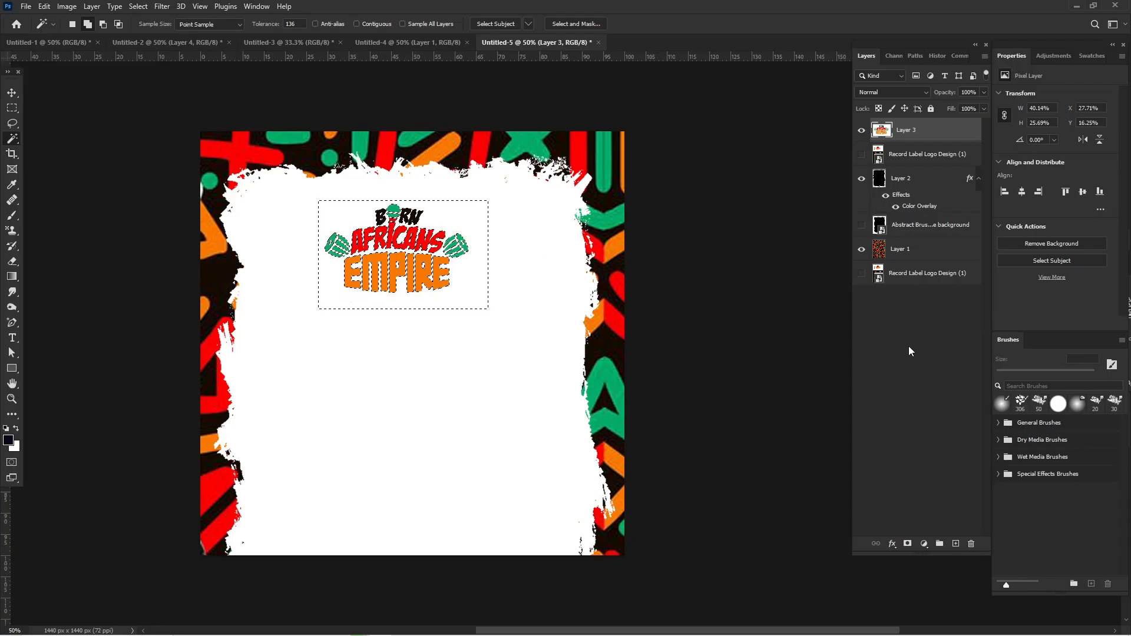
pyautogui.click(908, 544)
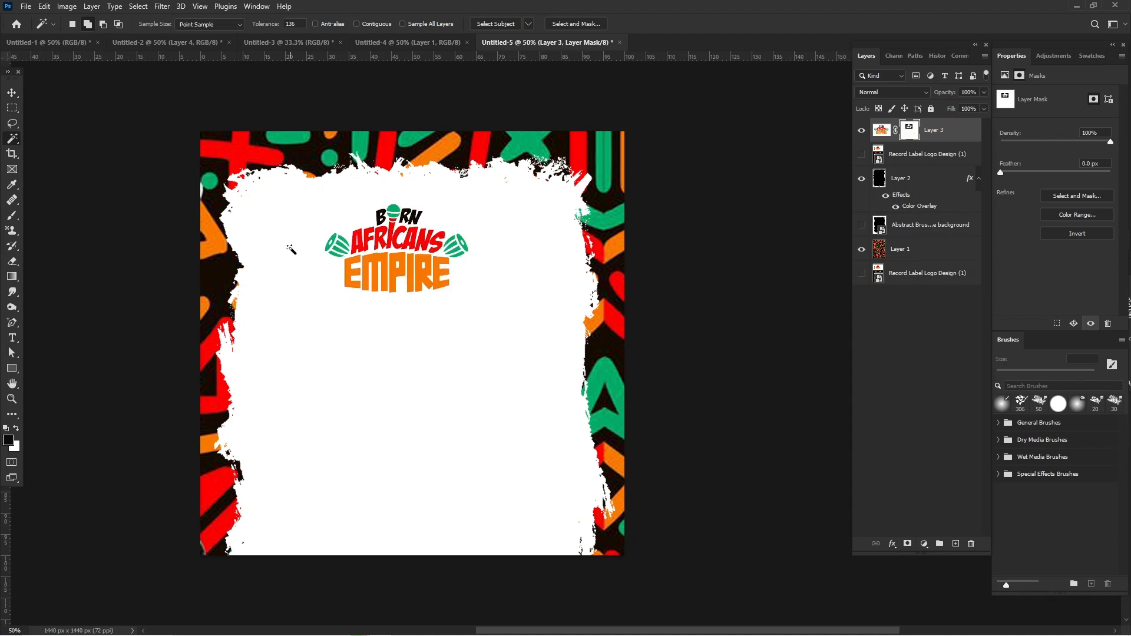
pyautogui.click(12, 92)
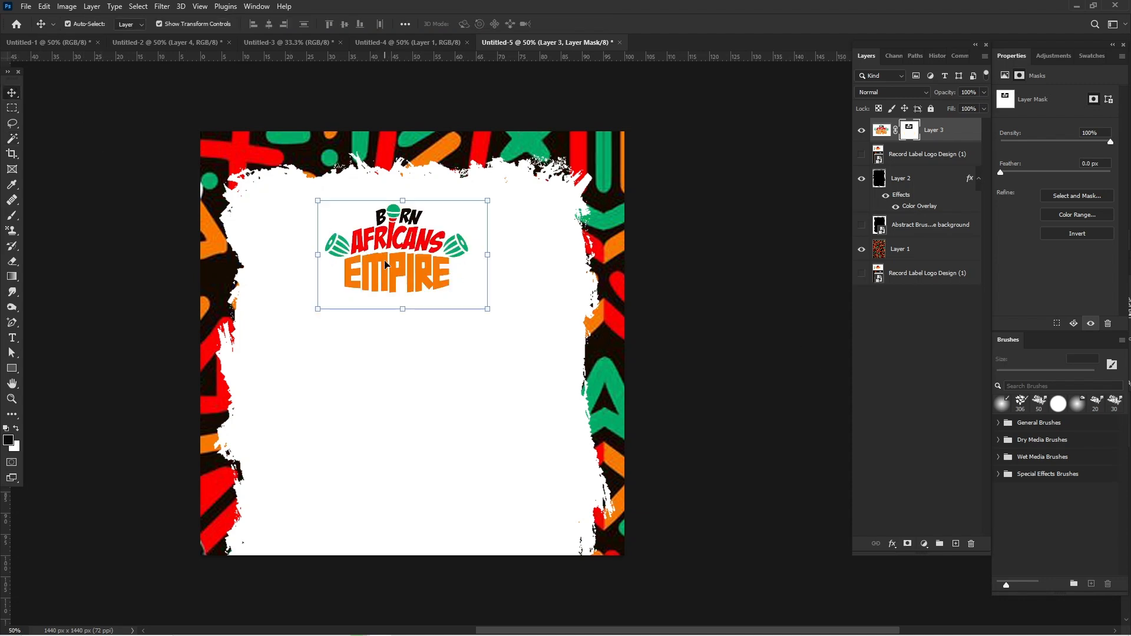
pyautogui.moveTo(385, 261); pyautogui.dragTo(385, 261)
pyautogui.click(719, 307)
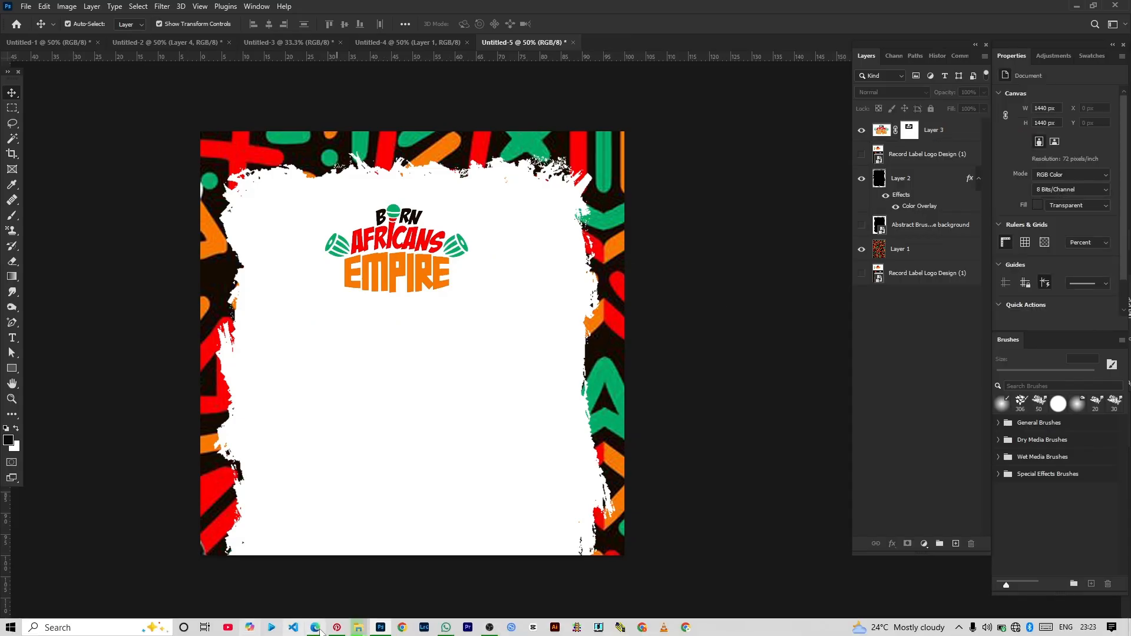
# - Place Afrocentric Fashion _ Retro.jpeg from the Born Africans folder and enlarge it downwards to about 139%, past the canvas's bottom edge
pyautogui.moveTo(354, 632)
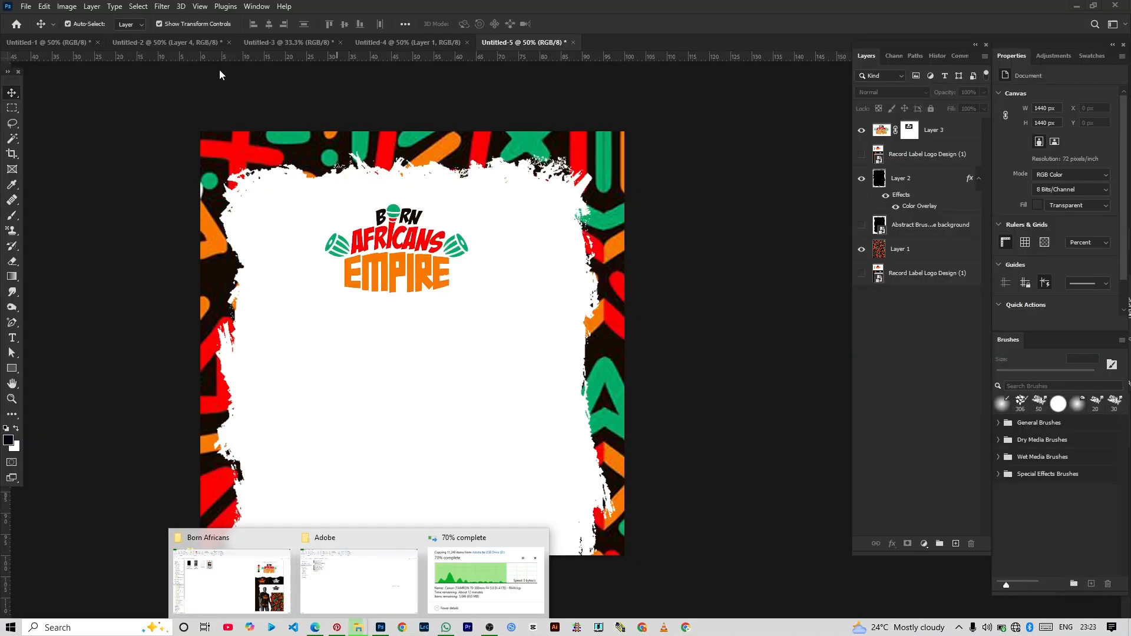
pyautogui.click(219, 566)
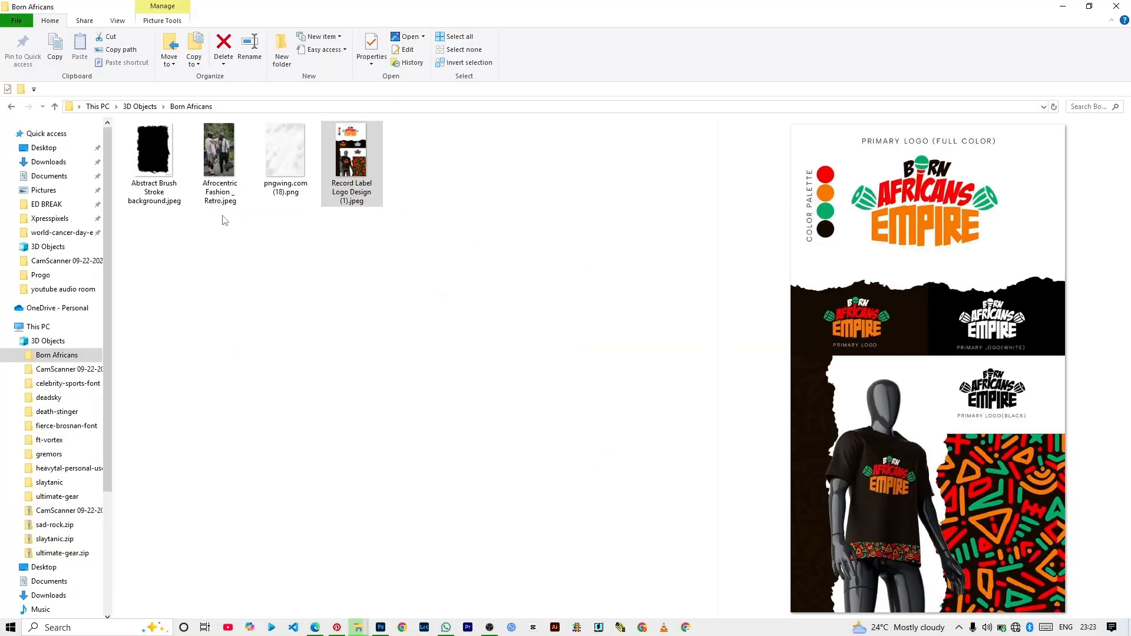
pyautogui.click(222, 150)
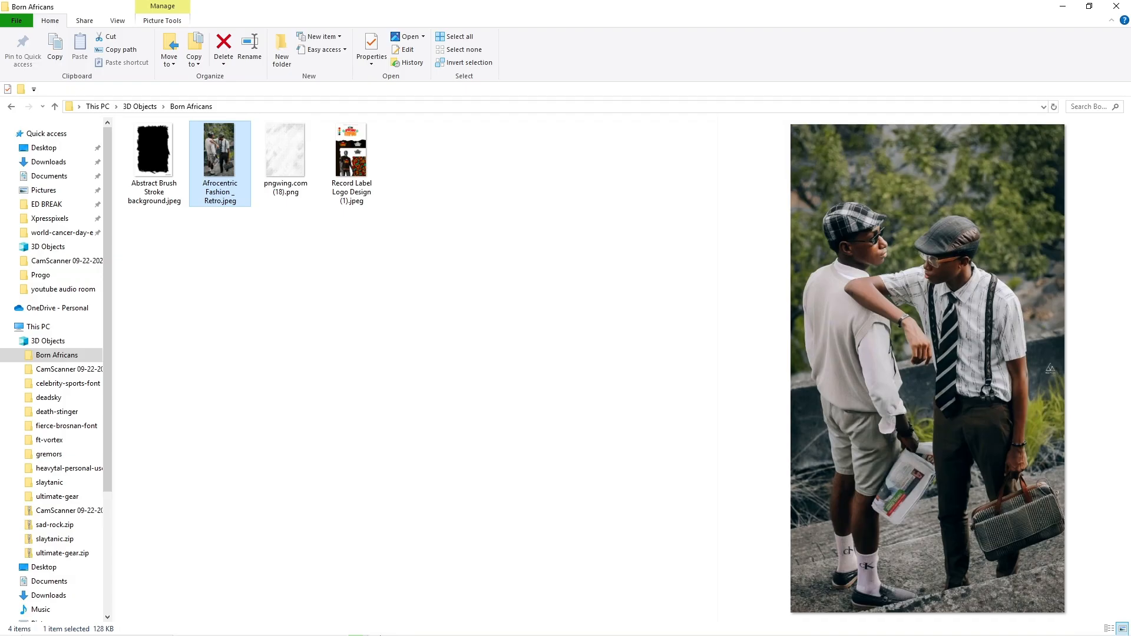
pyautogui.moveTo(375, 635); pyautogui.dragTo(380, 632)
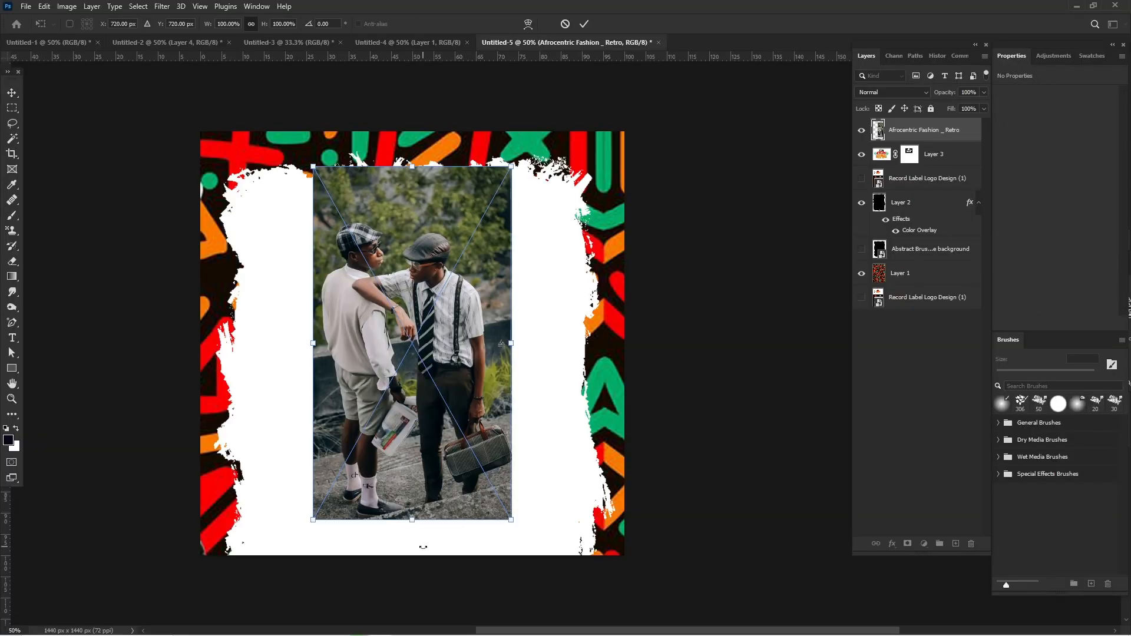
pyautogui.moveTo(412, 520); pyautogui.dragTo(447, 634)
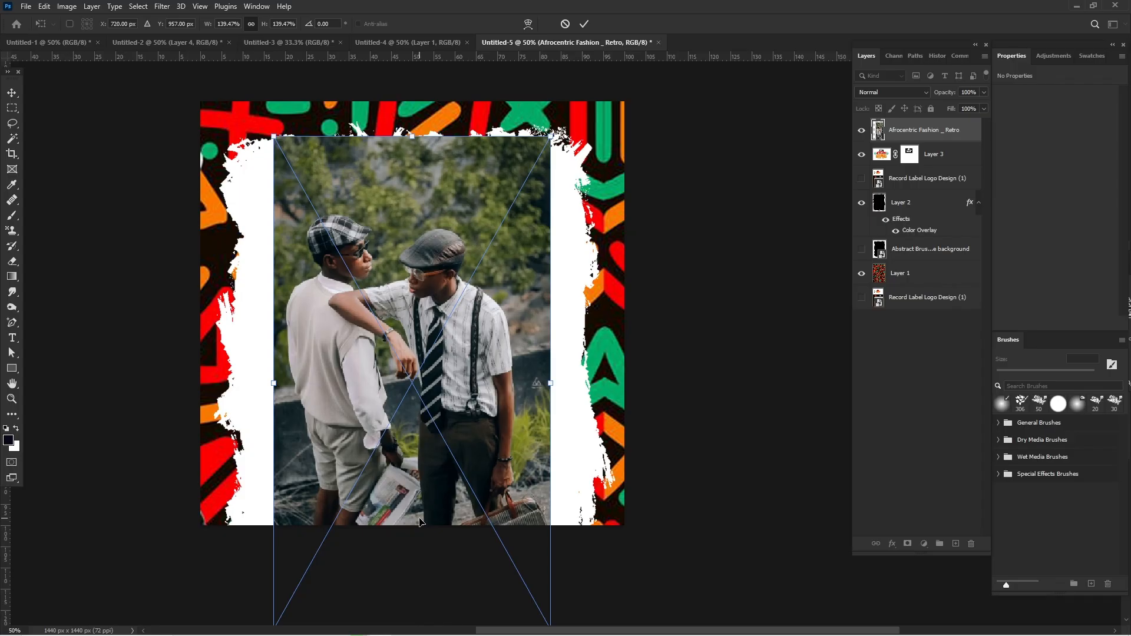
pyautogui.hotkey('ctrl', '-')
pyautogui.press('Return')
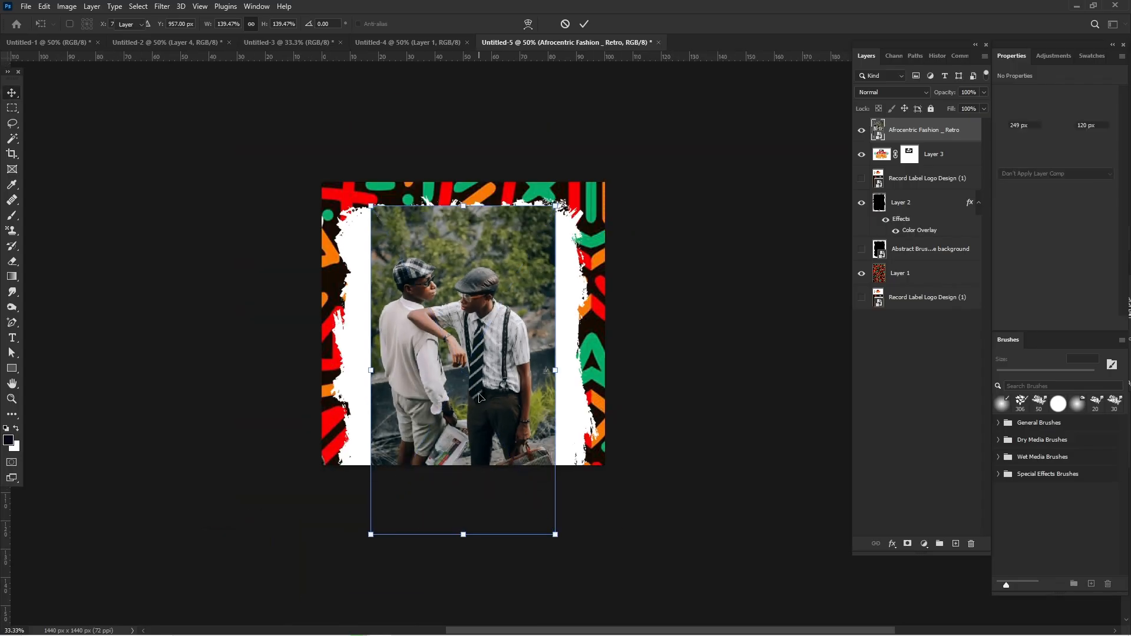
# - Cut the two men out of the photo with Select Subject onto a new layer, hide the photo and enlarge the cutout to about 119%
pyautogui.hscroll(7, 479, 394)
pyautogui.hotkey('ctrl', '+')
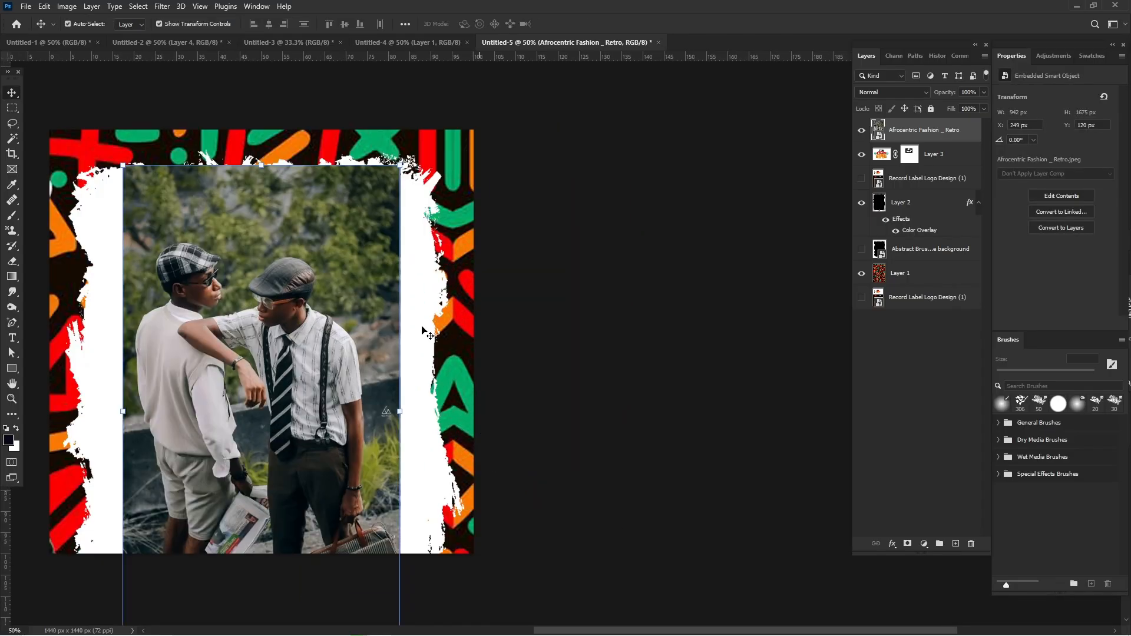
pyautogui.click(137, 5)
pyautogui.click(134, 6)
pyautogui.click(134, 6)
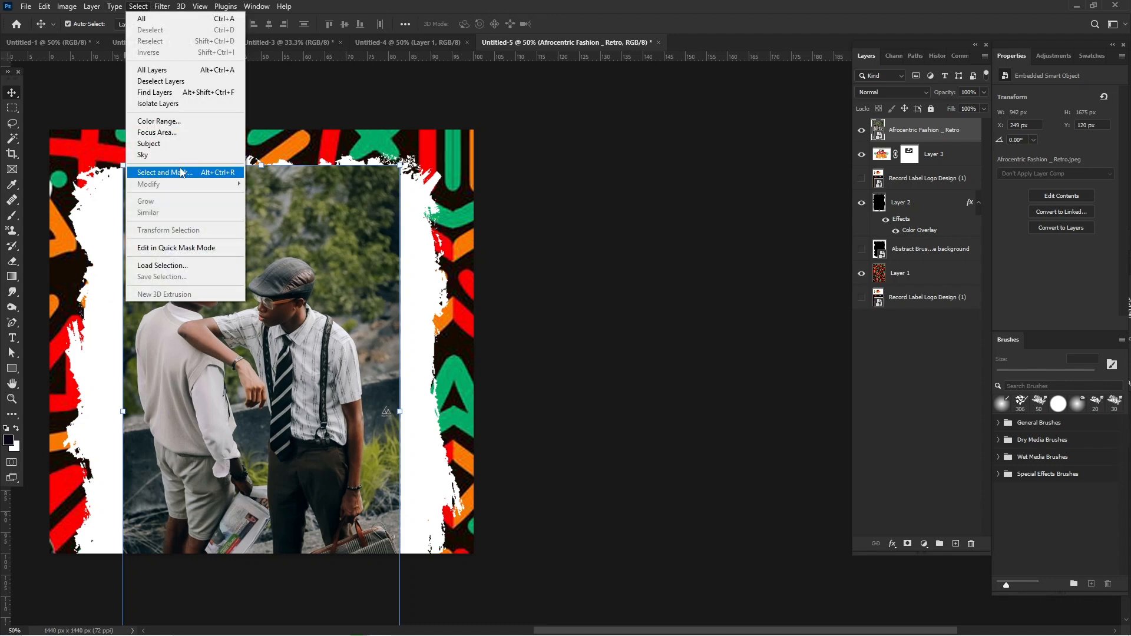
pyautogui.click(179, 144)
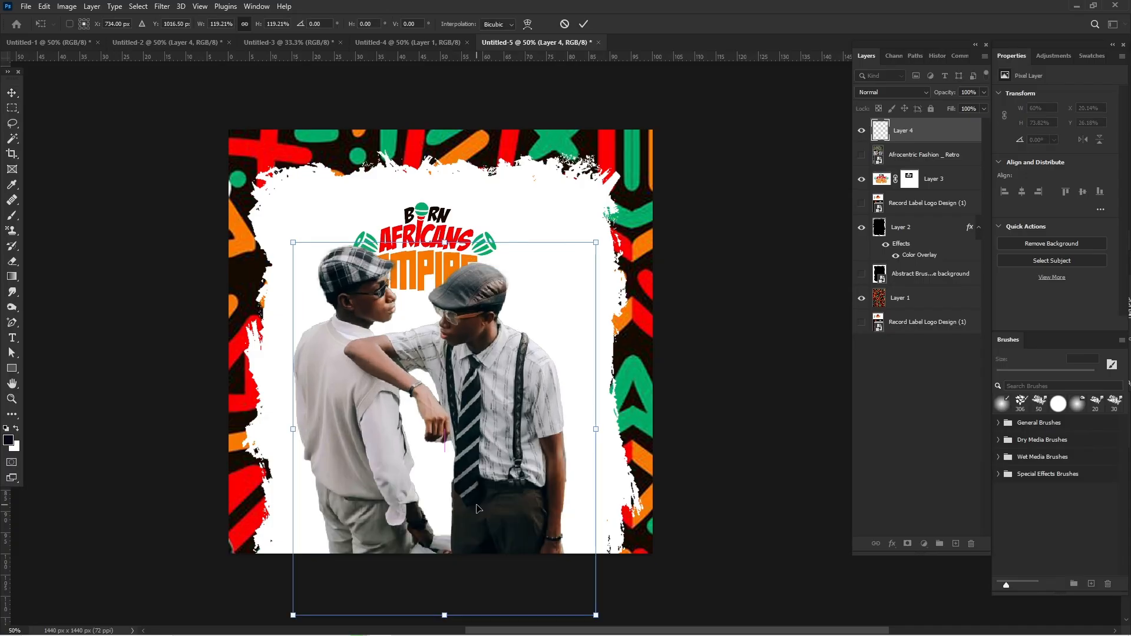
pyautogui.press('Return')
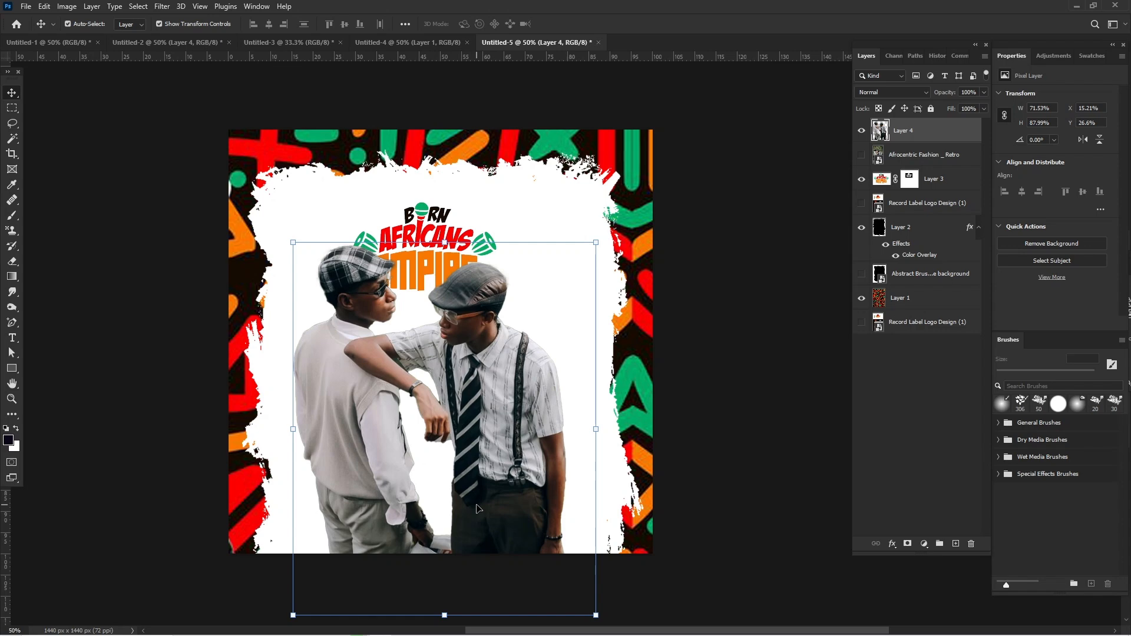
# - Convert the cutout of the two men to black and white with the Camera Raw Filter
pyautogui.click(162, 6)
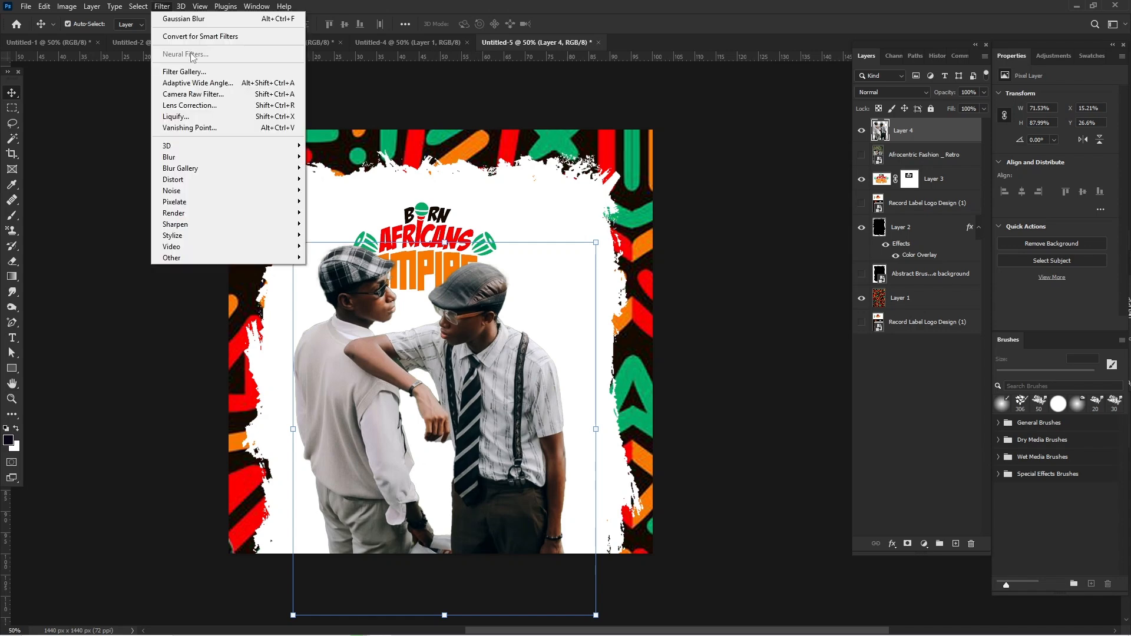
pyautogui.click(193, 93)
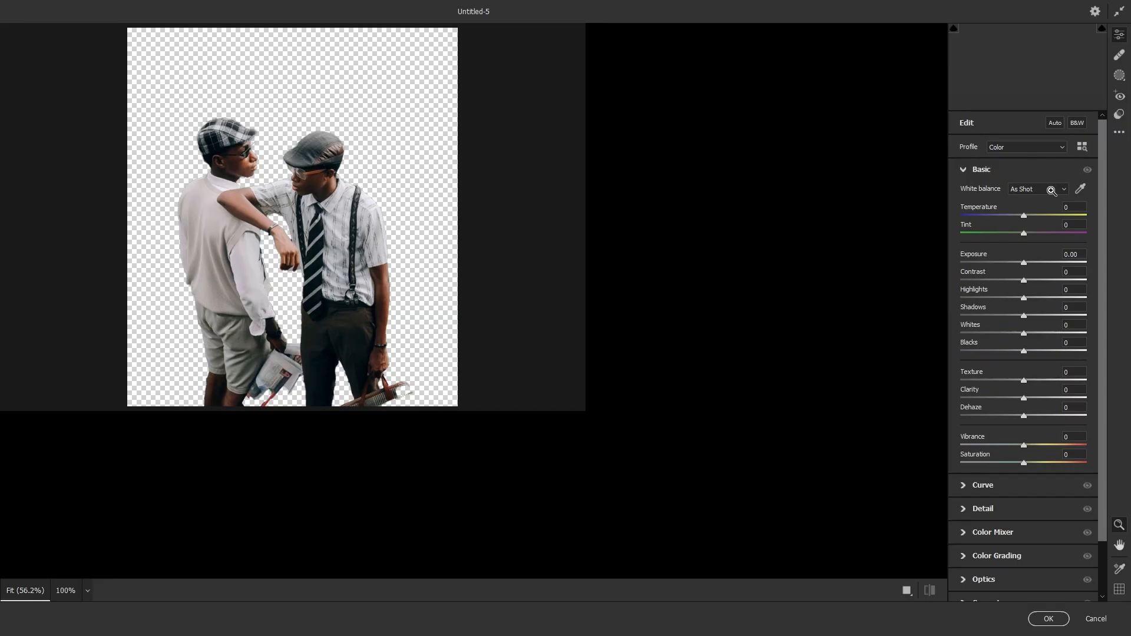
pyautogui.click(425, 328)
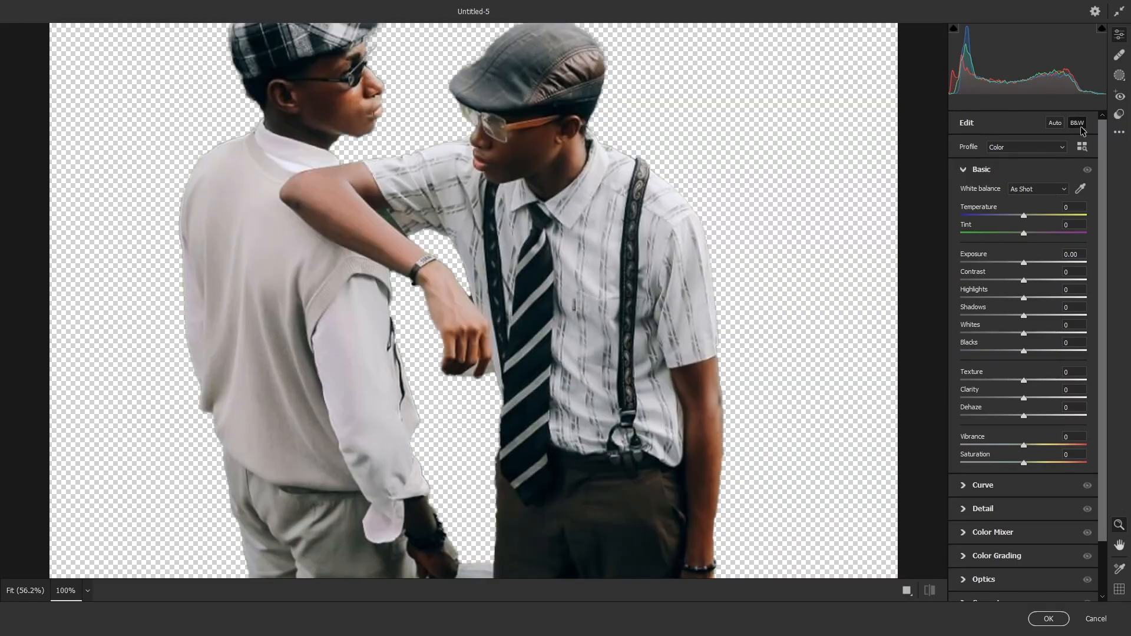
pyautogui.click(497, 331)
pyautogui.press('v')
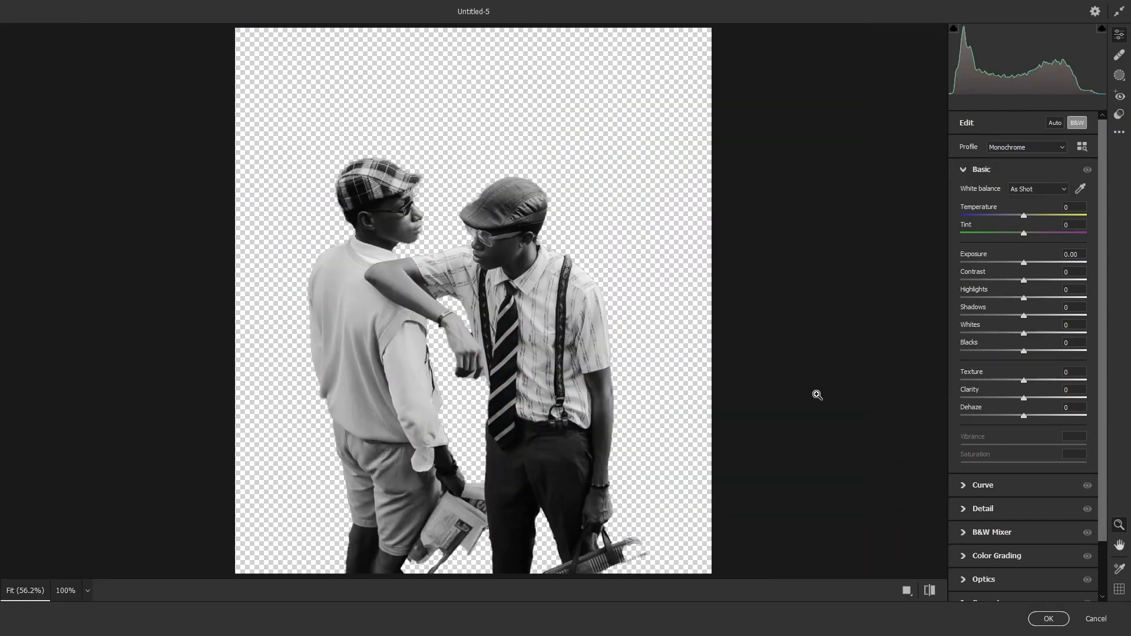
# - Set the cutout's Texture to +67, Clarity to +54 and Dehaze to about +35, and apply the Camera Raw adjustments
pyautogui.click(1065, 380)
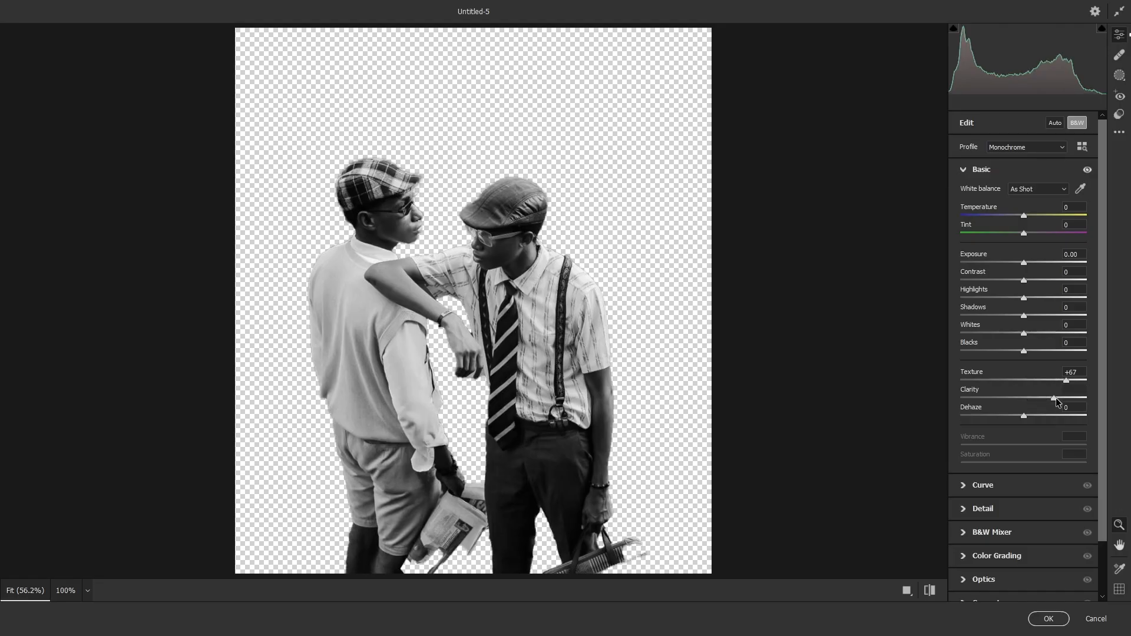
pyautogui.moveTo(1056, 398); pyautogui.dragTo(1058, 398)
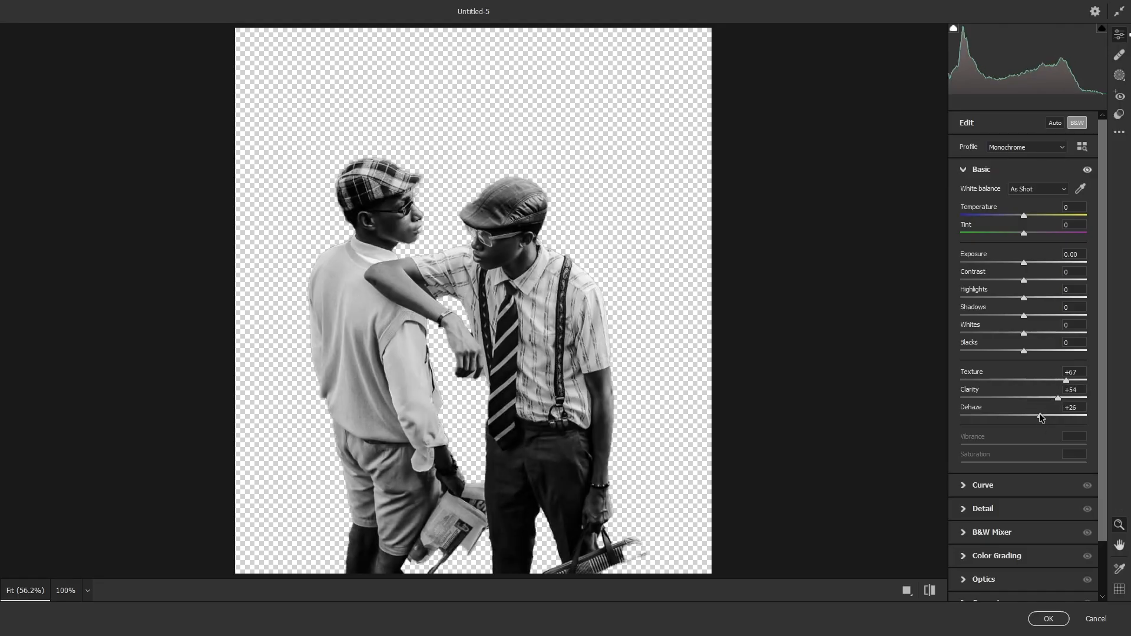
pyautogui.moveTo(1039, 414); pyautogui.dragTo(1046, 415)
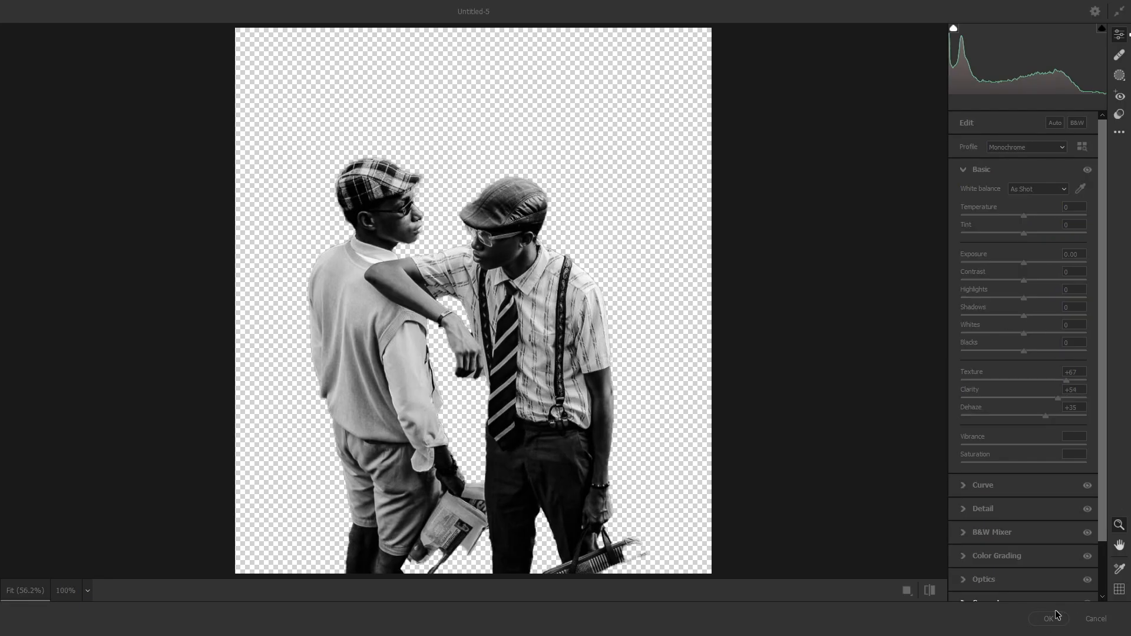
pyautogui.click(1054, 617)
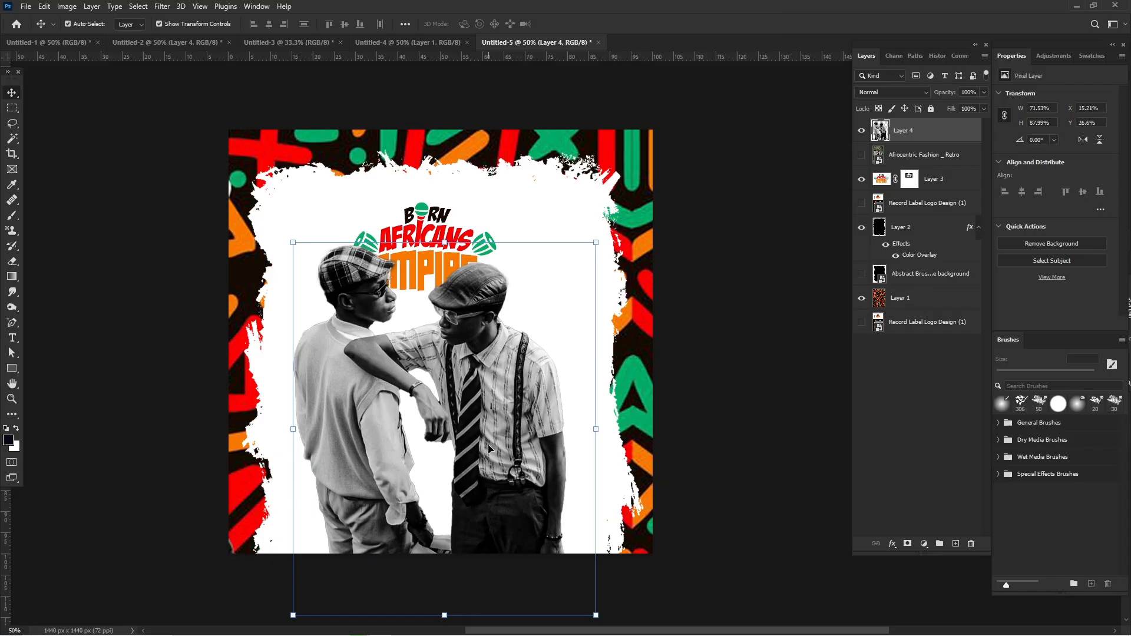
# - Move the cutout slightly down and give it a white 16 px outside Stroke
pyautogui.moveTo(488, 449); pyautogui.dragTo(489, 459)
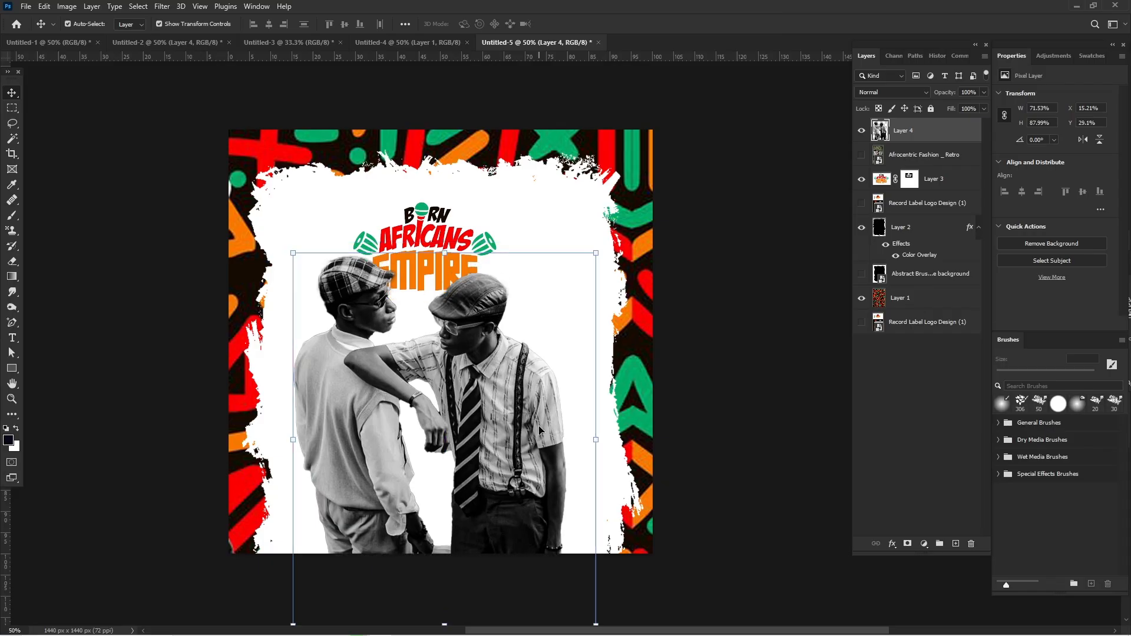
pyautogui.click(892, 543)
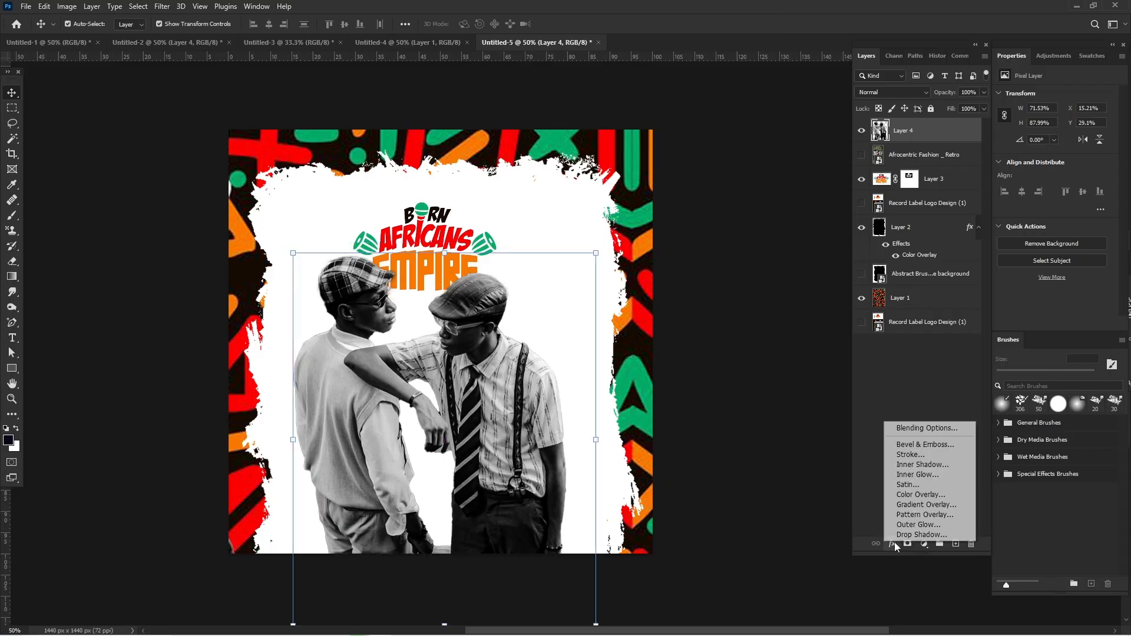
pyautogui.click(915, 456)
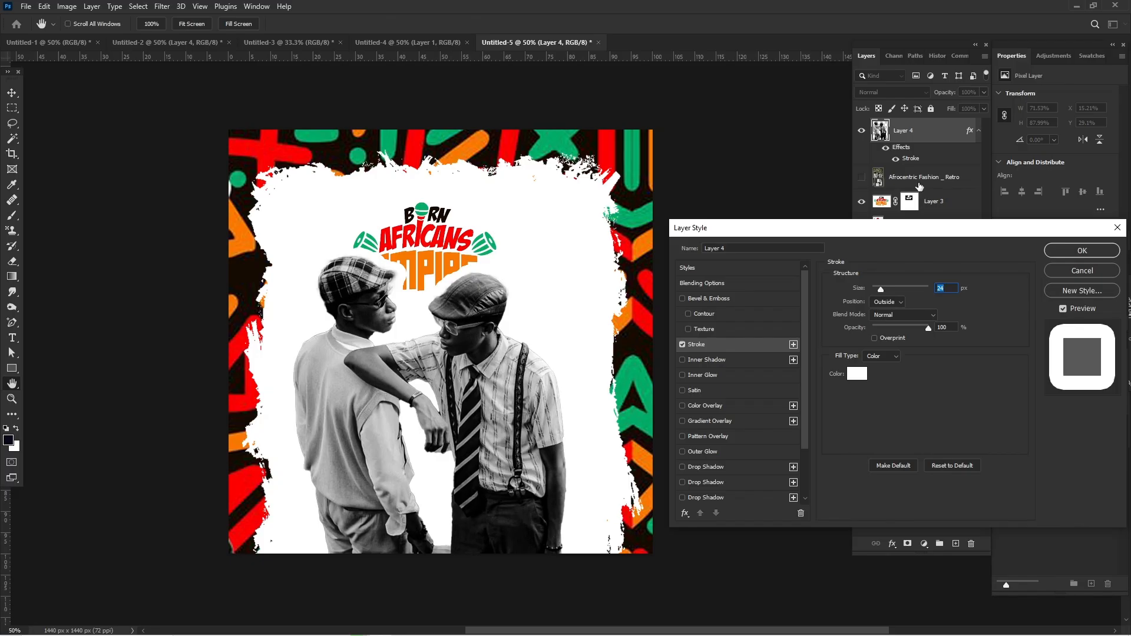
pyautogui.moveTo(882, 291); pyautogui.dragTo(880, 293)
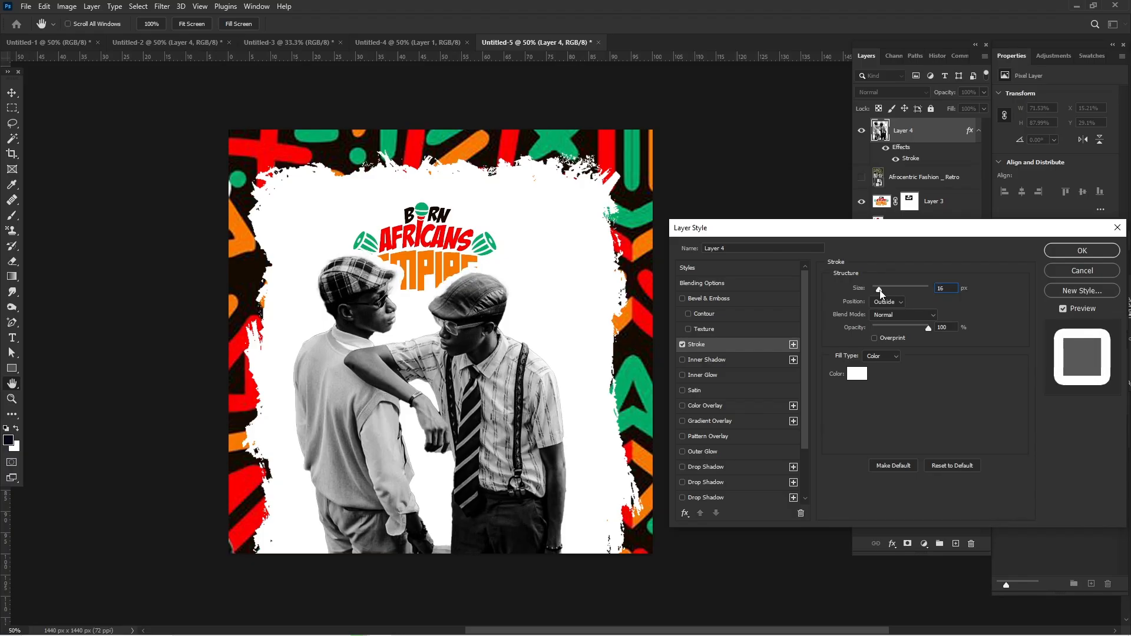
pyautogui.click(1082, 251)
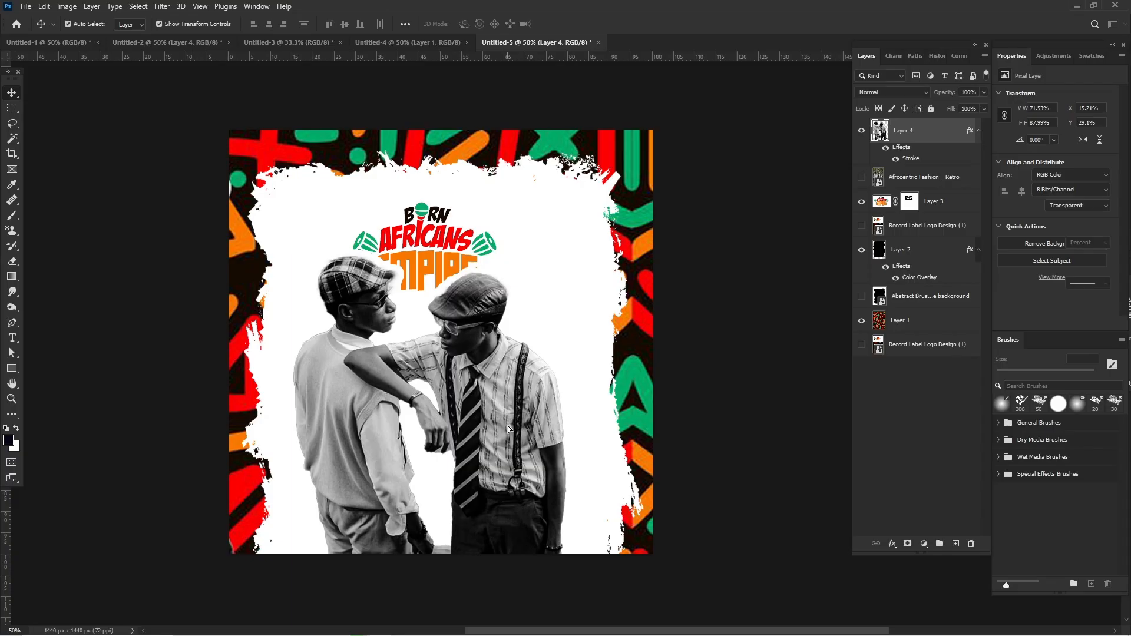
# - Move the cutout a little further down and enlarge the logo proportionally to about 108%
pyautogui.moveTo(508, 426); pyautogui.dragTo(510, 431)
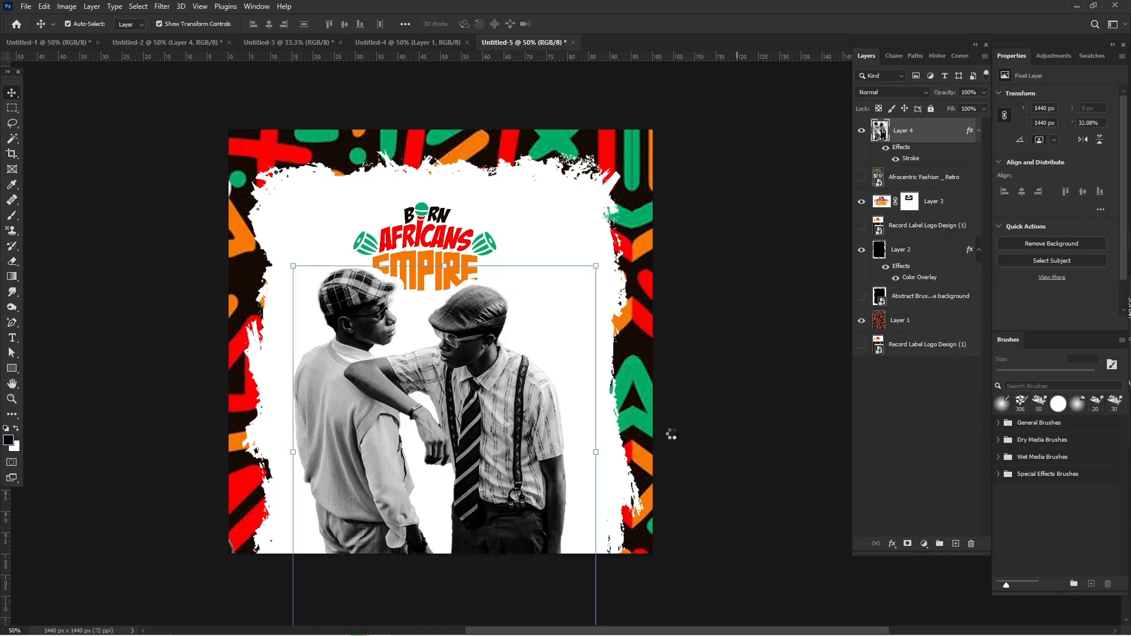
pyautogui.click(449, 246)
pyautogui.moveTo(431, 307); pyautogui.dragTo(431, 315)
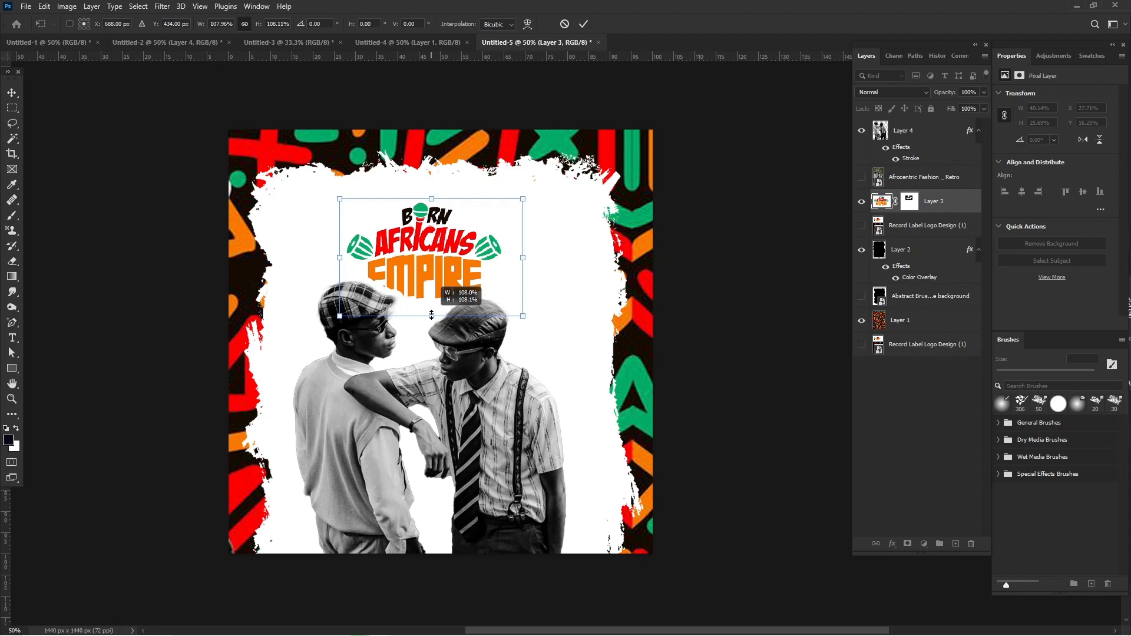
pyautogui.press('Return')
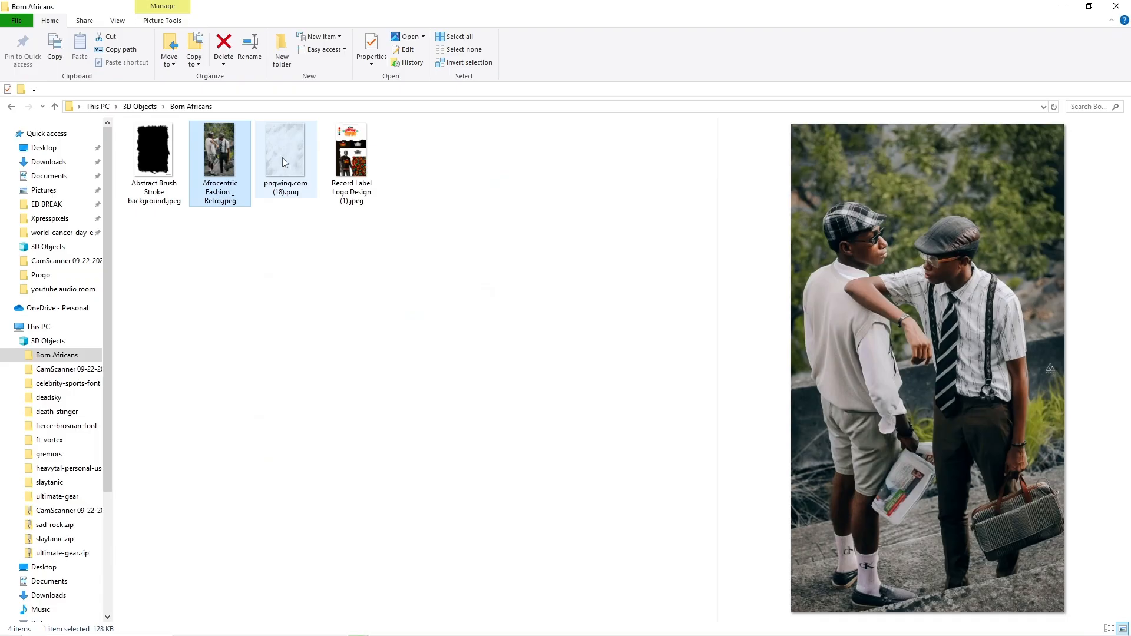
# - Place pngwing.com (18).png from the Born Africans folder and enlarge it to about 226% across the white shape
pyautogui.click(281, 157)
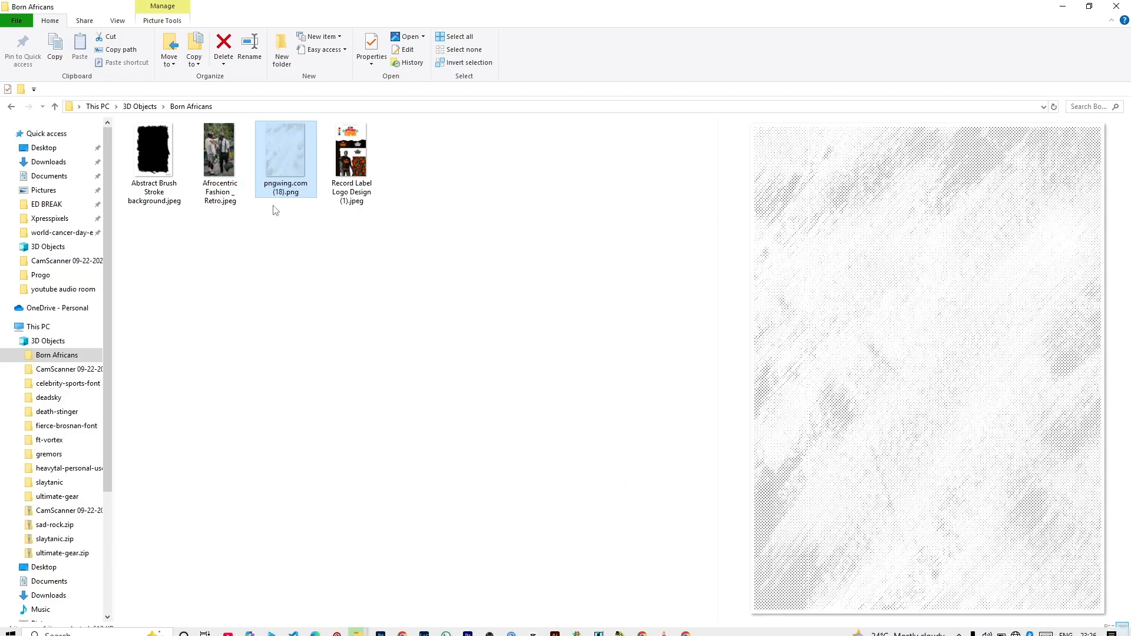
pyautogui.moveTo(282, 171); pyautogui.dragTo(383, 436)
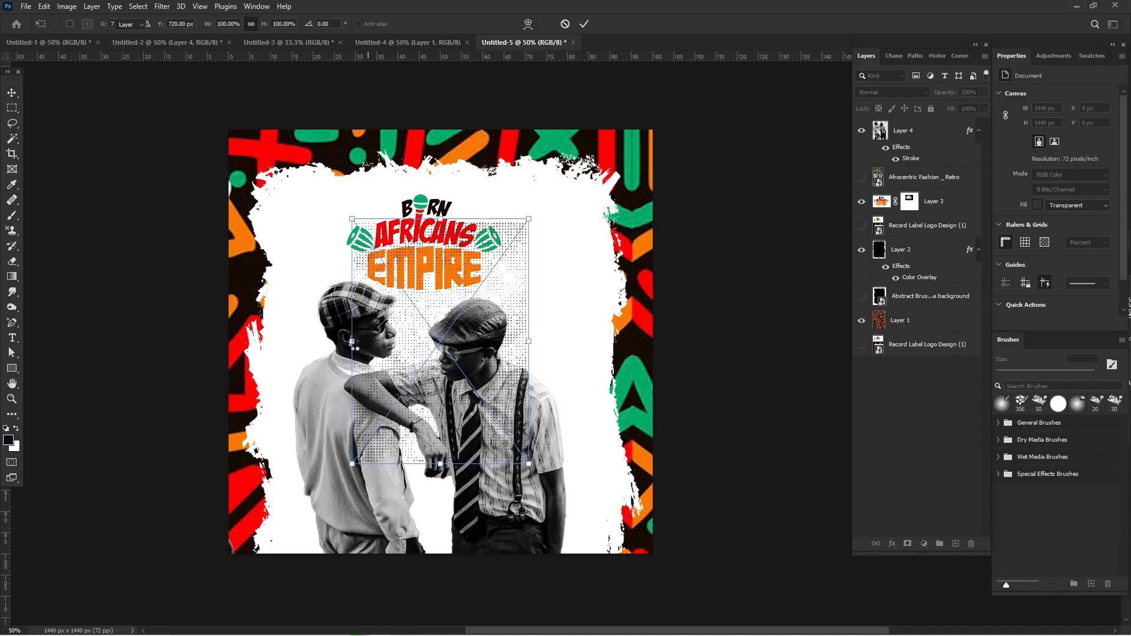
pyautogui.press('Return')
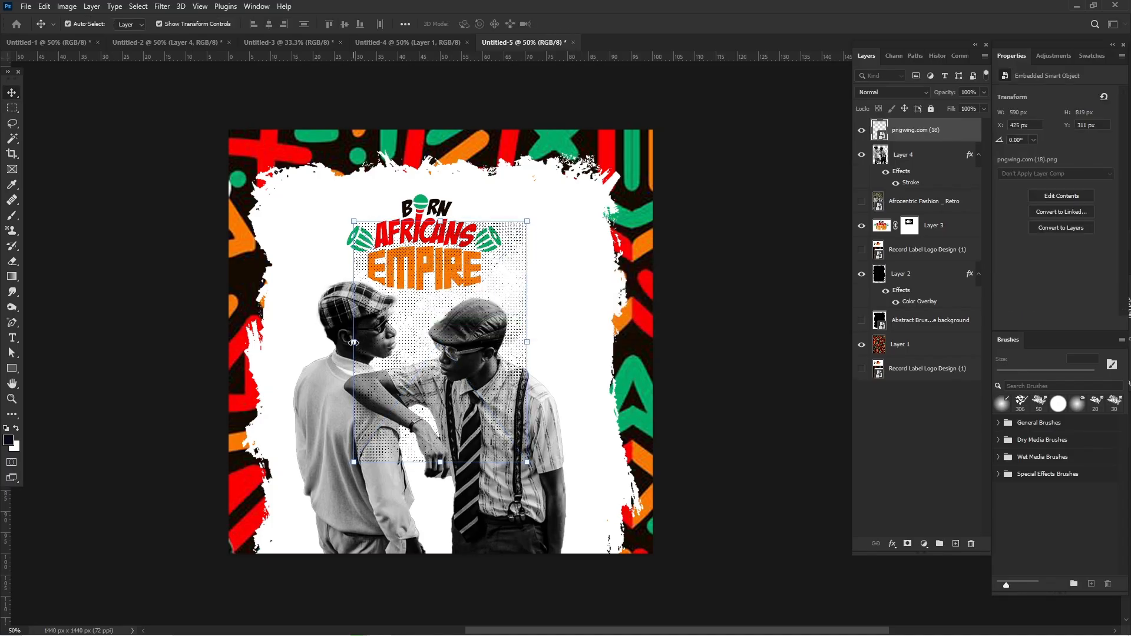
pyautogui.moveTo(265, 339); pyautogui.dragTo(242, 341)
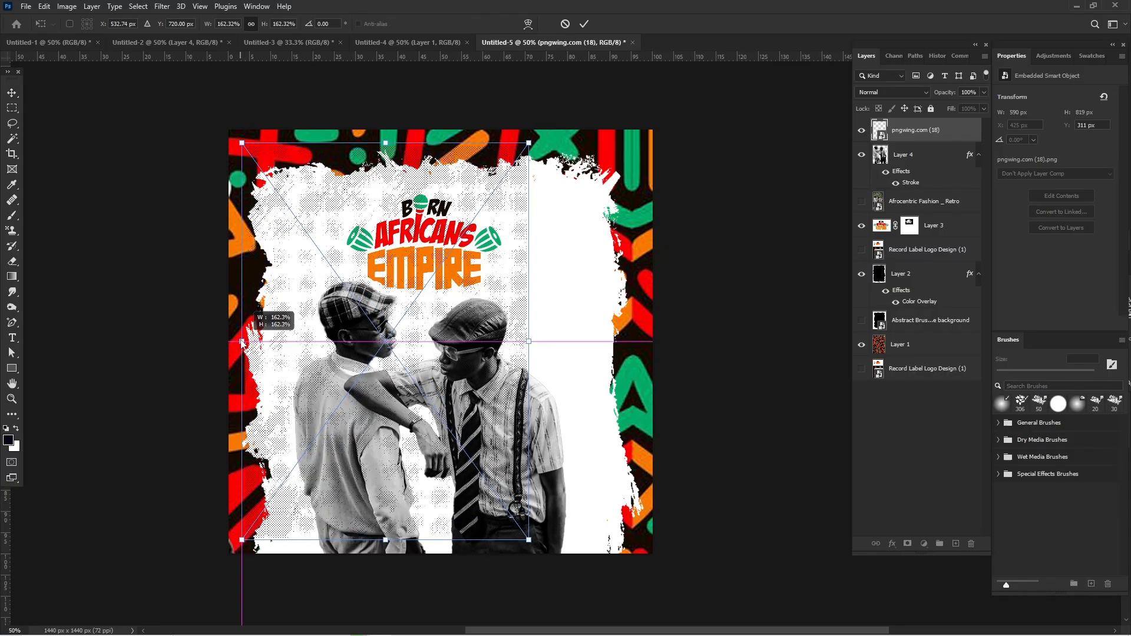
pyautogui.moveTo(543, 342); pyautogui.dragTo(641, 341)
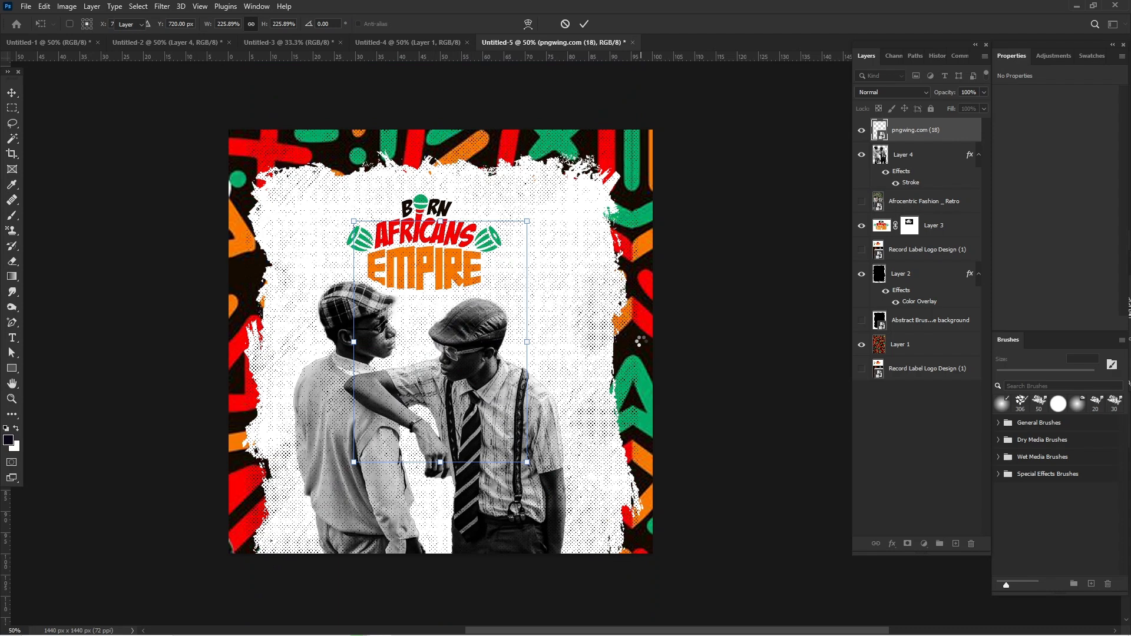
pyautogui.press('Return')
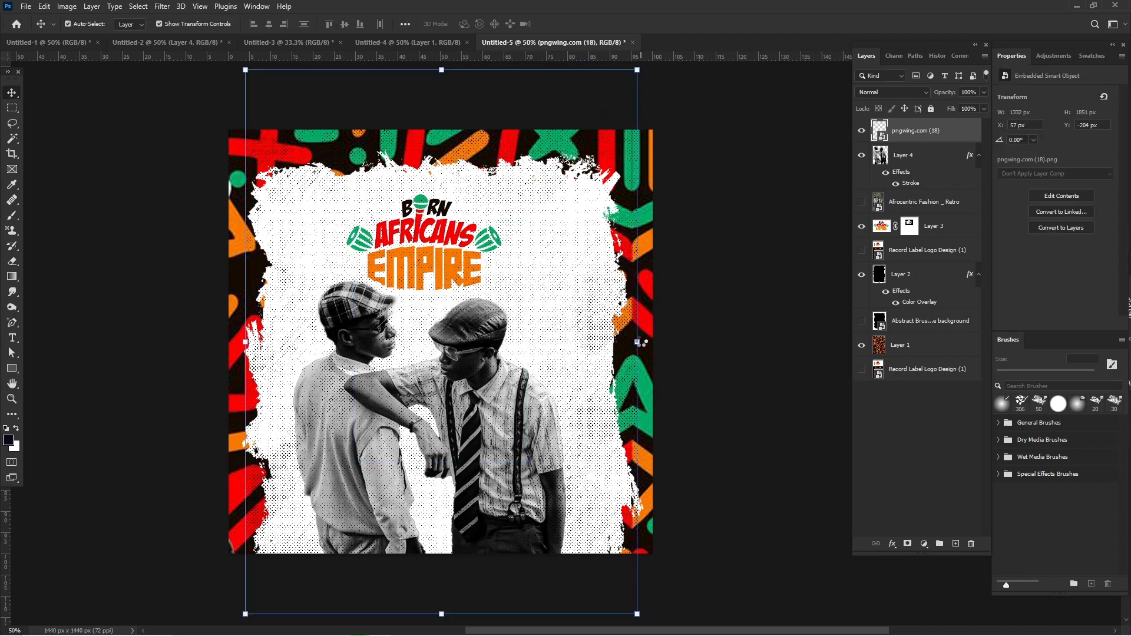
# - Move the halftone texture layer directly above the white shape's Layer 2 and clip it to that layer
pyautogui.moveTo(955, 126); pyautogui.dragTo(909, 278)
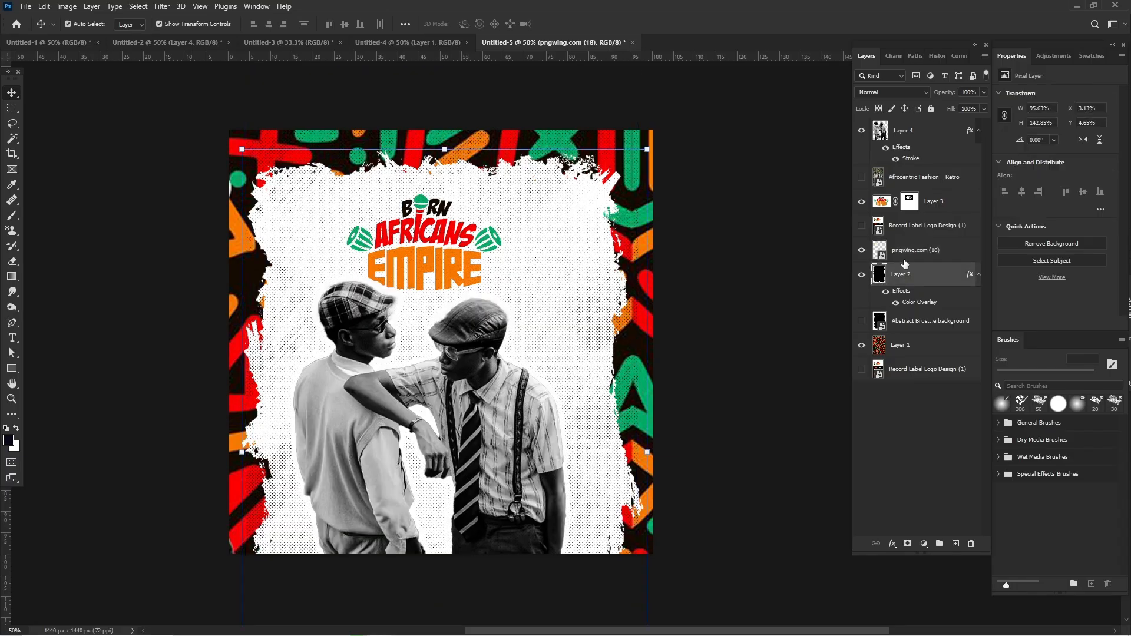
pyautogui.rightClick(906, 262)
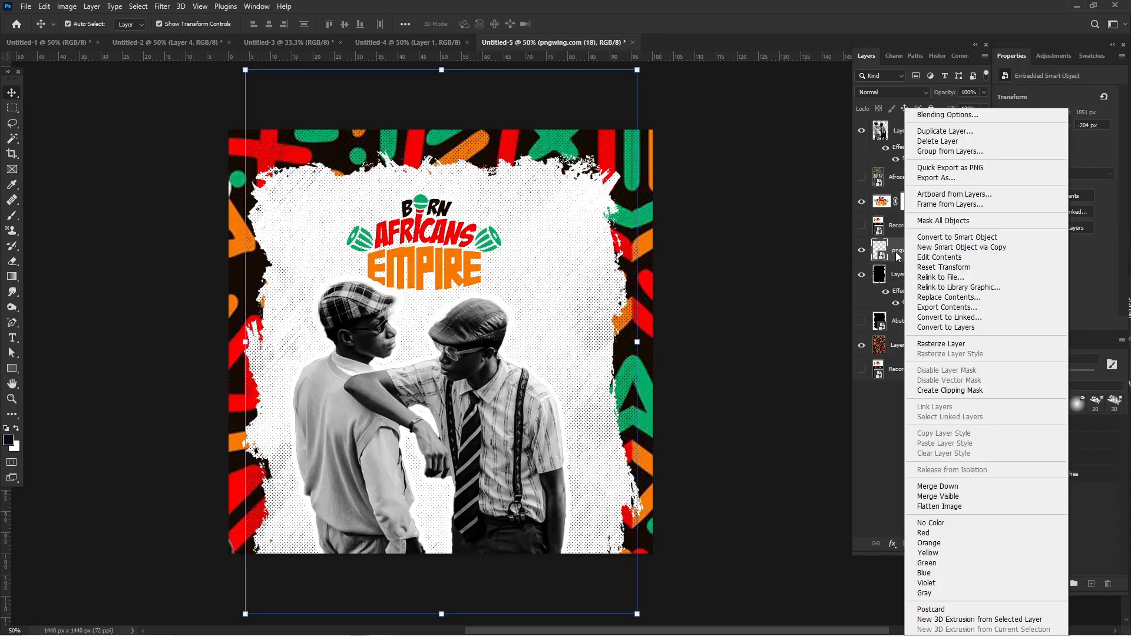
pyautogui.click(950, 390)
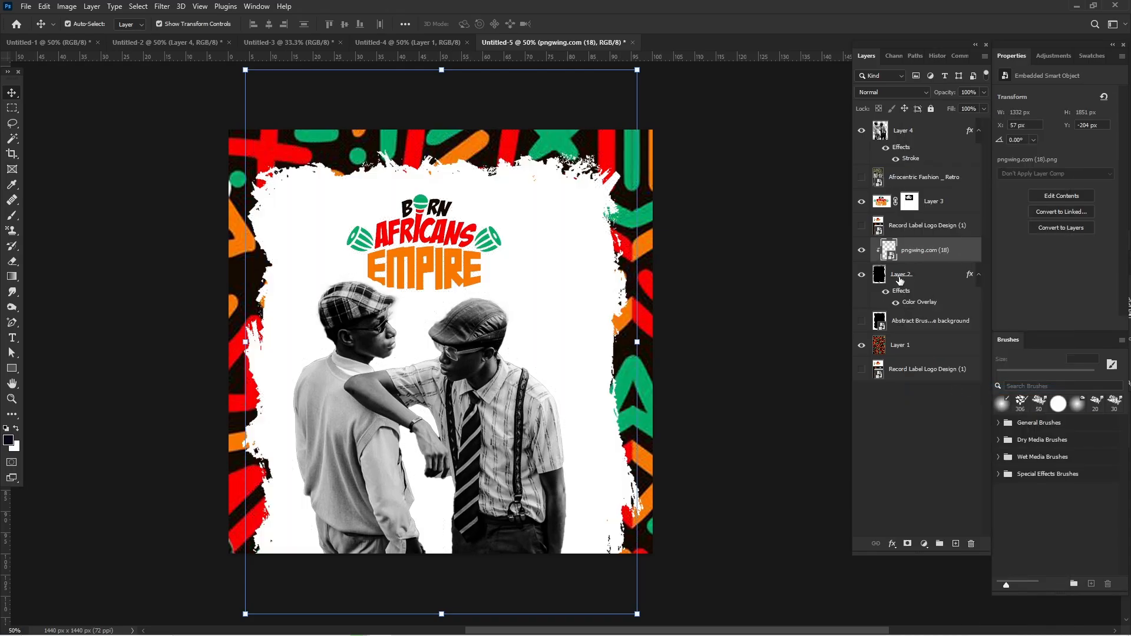
pyautogui.rightClick(924, 277)
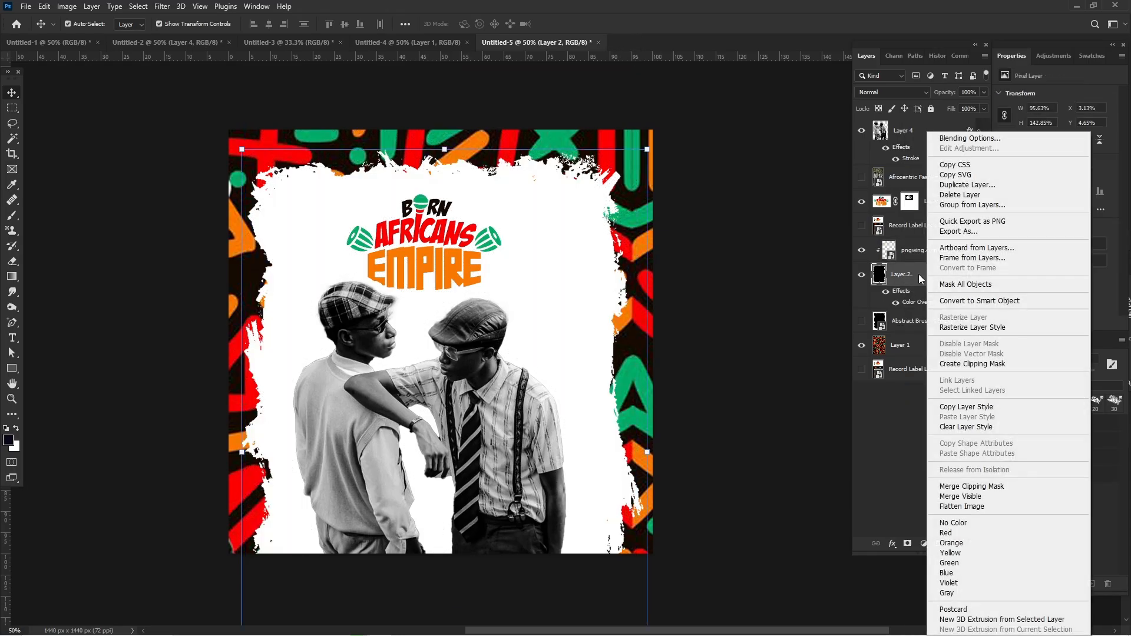
pyautogui.click(980, 364)
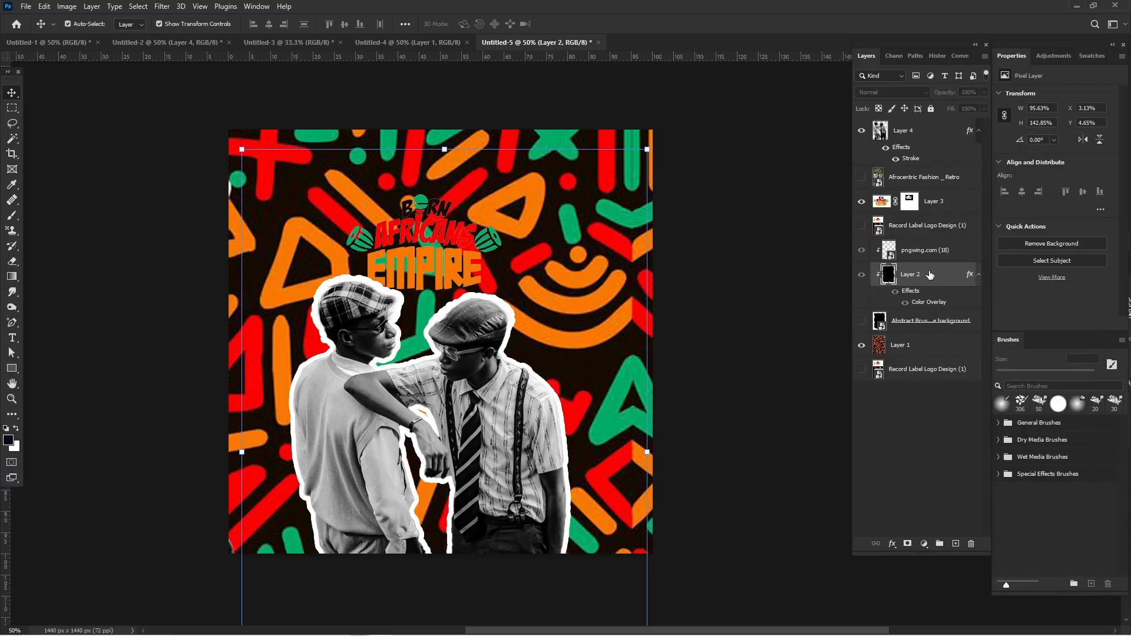
pyautogui.hotkey('ctrl', 'z')
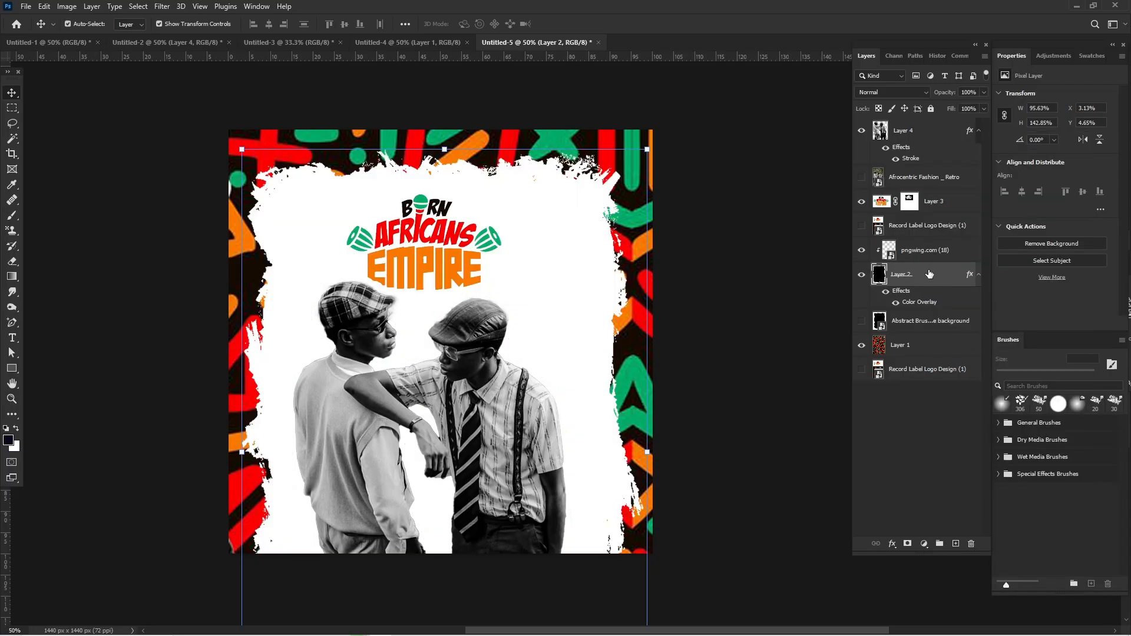
# - Convert the white shape's Layer 2 to a smart object and deselect it
pyautogui.rightClick(930, 274)
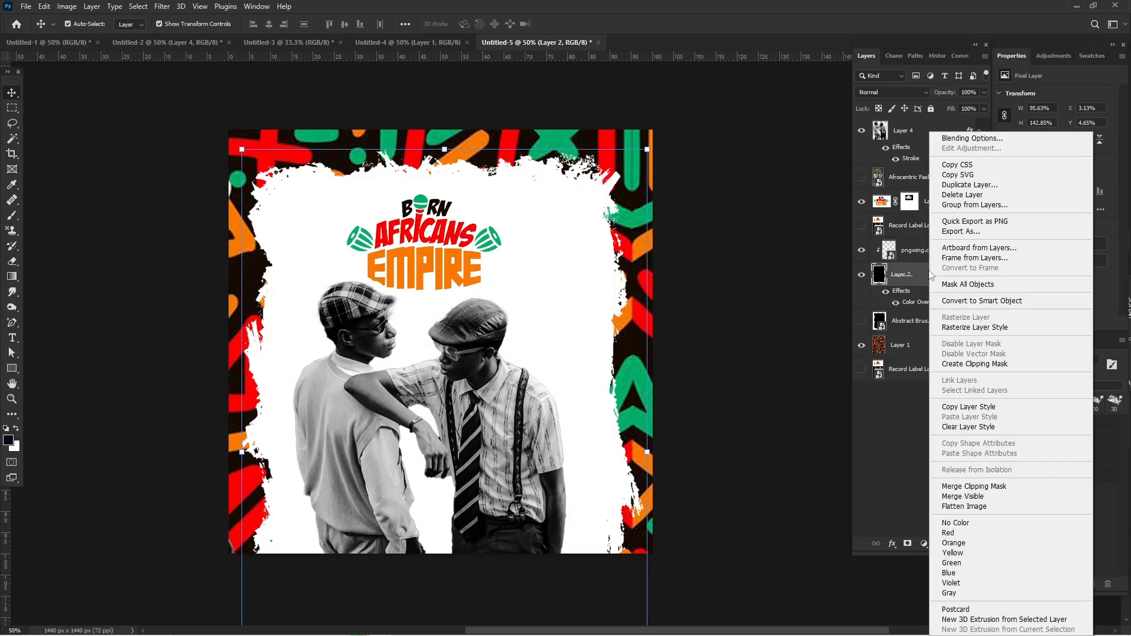
pyautogui.click(982, 301)
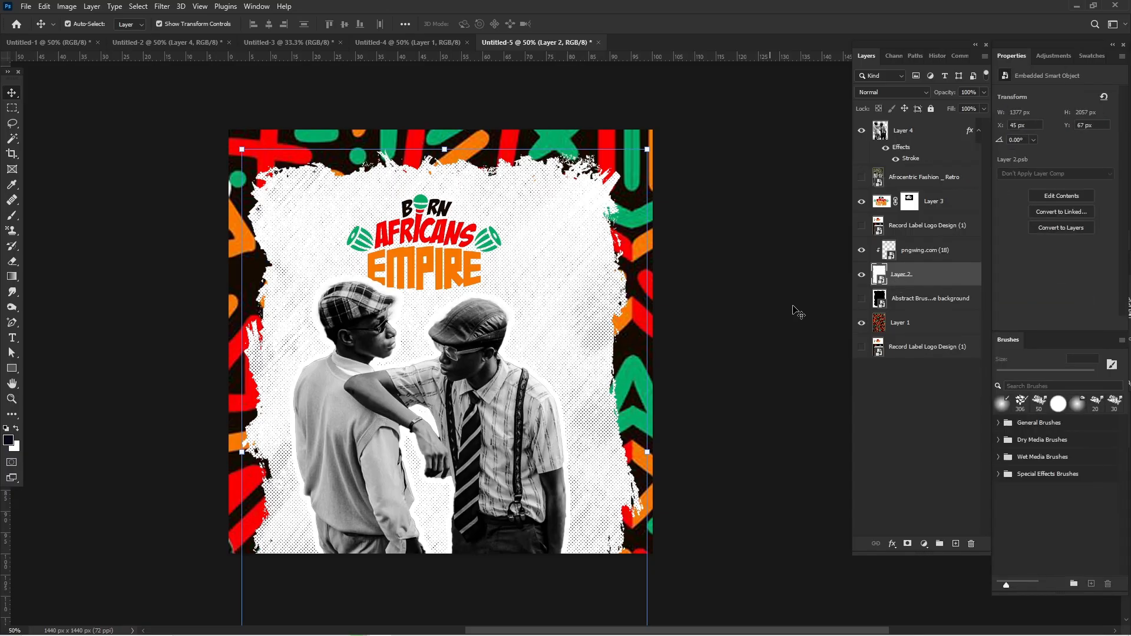
pyautogui.click(762, 312)
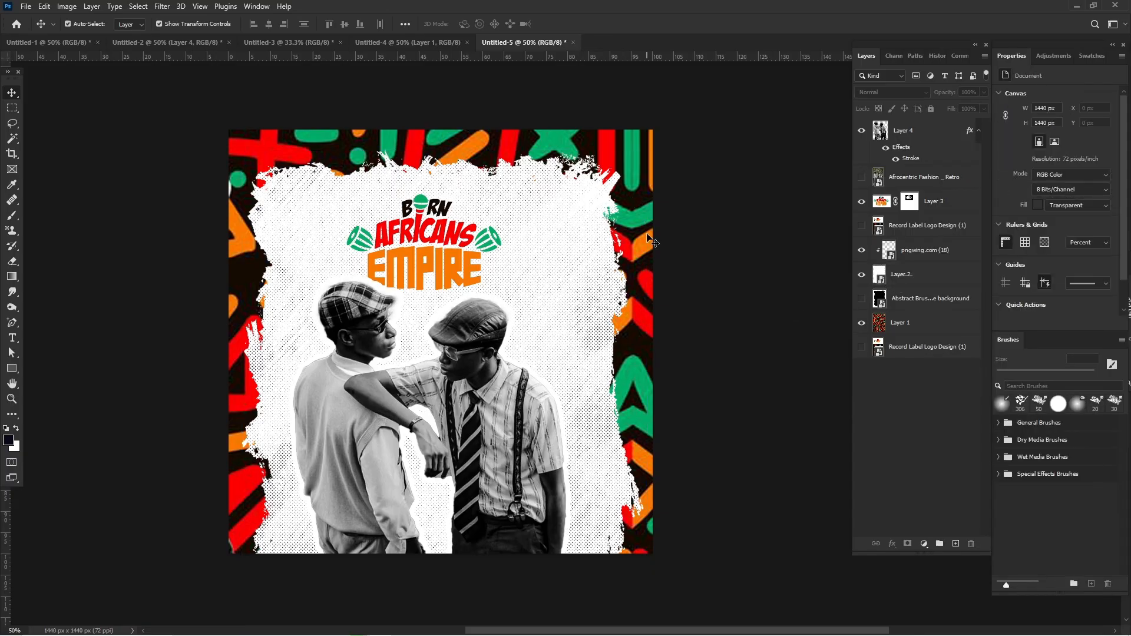
# - Add a white outside stroke at 100% opacity to the Born Africans Empire logo layer and deselect it
pyautogui.click(415, 251)
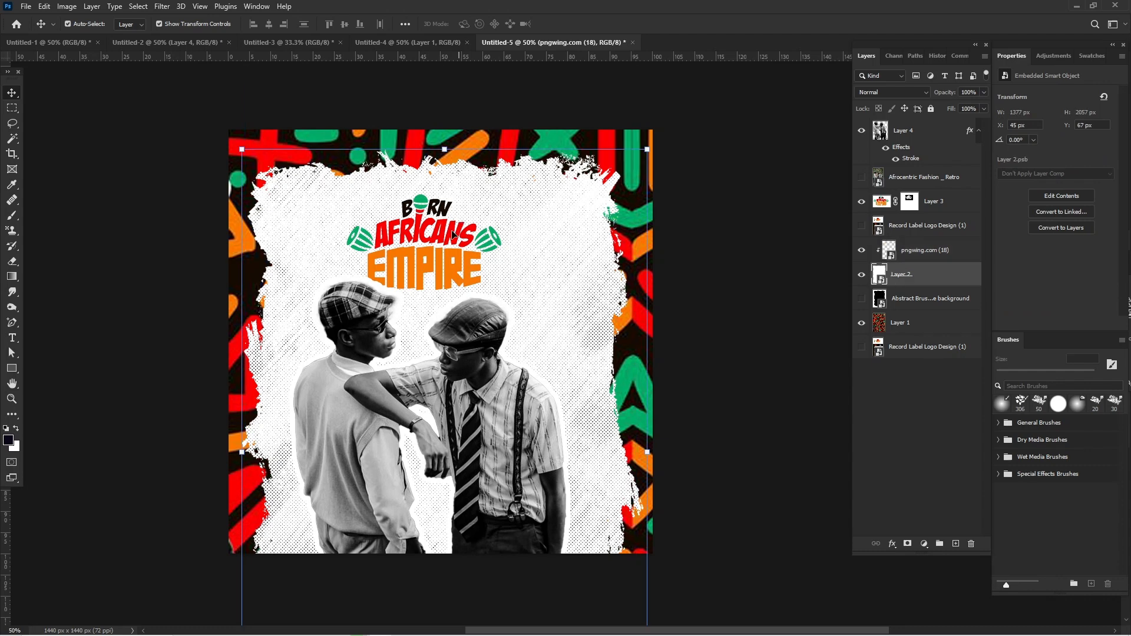
pyautogui.click(949, 202)
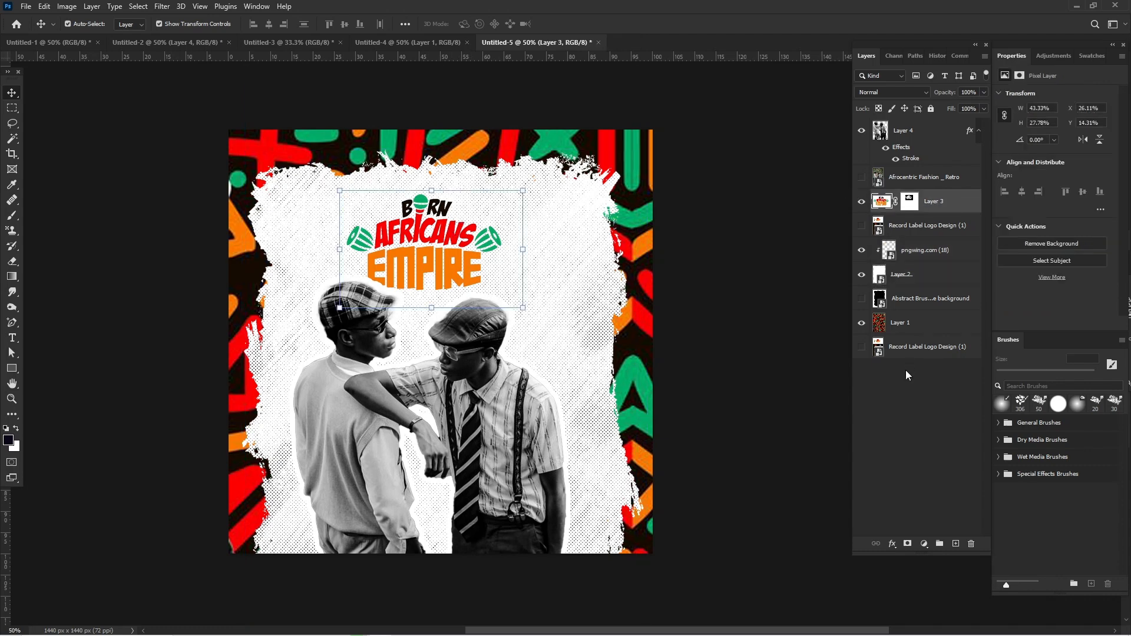
pyautogui.click(891, 544)
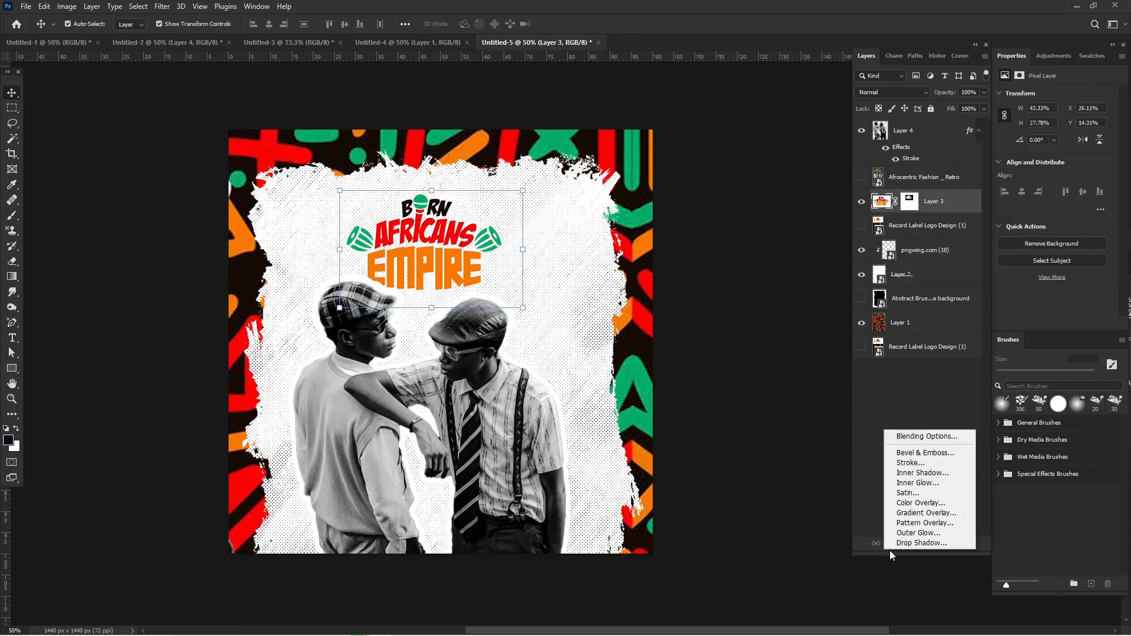
pyautogui.click(923, 463)
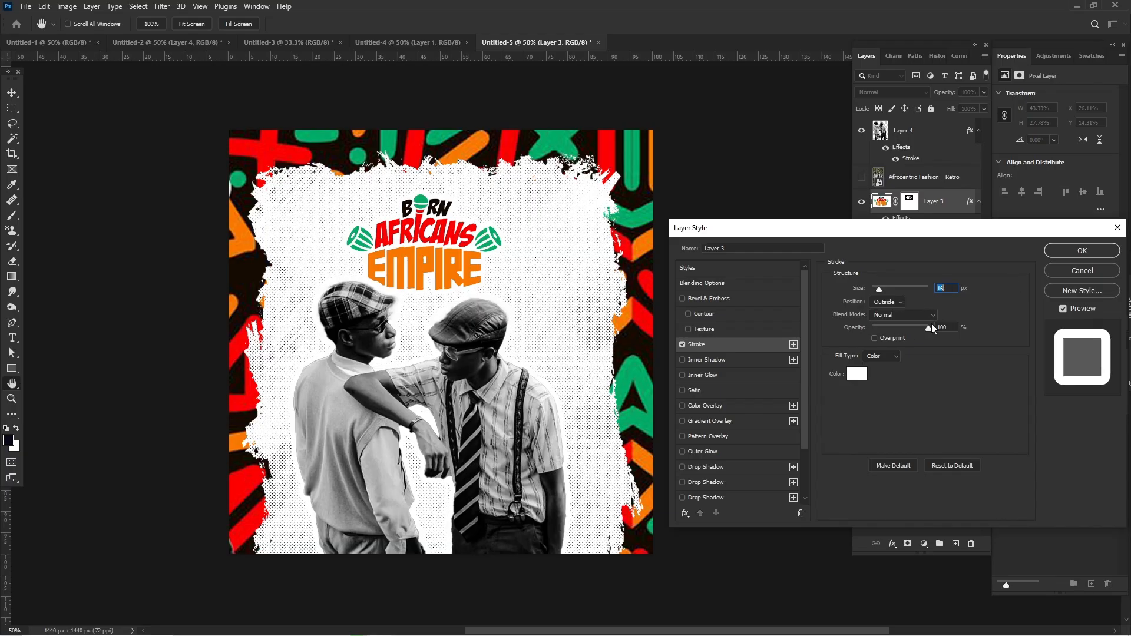
pyautogui.click(1065, 249)
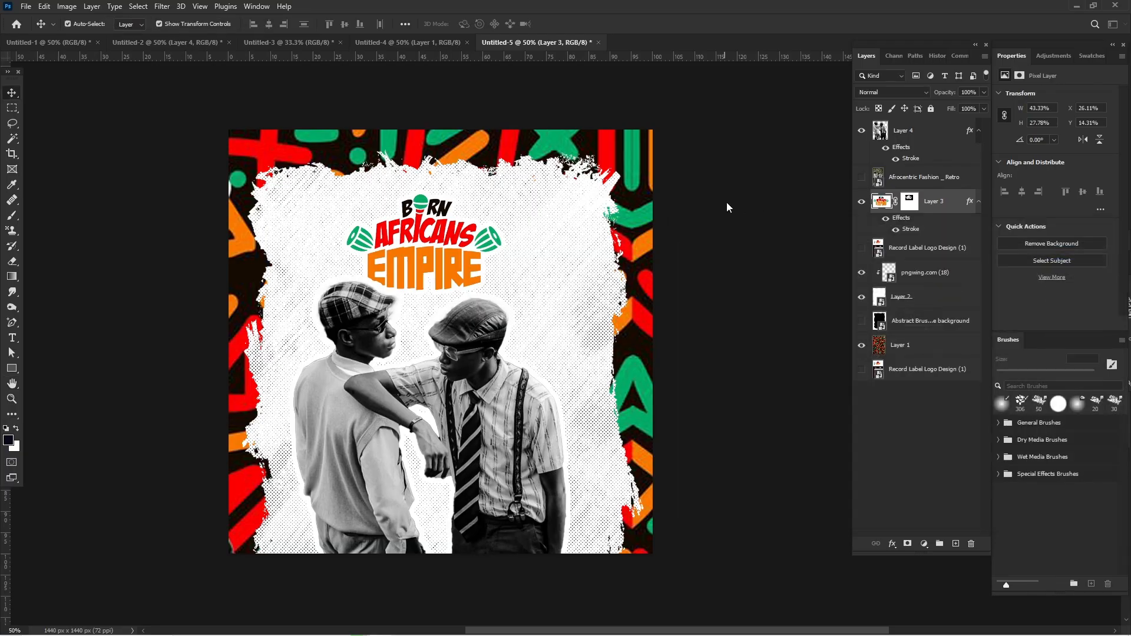
pyautogui.click(729, 207)
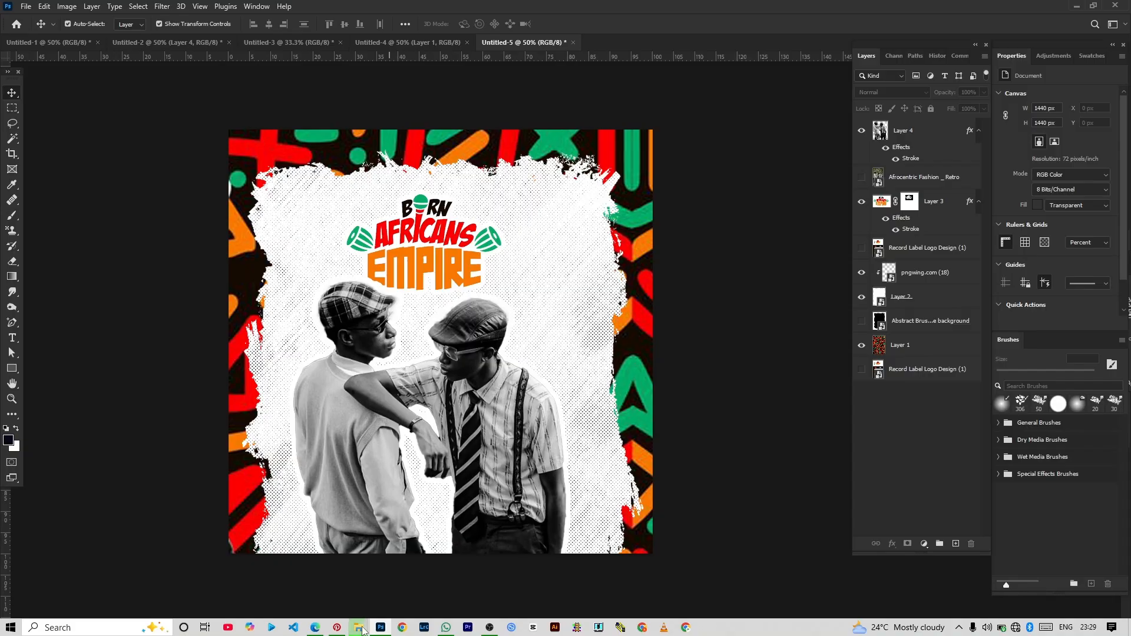
# - Place Abstract Brush Stroke background.jpeg from the Born Africans folder into the design at its original 100% size
pyautogui.click(358, 628)
pyautogui.click(265, 583)
pyautogui.click(313, 253)
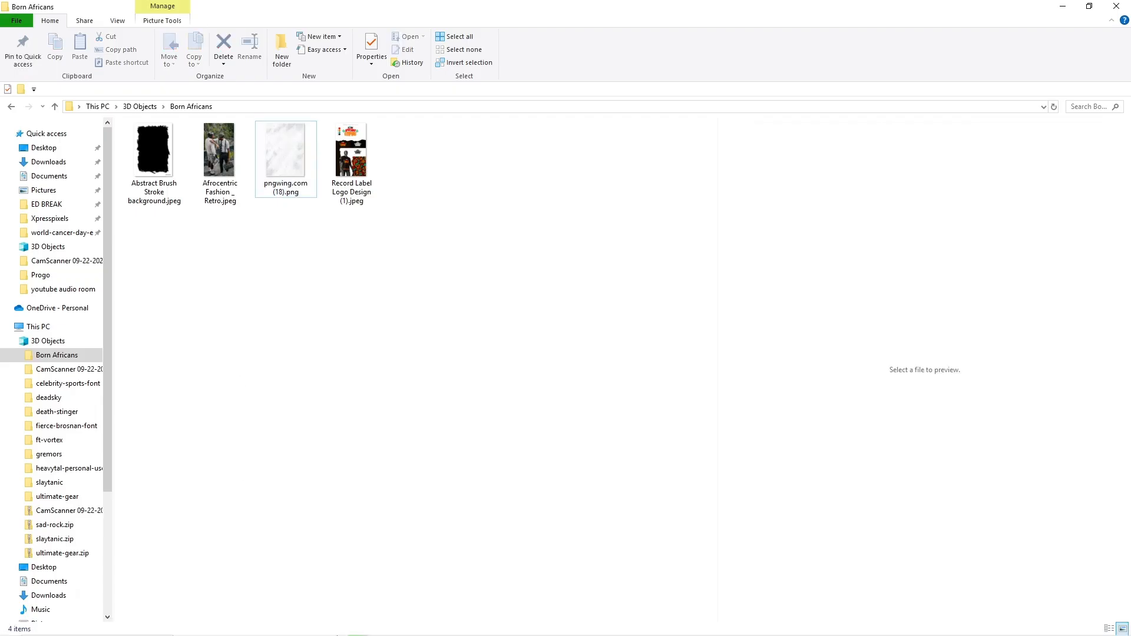
pyautogui.moveTo(314, 632)
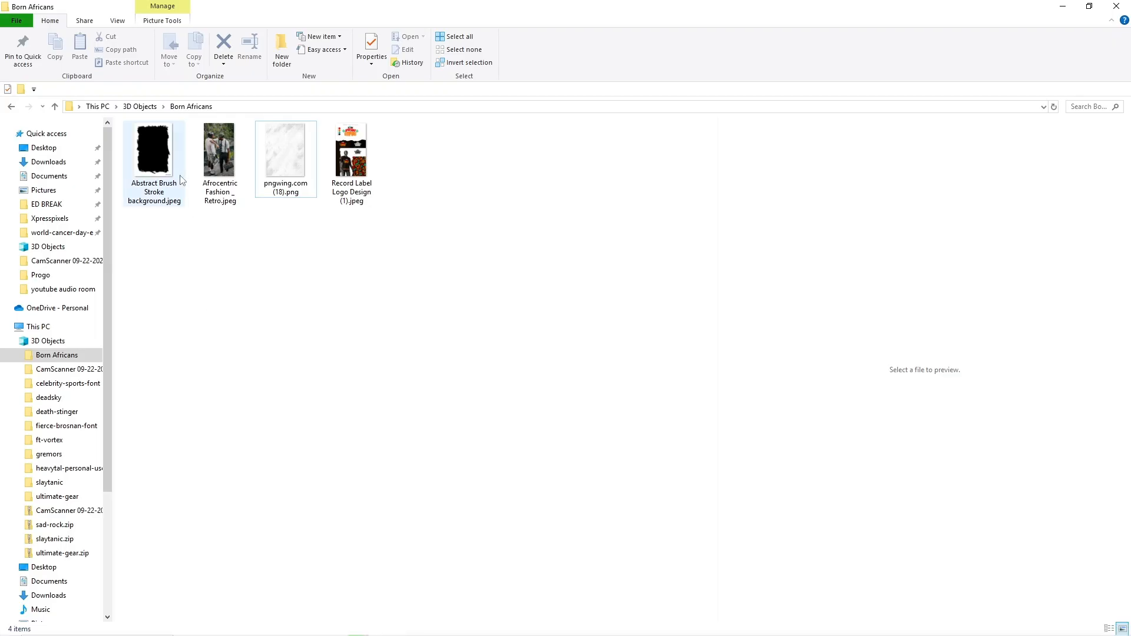
pyautogui.click(166, 168)
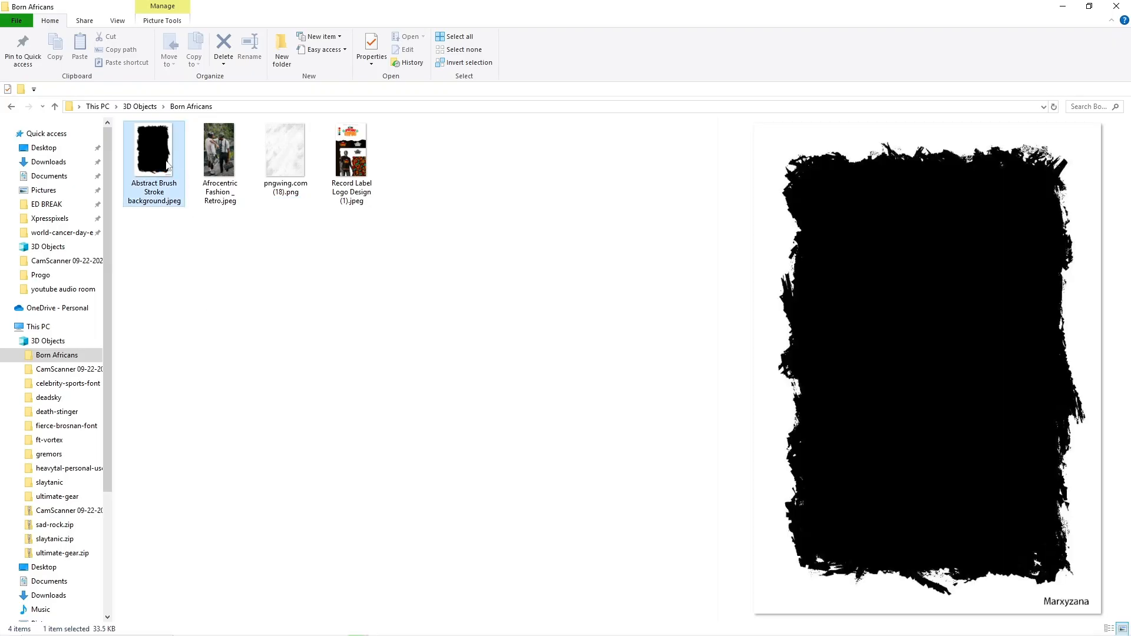
pyautogui.moveTo(163, 167)
pyautogui.mouseDown()
pyautogui.moveTo(430, 623)
pyautogui.moveTo(386, 629)
pyautogui.moveTo(490, 359)
pyautogui.mouseUp()
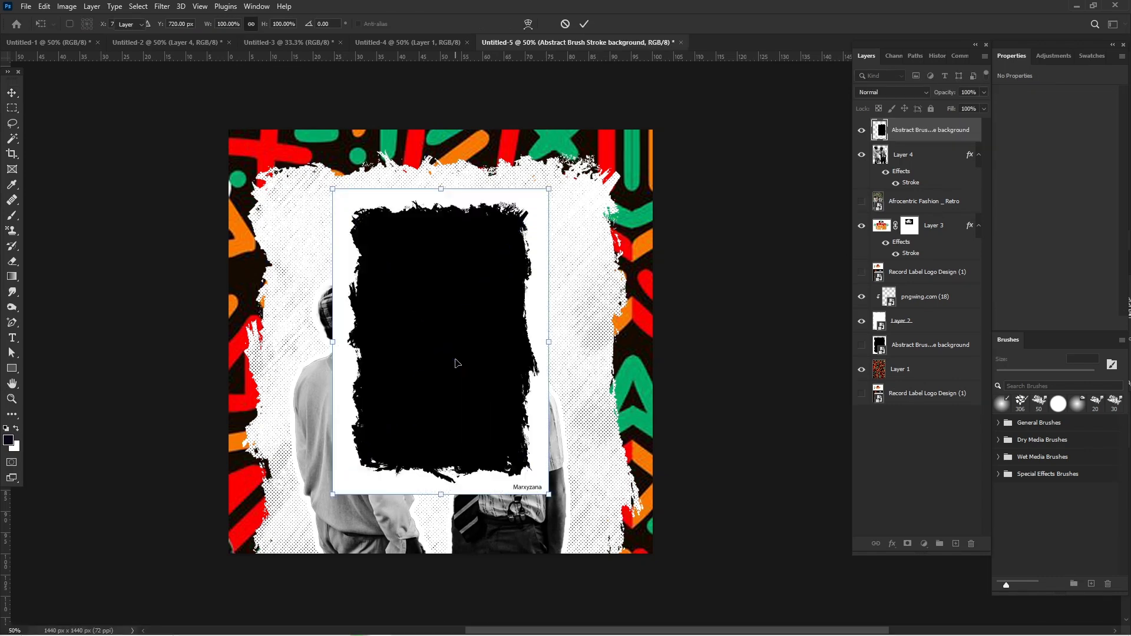
pyautogui.press('Return')
# - Isolate the black brush shape with a Magic Wand selection and layer mask, and convert the layer to a smart object
pyautogui.press('w')
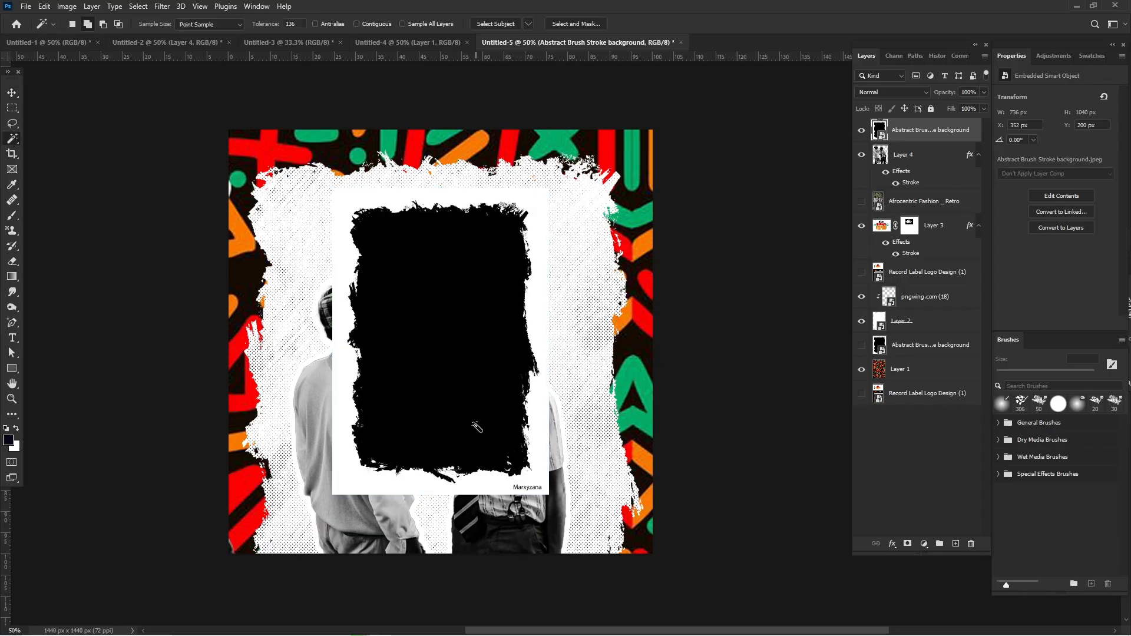
pyautogui.click(893, 543)
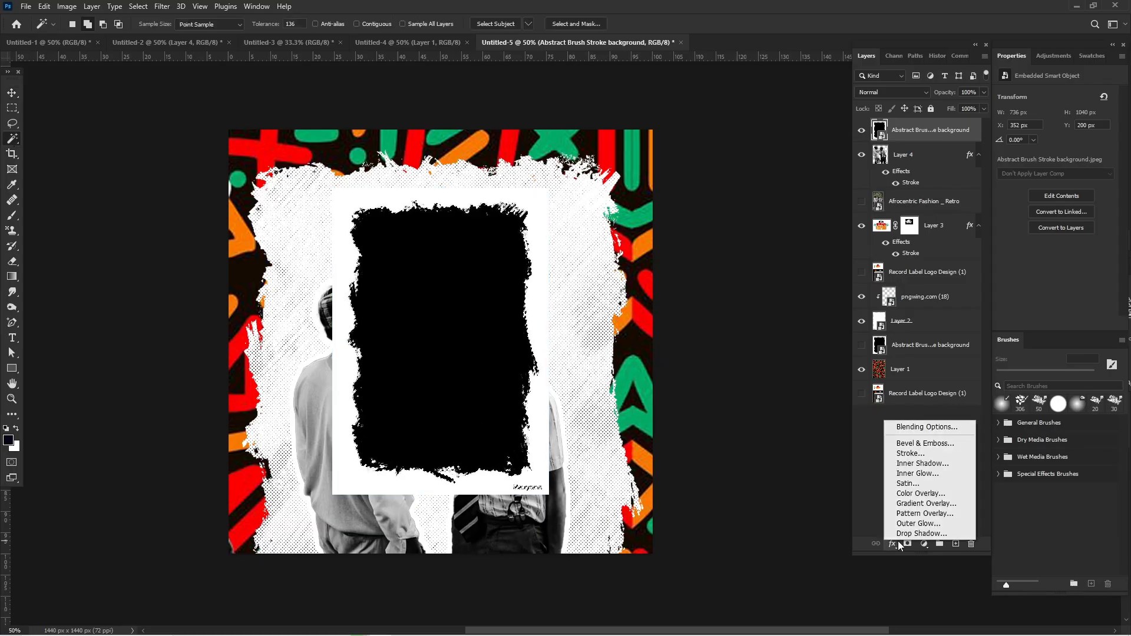
pyautogui.click(907, 543)
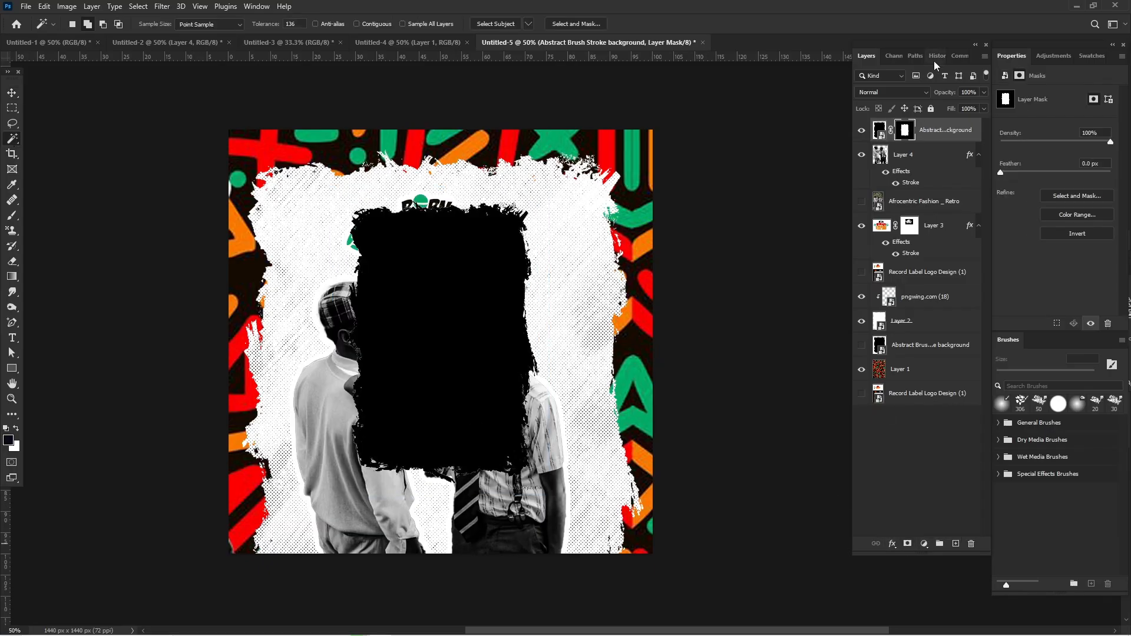
pyautogui.rightClick(948, 127)
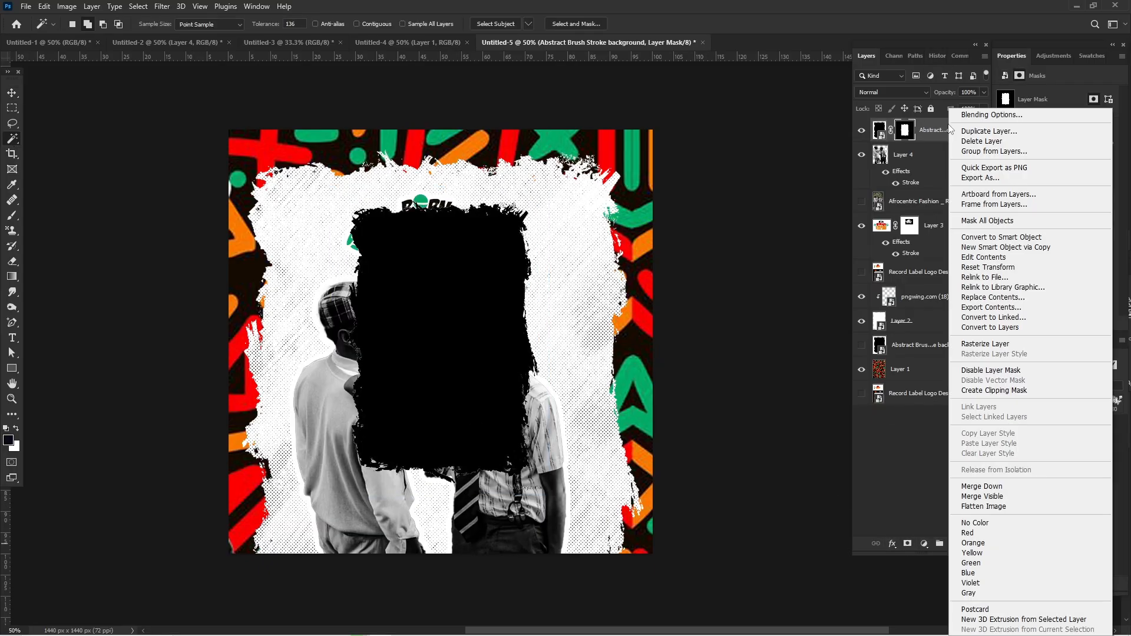
pyautogui.click(985, 234)
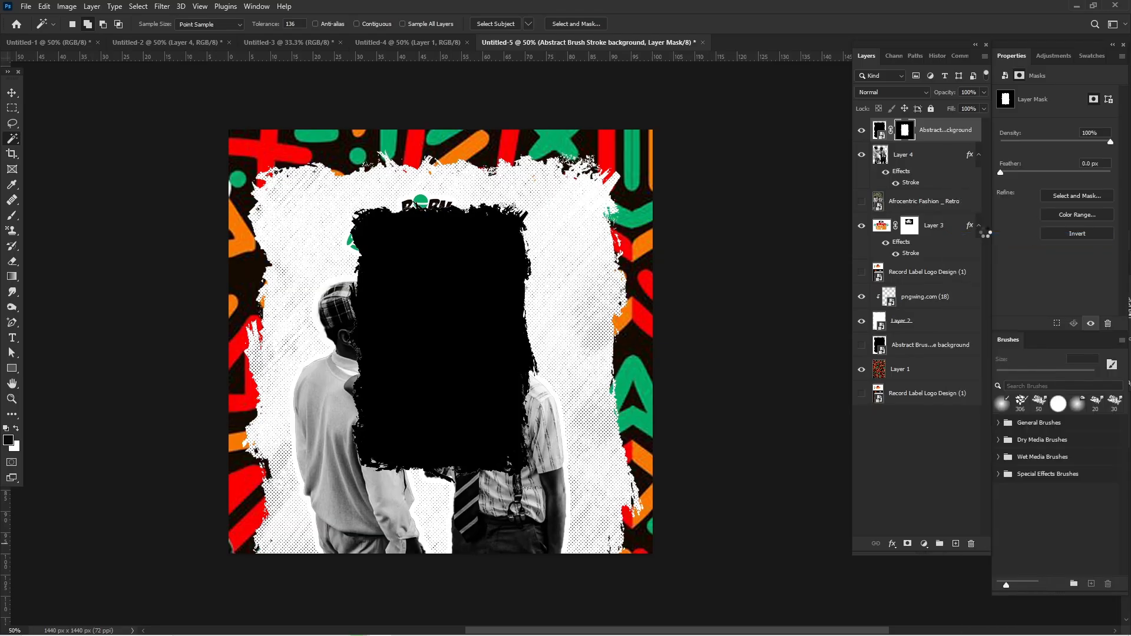
# - Give the new brush shape a black (000000) Color Overlay in Normal blend mode
pyautogui.click(891, 543)
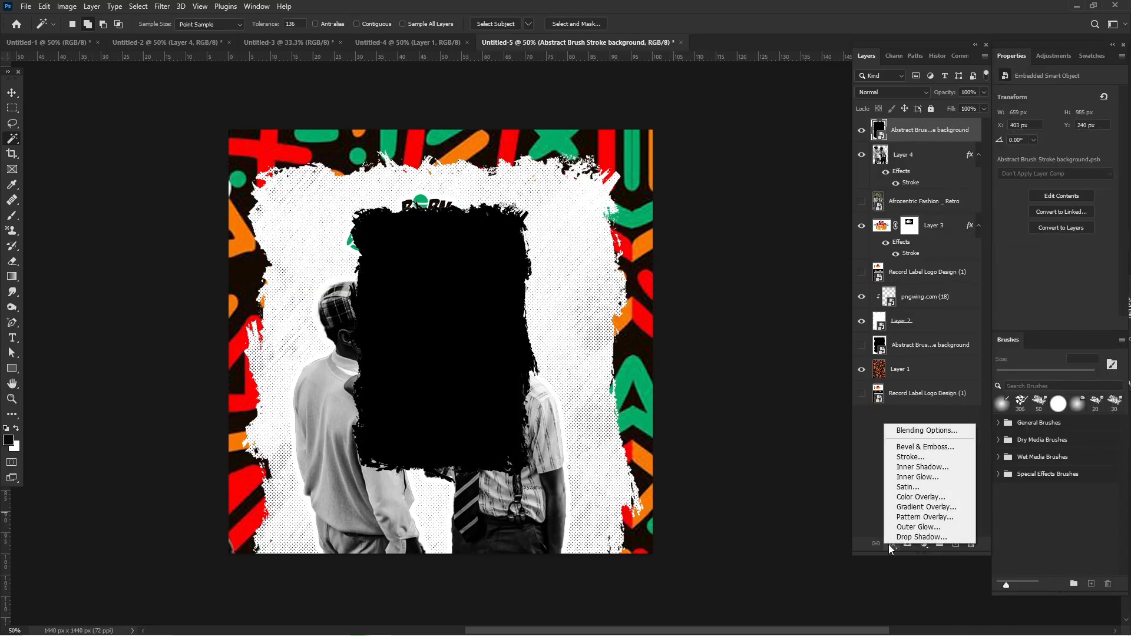
pyautogui.click(929, 498)
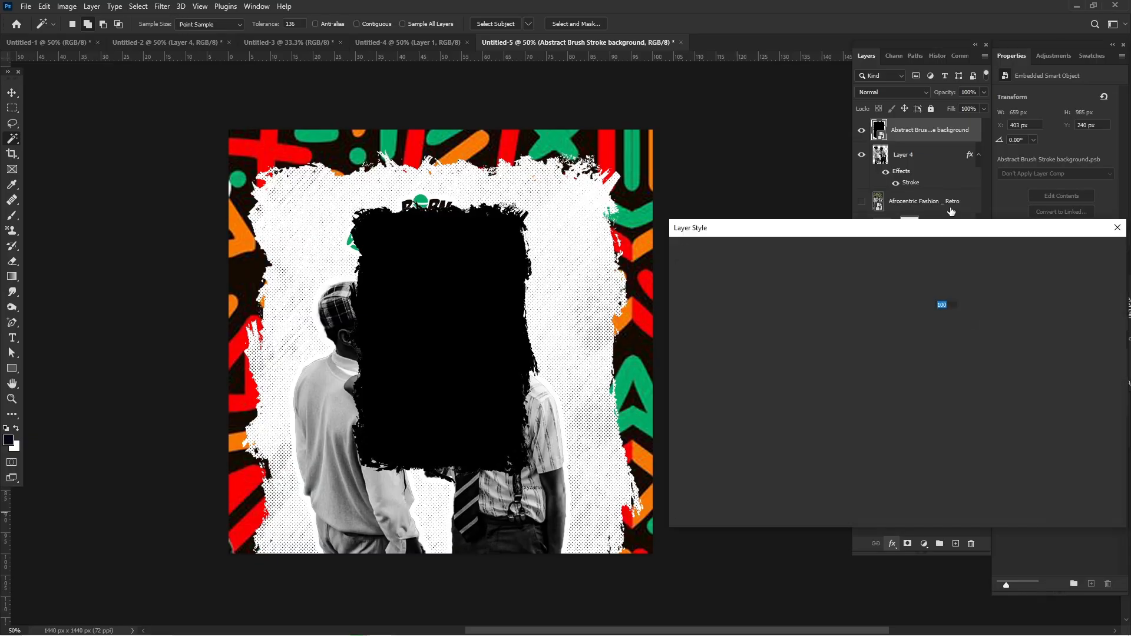
pyautogui.click(951, 290)
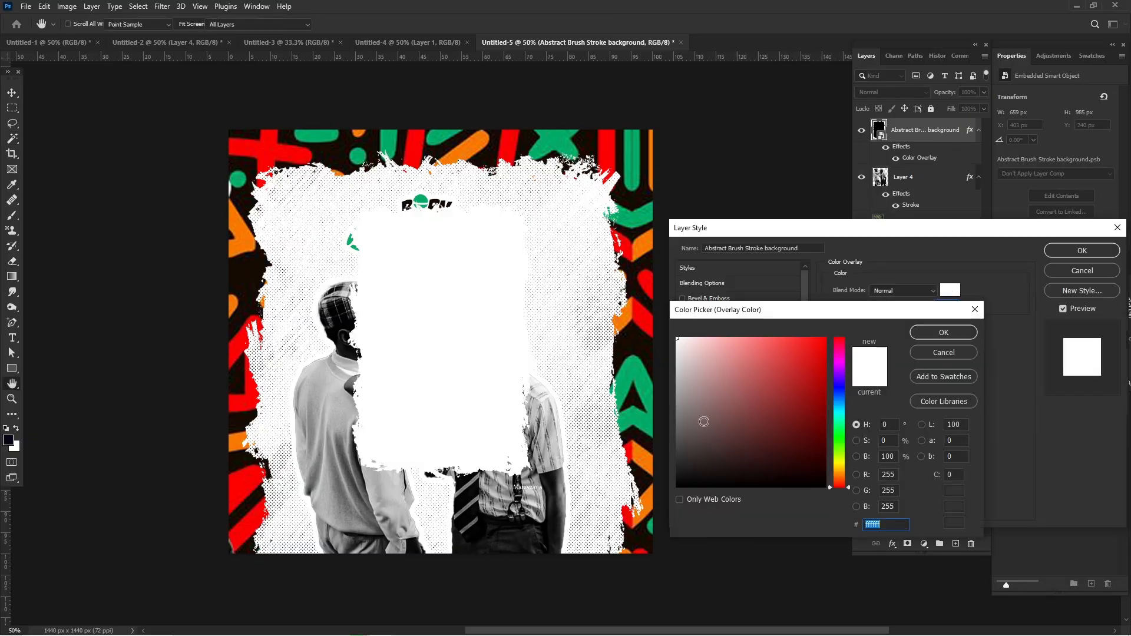
pyautogui.moveTo(709, 418); pyautogui.dragTo(827, 488)
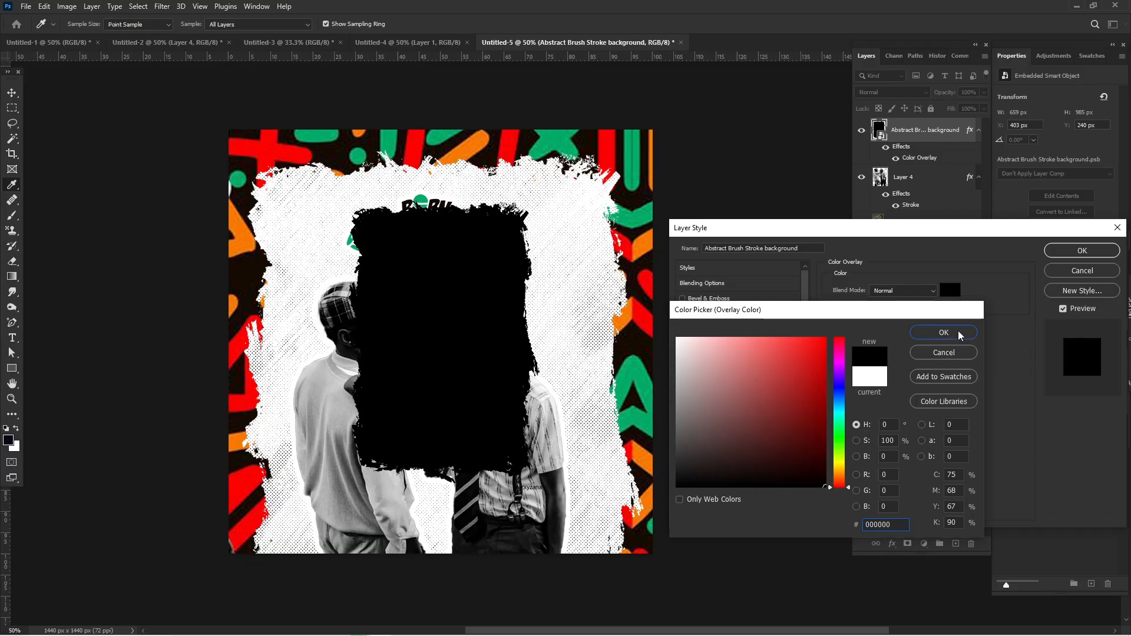
pyautogui.click(944, 332)
pyautogui.click(1085, 252)
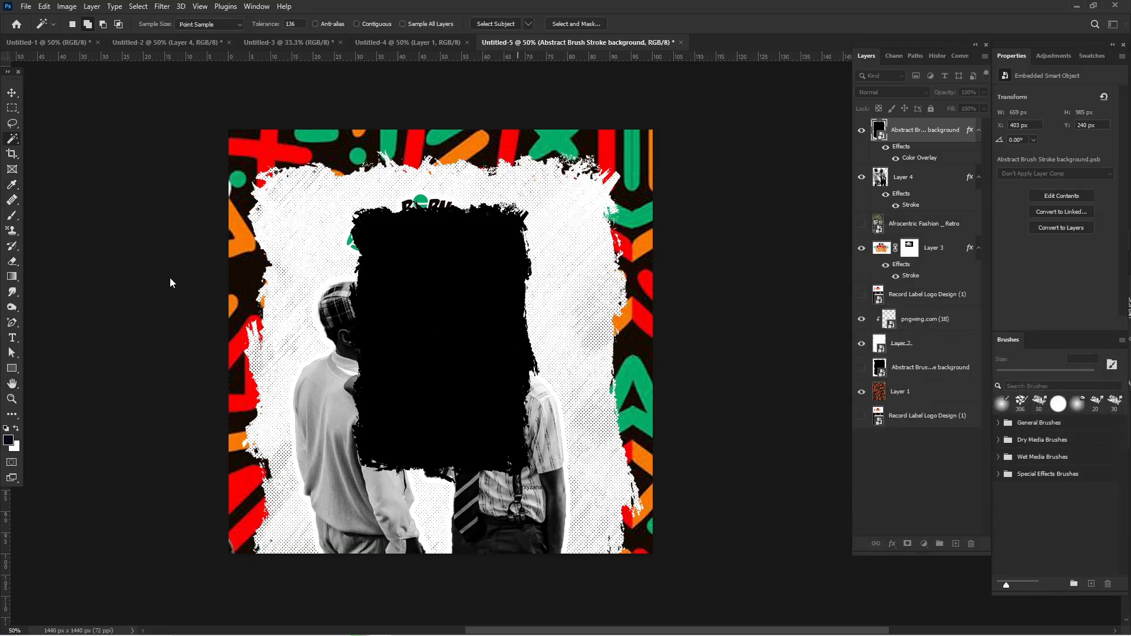
# - Shrink the black brush shape to about 27%, rotate it about -86.8°, and place it beside the right-hand man's waist
pyautogui.click(7, 92)
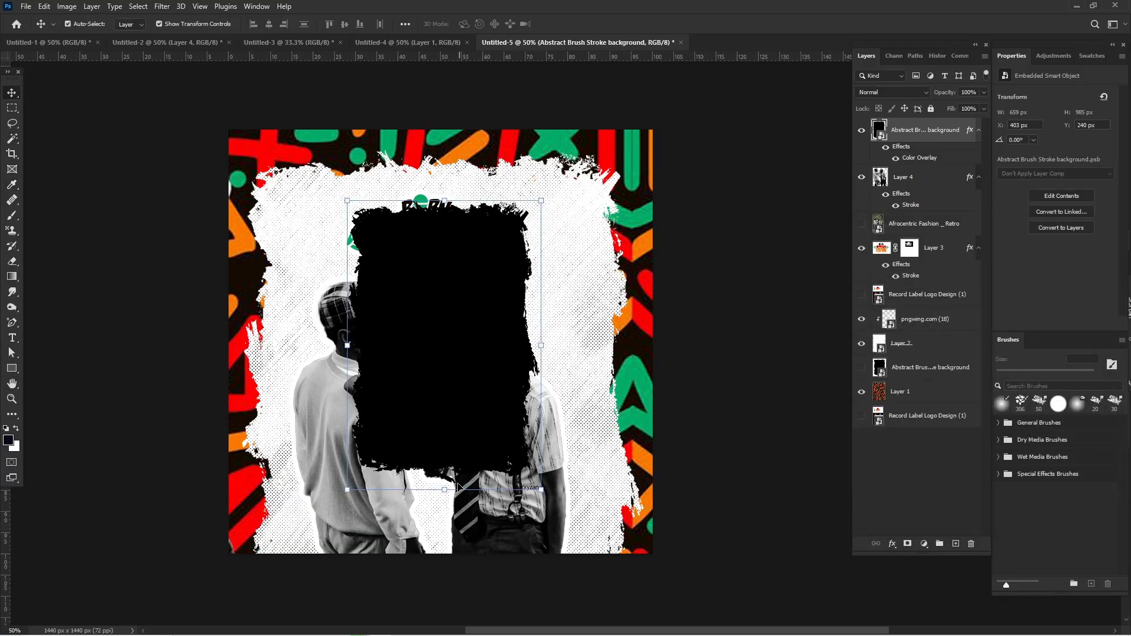
pyautogui.moveTo(441, 442)
pyautogui.mouseDown()
pyautogui.moveTo(436, 279)
pyautogui.moveTo(480, 261)
pyautogui.moveTo(495, 233)
pyautogui.moveTo(586, 442)
pyautogui.moveTo(573, 476)
pyautogui.mouseUp()
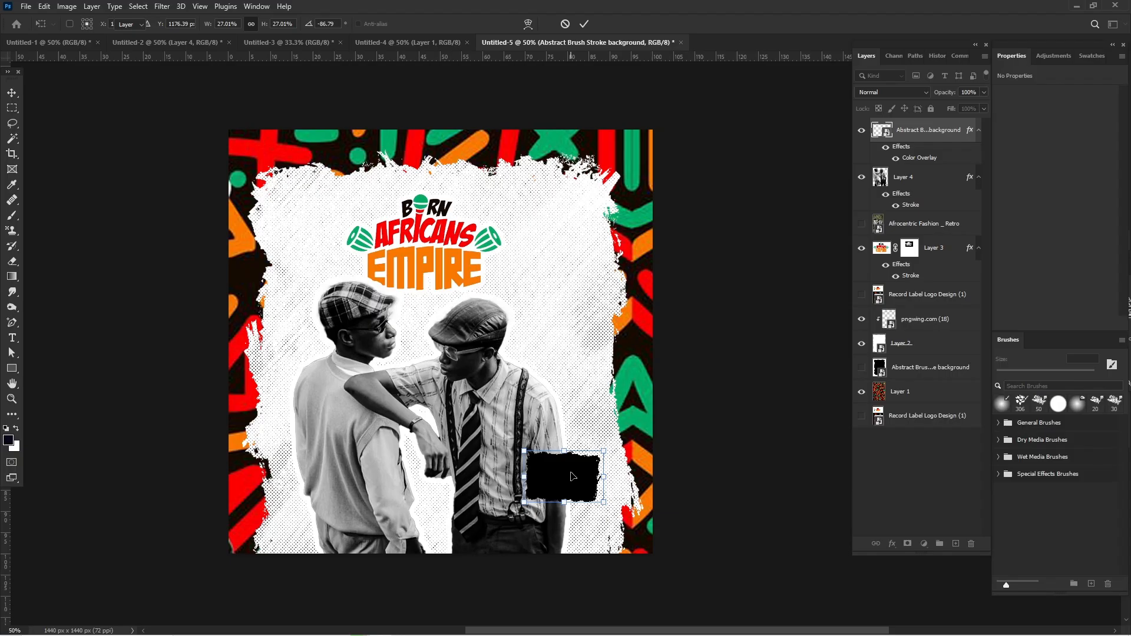
pyautogui.press('Return')
# - Add the text "11pm" over the small black brush patch and set its colour to white (ffffff)
pyautogui.press('t')
pyautogui.click(550, 473)
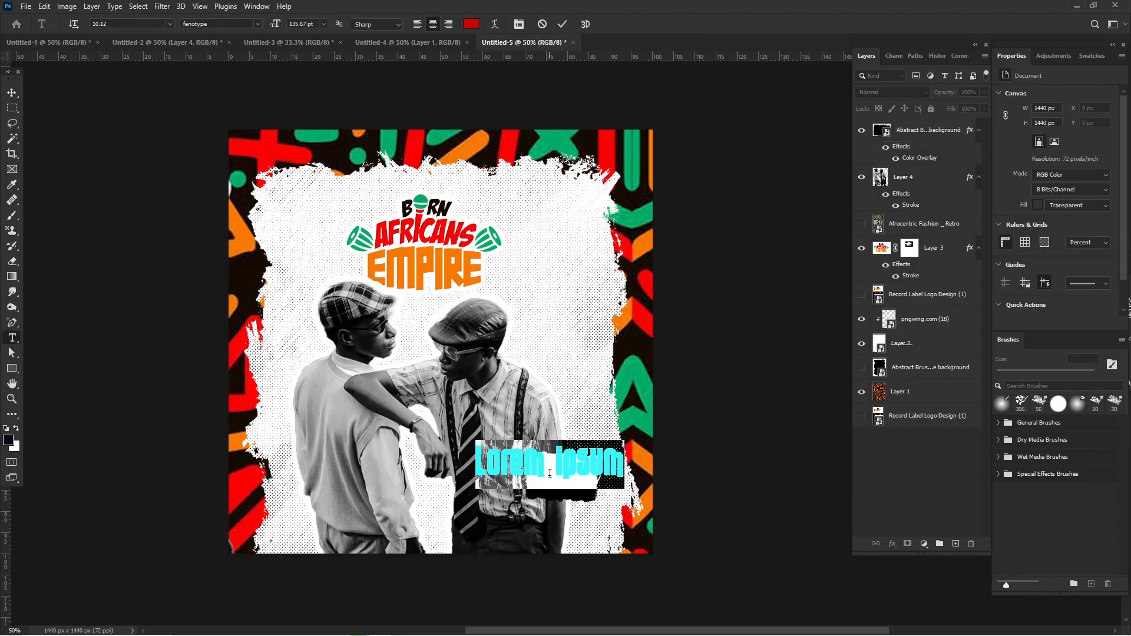
pyautogui.write('11pm')
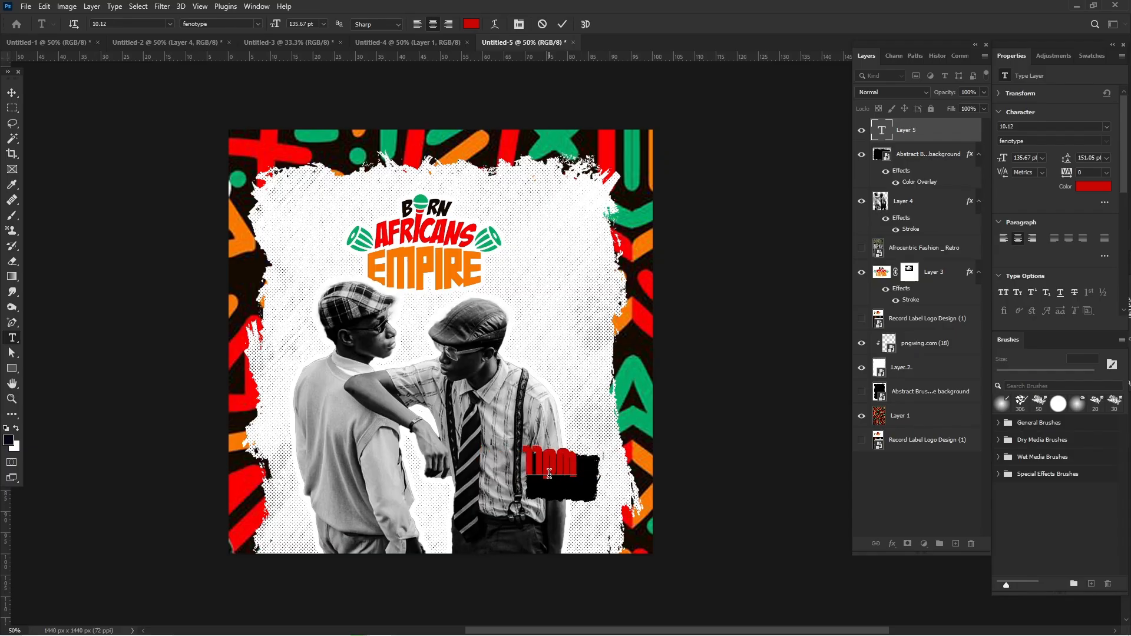
pyautogui.hotkey('ctrl', 'a')
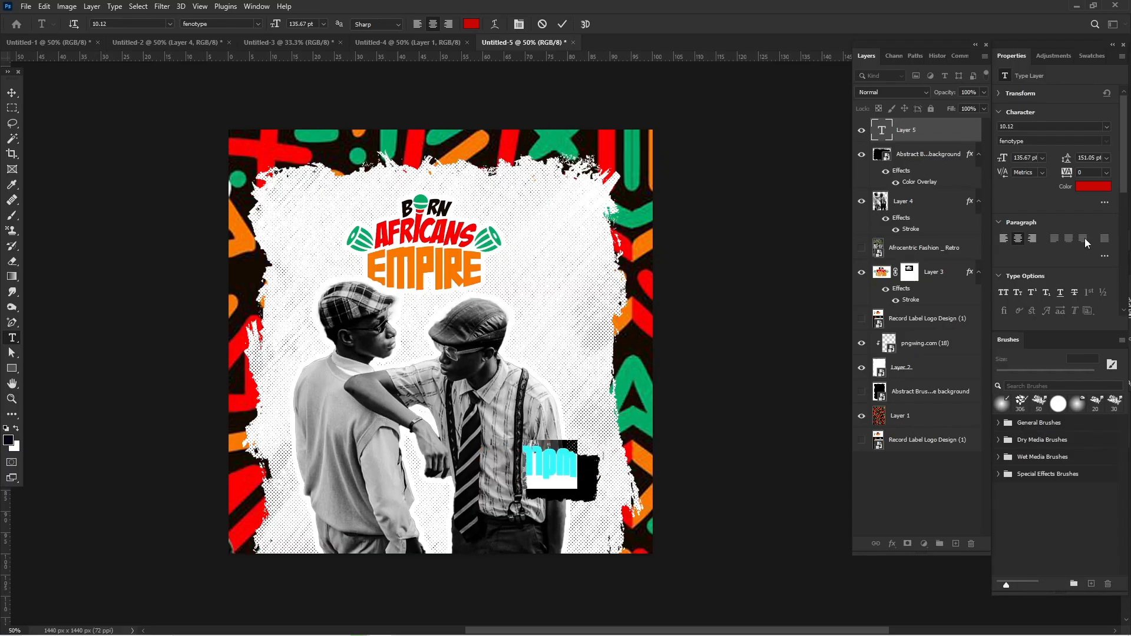
pyautogui.click(1092, 186)
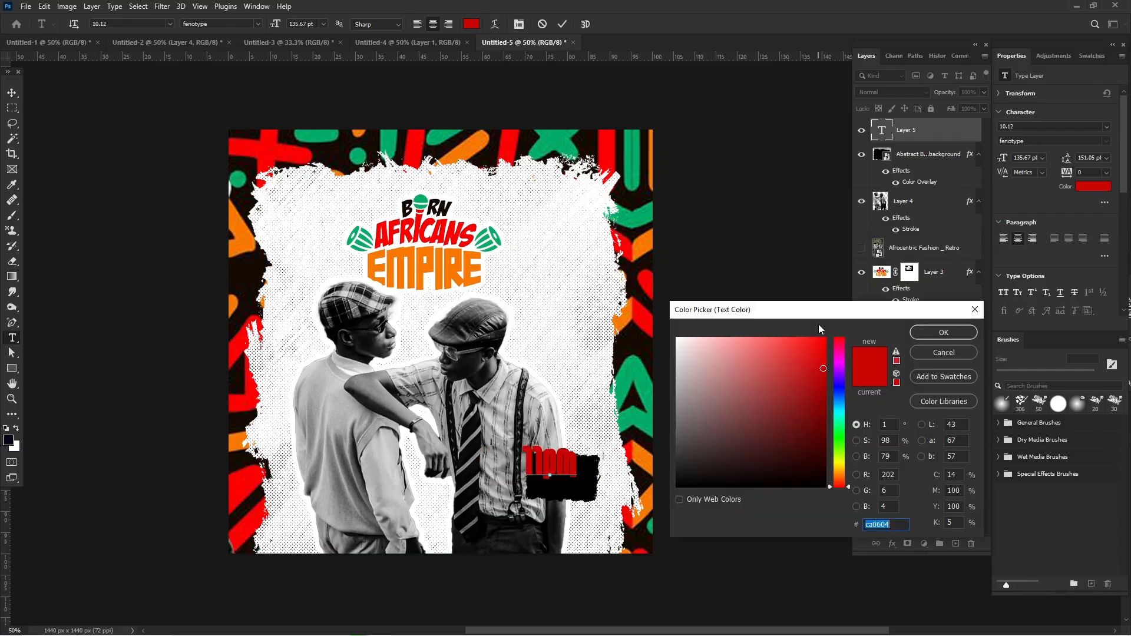
pyautogui.write('ffffff')
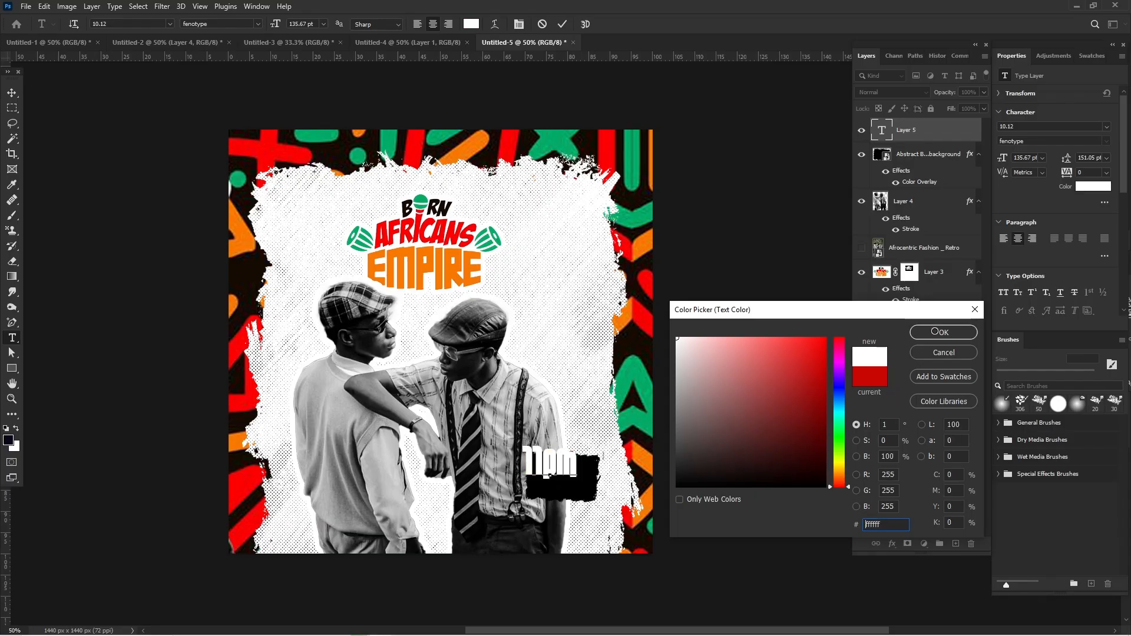
pyautogui.press('Return')
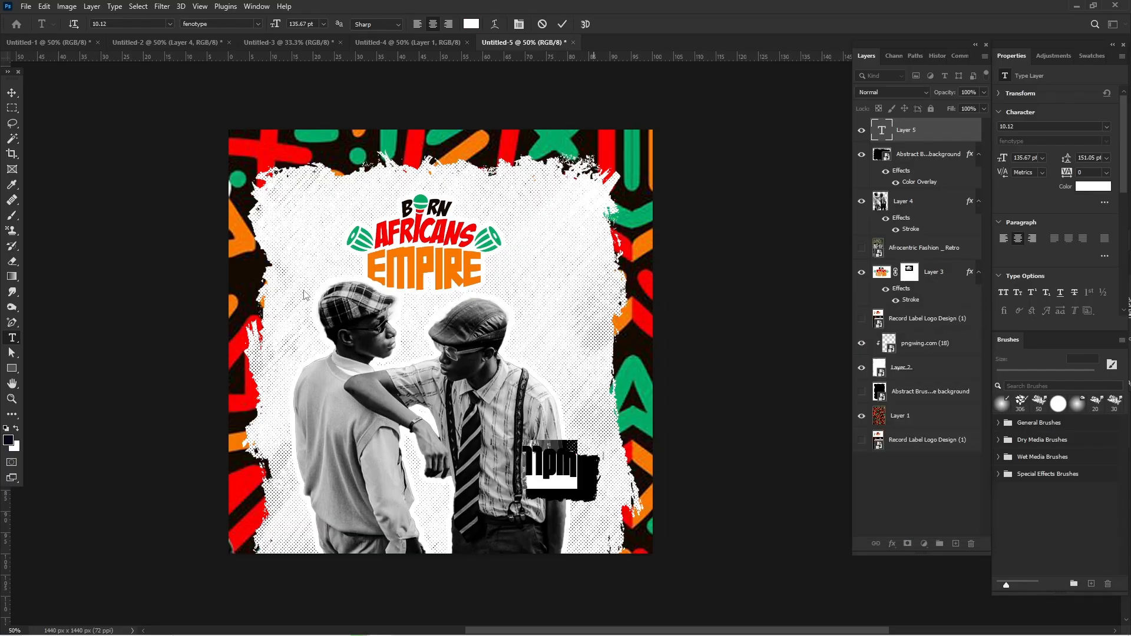
pyautogui.hotkey('ctrl', 'Return')
# - Centre the 11pm text on the black brush patch and check it without the selection box
pyautogui.press('v')
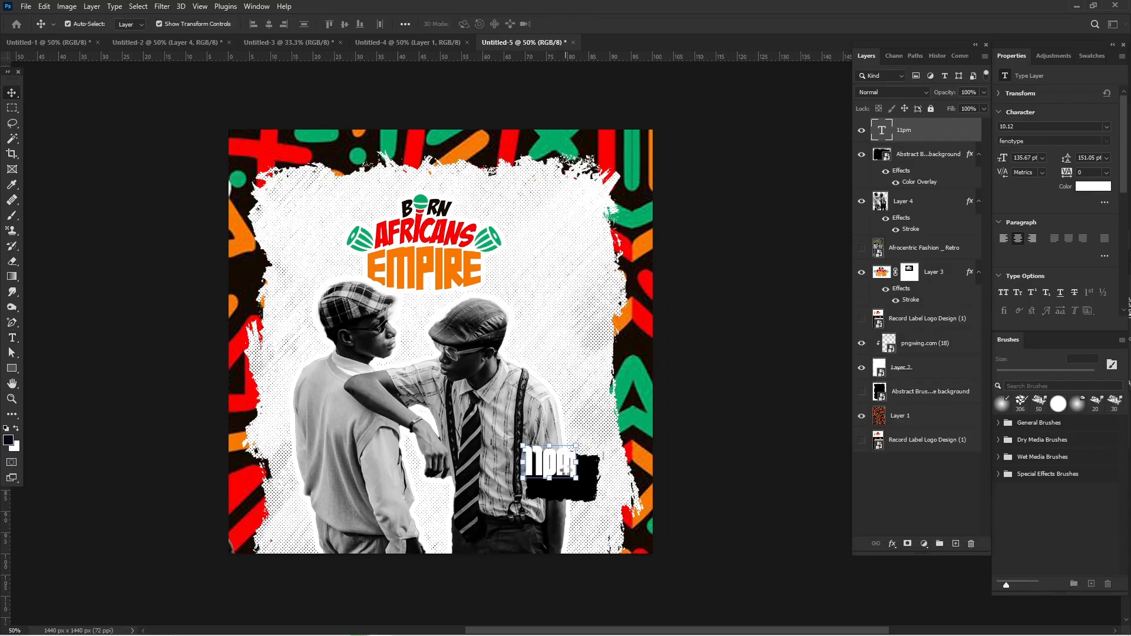
pyautogui.moveTo(566, 476); pyautogui.dragTo(576, 489)
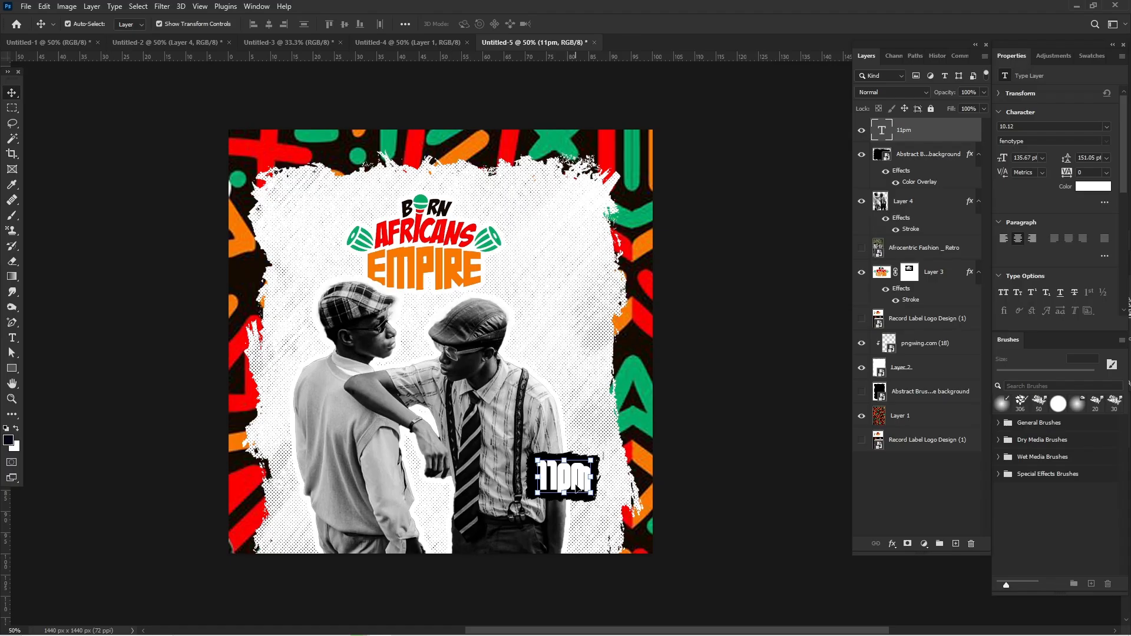
pyautogui.click(688, 455)
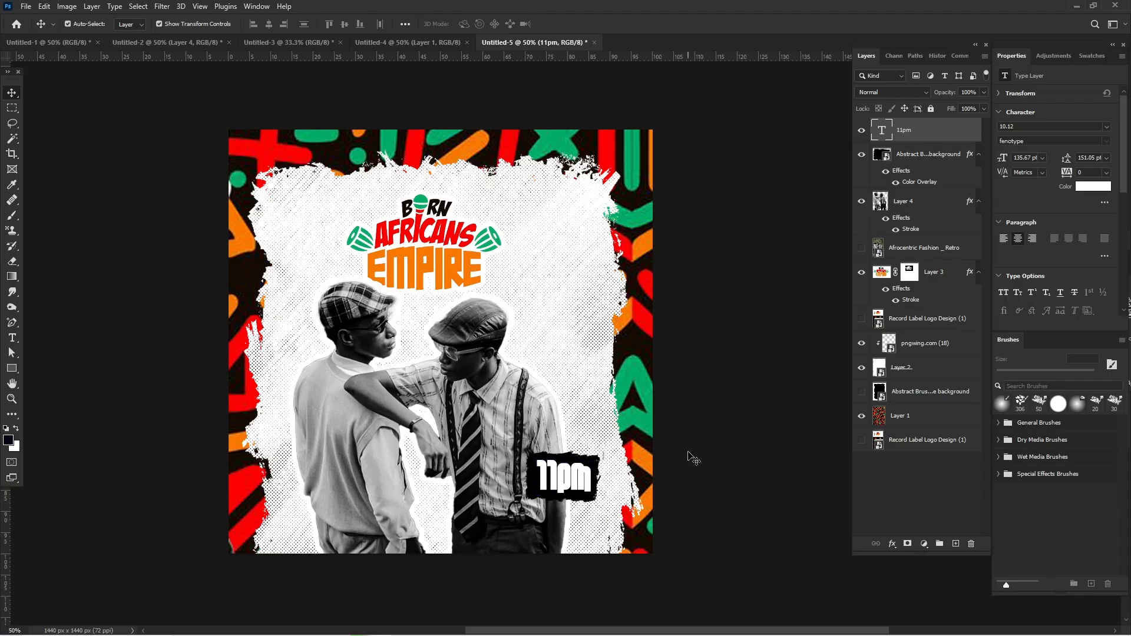
# - Duplicate the black brush patch beside the left-hand man's shoulder and stretch the copy to about 207 px high
pyautogui.click(532, 492)
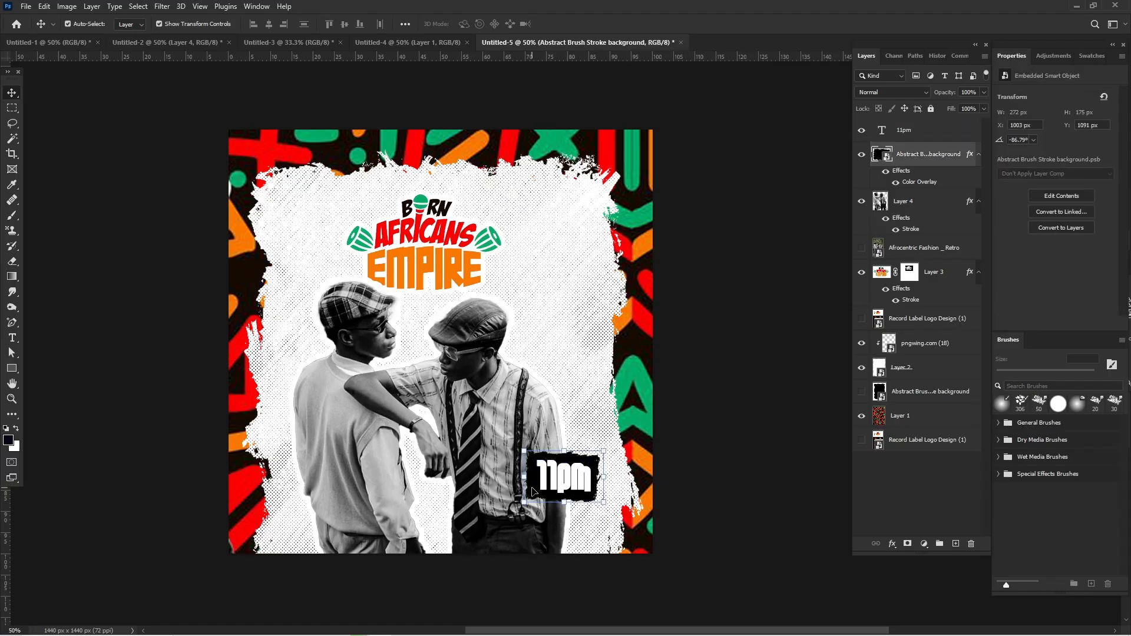
pyautogui.moveTo(532, 492)
pyautogui.mouseDown()
pyautogui.moveTo(482, 434)
pyautogui.moveTo(256, 284)
pyautogui.moveTo(280, 281)
pyautogui.moveTo(294, 332)
pyautogui.moveTo(285, 370)
pyautogui.moveTo(302, 375)
pyautogui.moveTo(306, 404)
pyautogui.mouseUp()
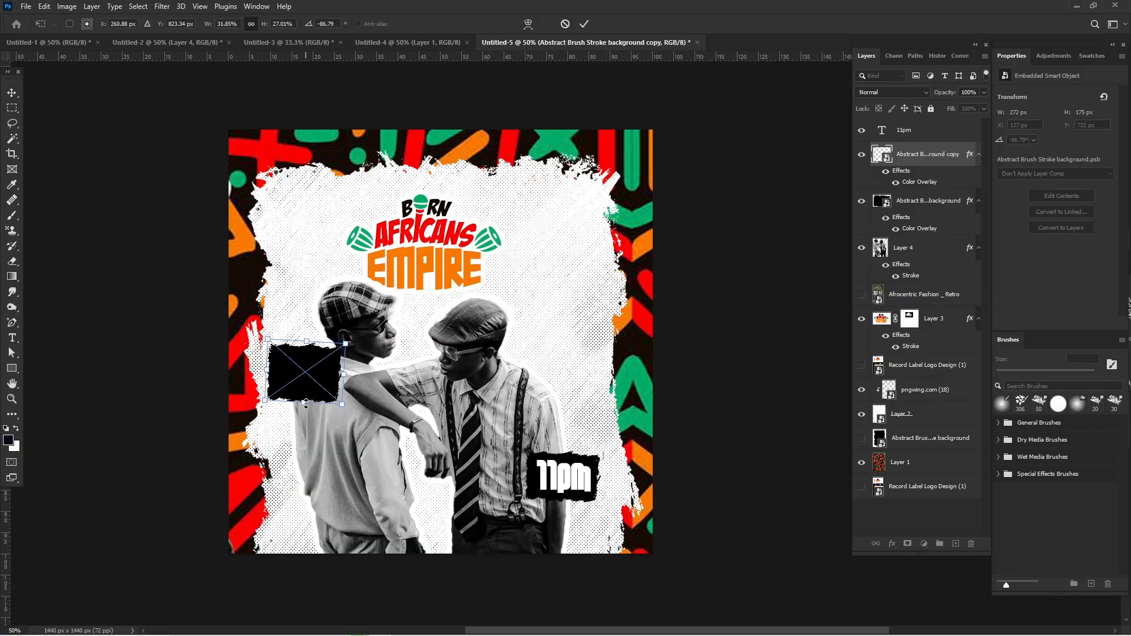
pyautogui.press('Return')
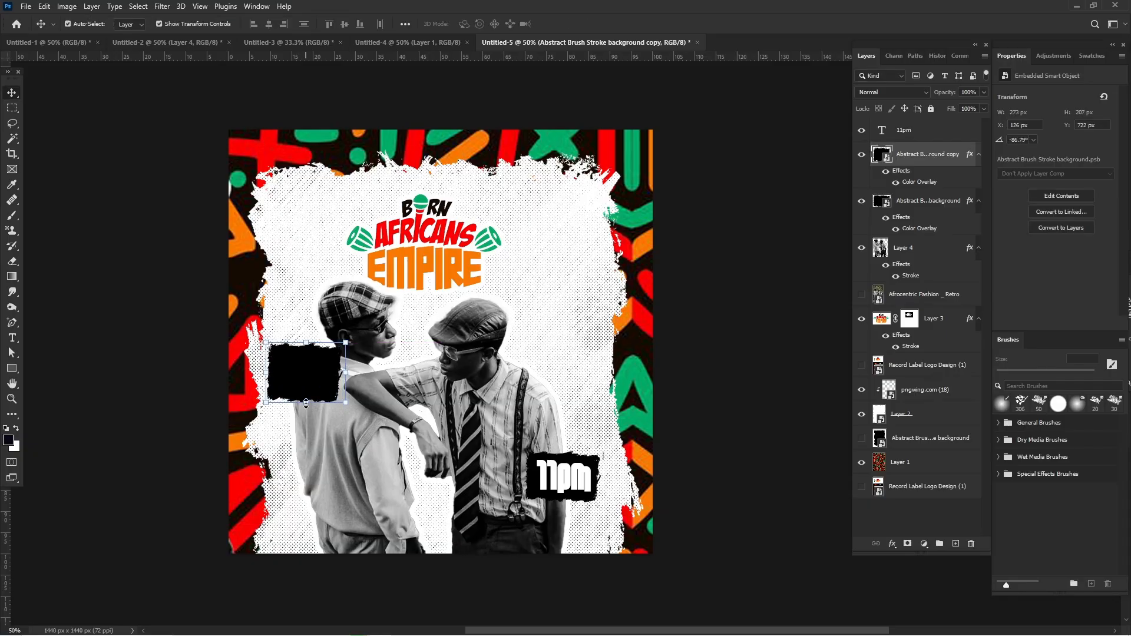
# - Add the centred two-line text "25th Dec," and "2025" over the black brush patch beside the left-hand man's shoulder
pyautogui.click(20, 342)
pyautogui.click(59, 349)
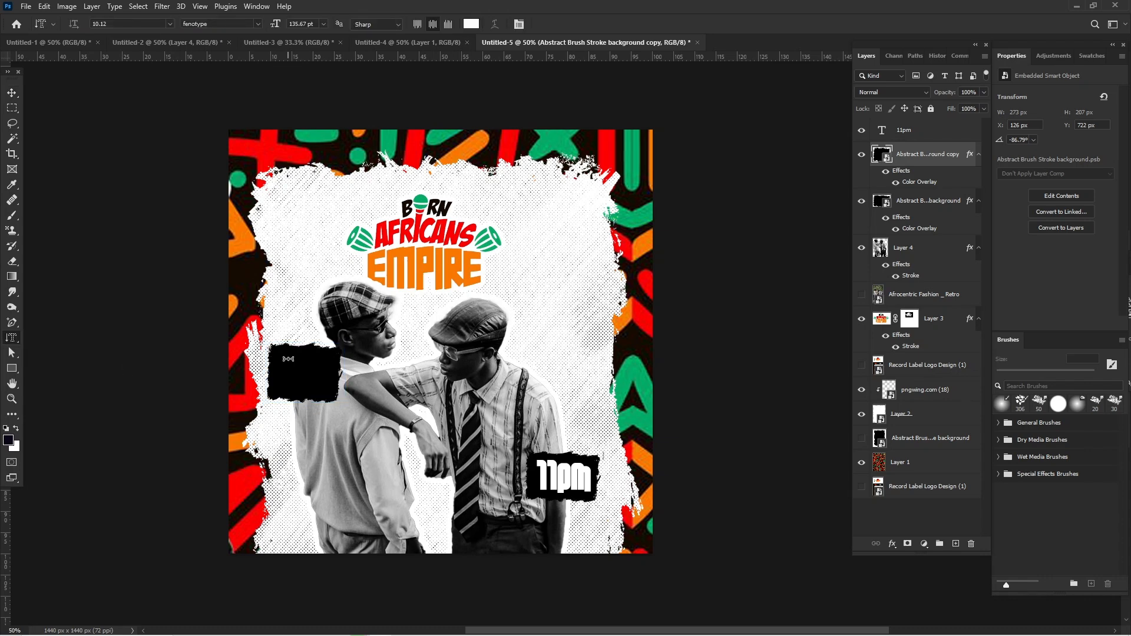
pyautogui.click(18, 342)
pyautogui.click(53, 337)
pyautogui.click(288, 370)
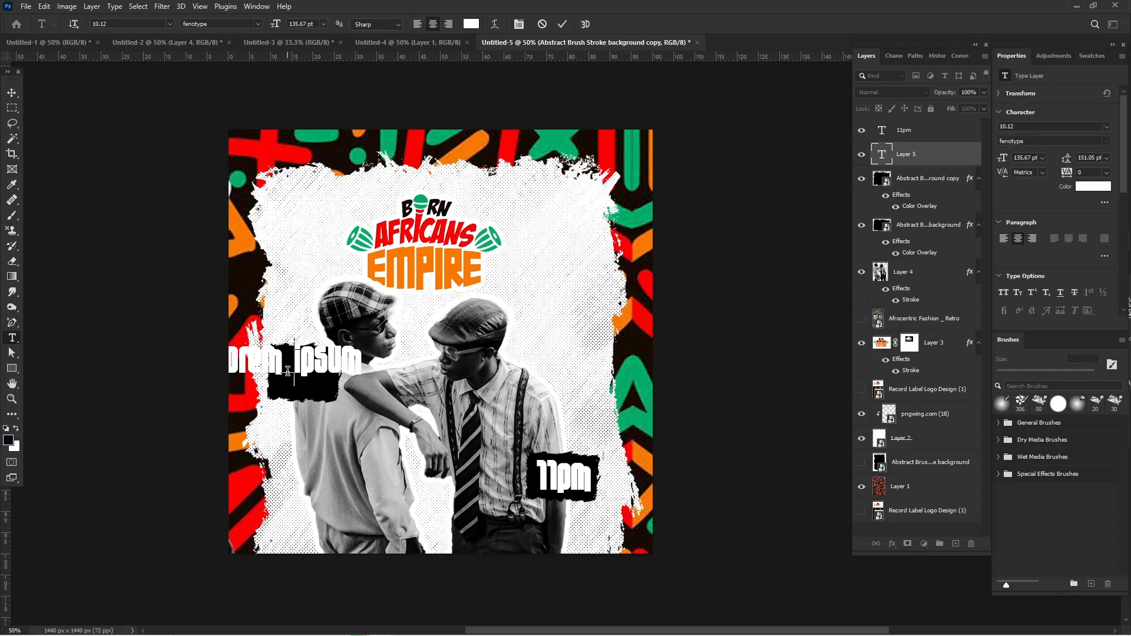
pyautogui.write('25th  ')
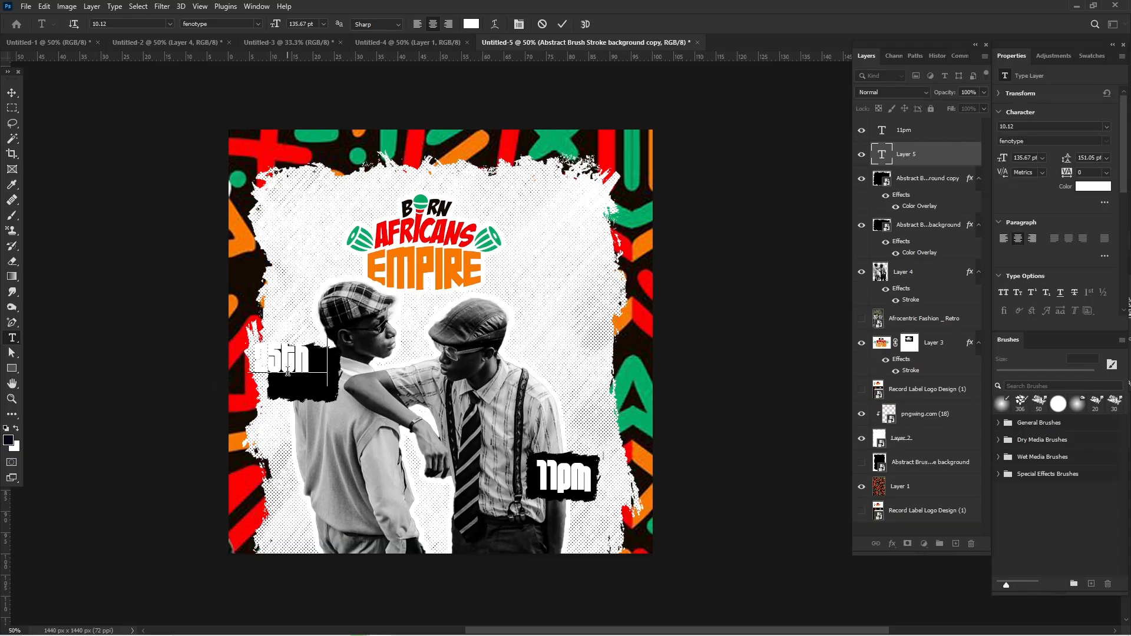
pyautogui.write('Dec')
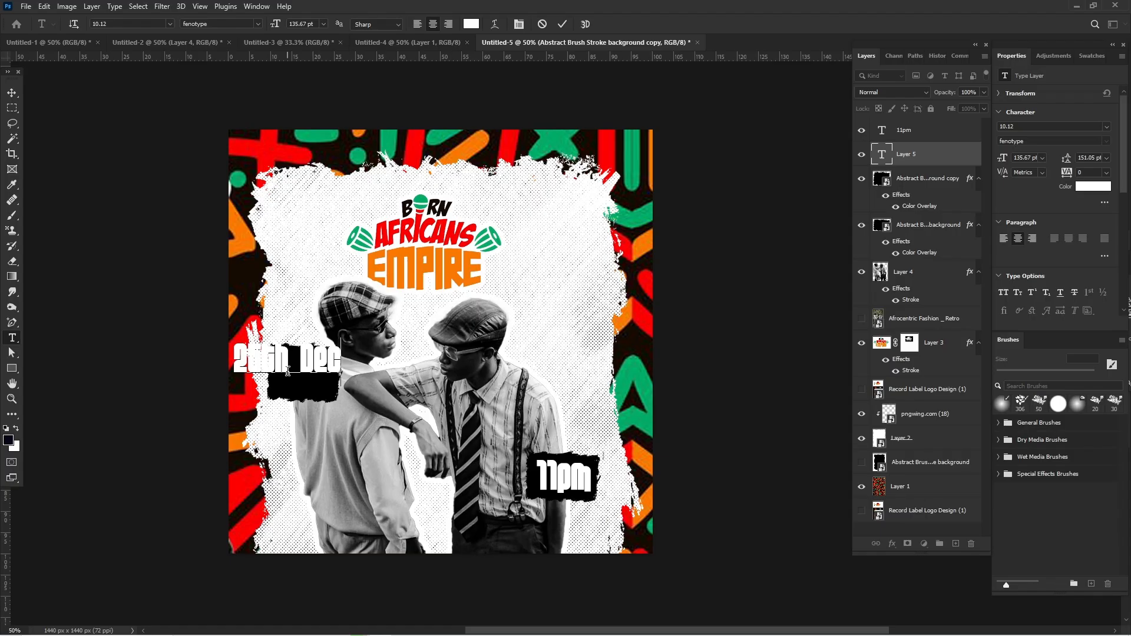
pyautogui.write('.')
pyautogui.press('Return')
pyautogui.write('2025')
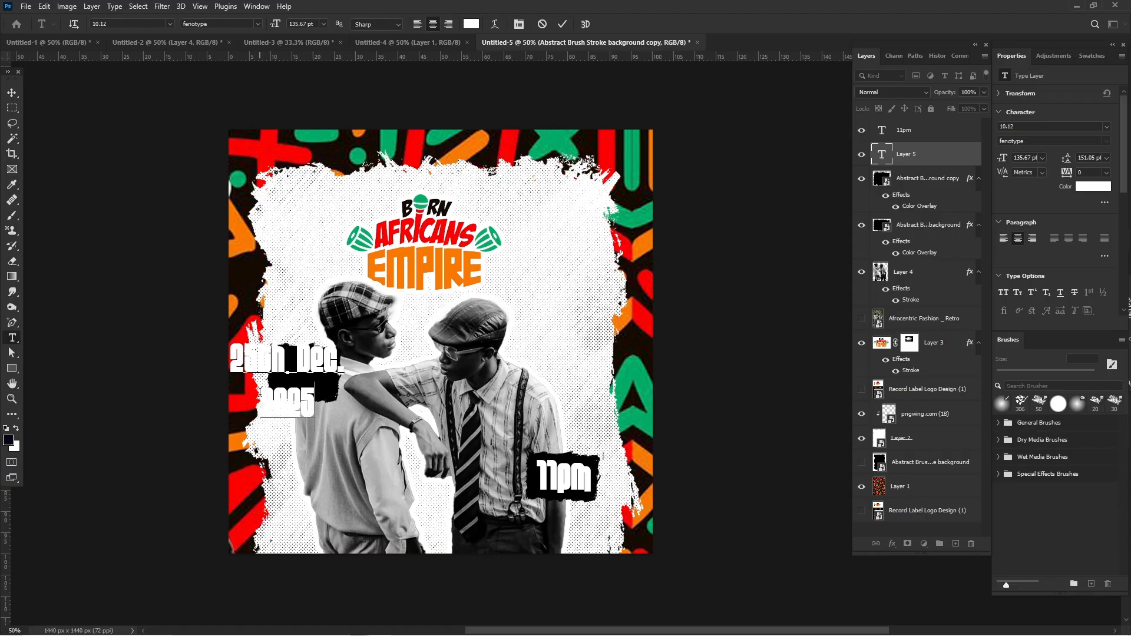
# - Enlarge the 2025 line to the width of the date line above and set the whole text's leading to 231 pt
pyautogui.moveTo(261, 392); pyautogui.dragTo(316, 393)
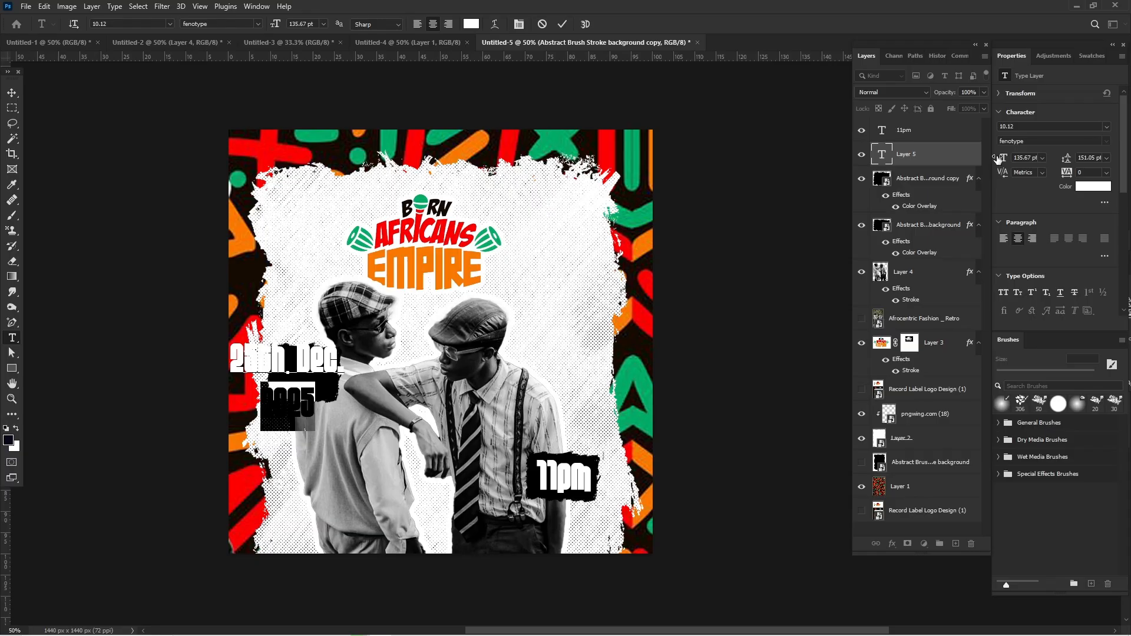
pyautogui.click(1021, 158)
pyautogui.moveTo(1022, 159); pyautogui.dragTo(1087, 157)
pyautogui.hotkey('ctrl', 'a')
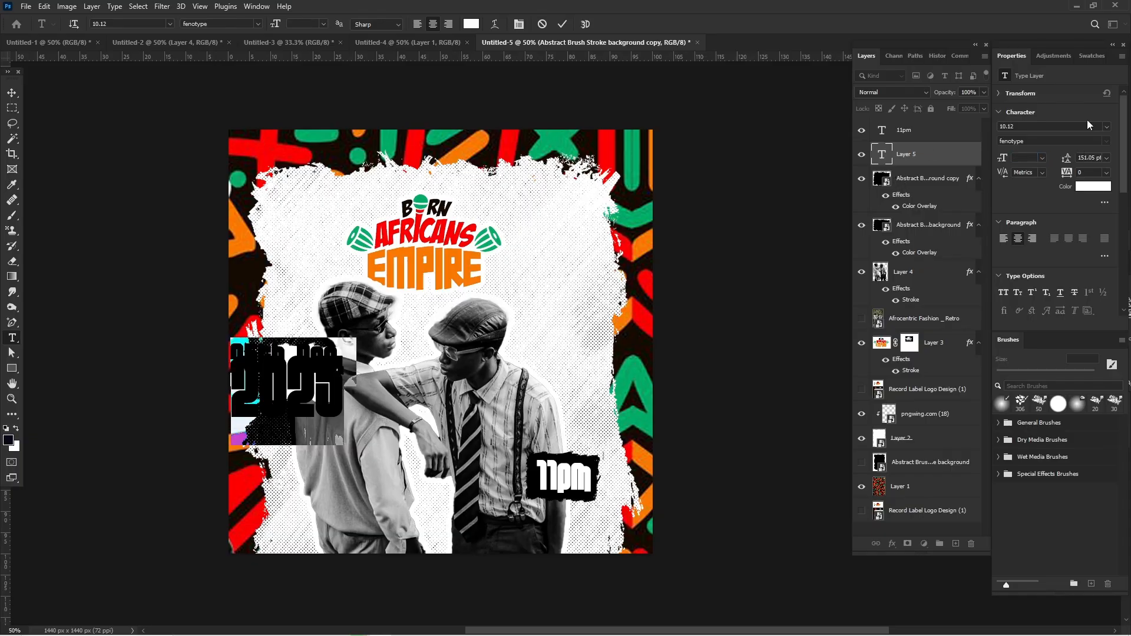
pyautogui.moveTo(1066, 158); pyautogui.dragTo(1116, 166)
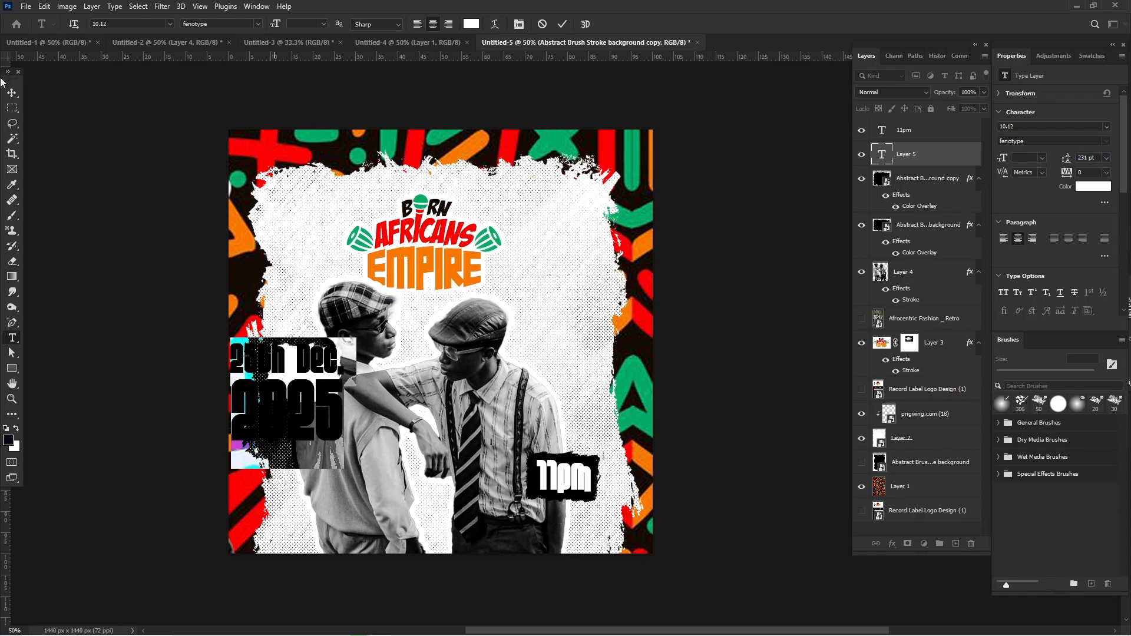
# - Scale the date text down to about 39.5%, centre it on the left-hand black brush patch, and deselect it
pyautogui.click(13, 108)
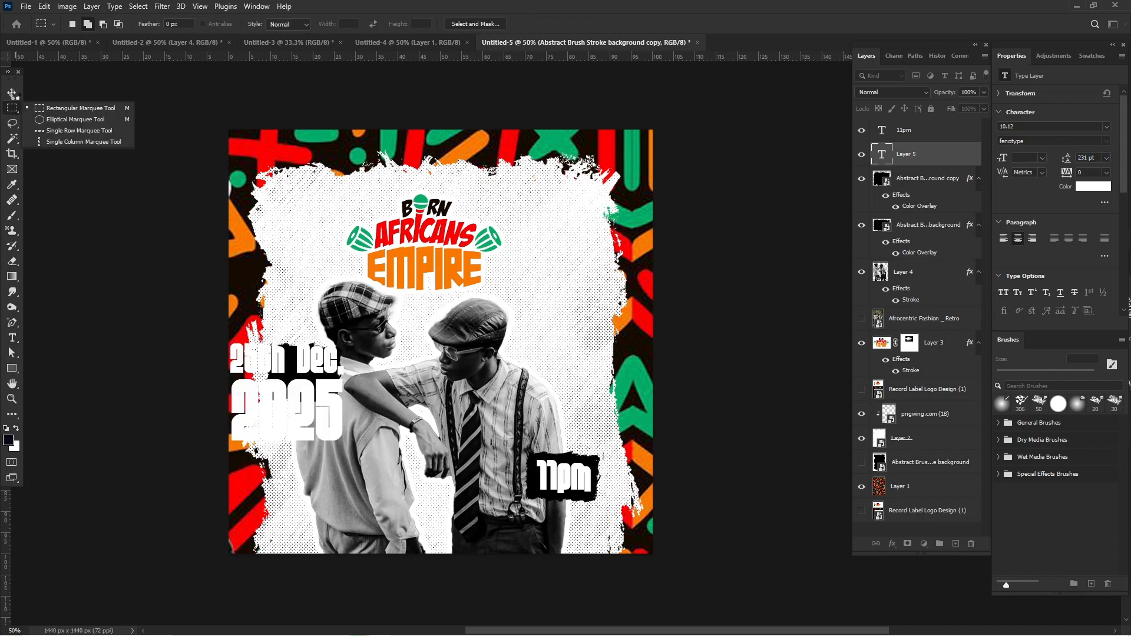
pyautogui.click(13, 94)
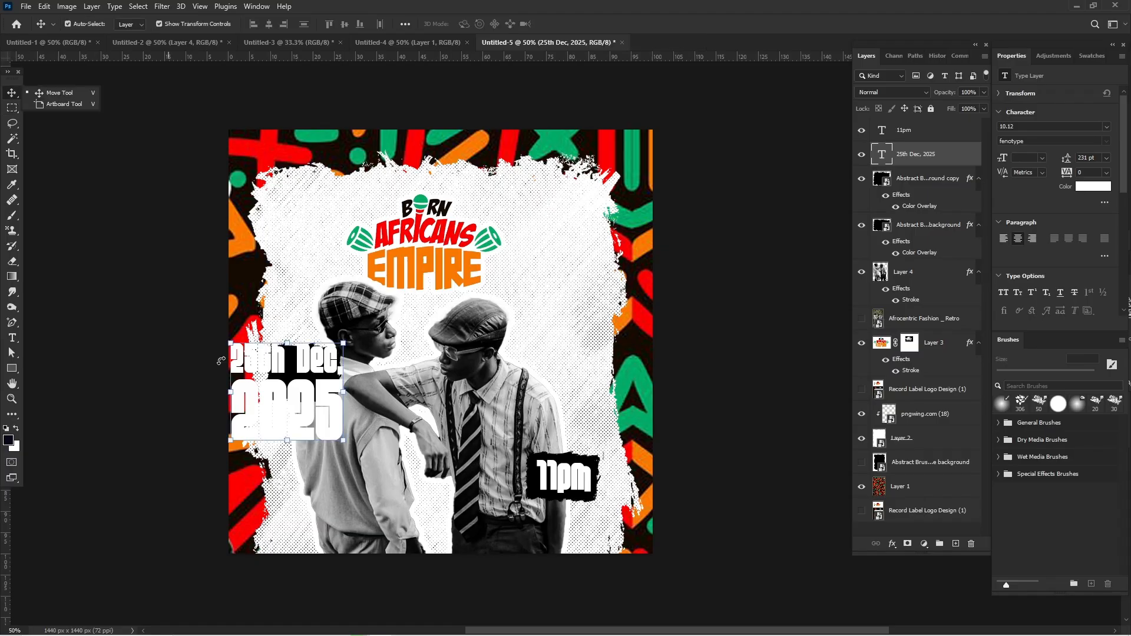
pyautogui.click(230, 390)
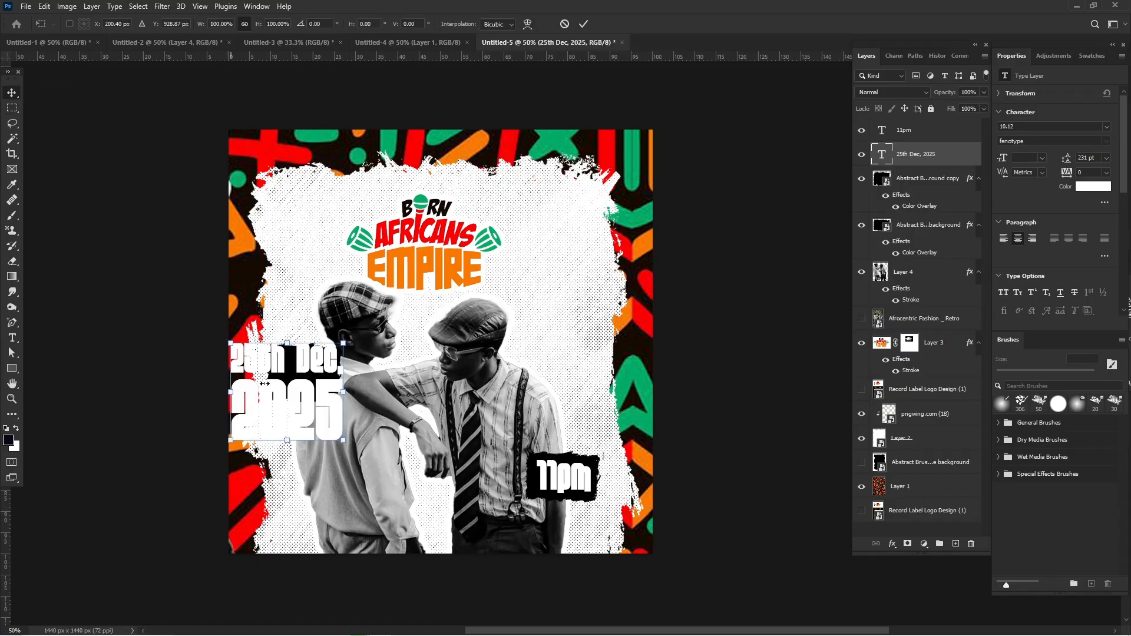
pyautogui.moveTo(264, 383); pyautogui.dragTo(308, 375)
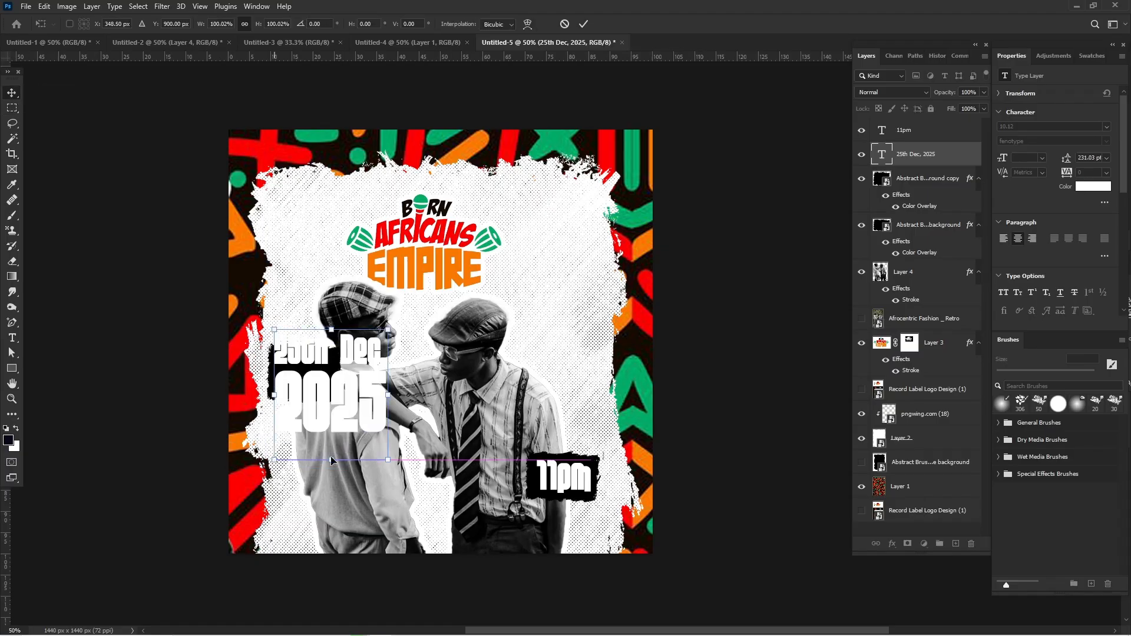
pyautogui.moveTo(331, 457); pyautogui.dragTo(307, 386)
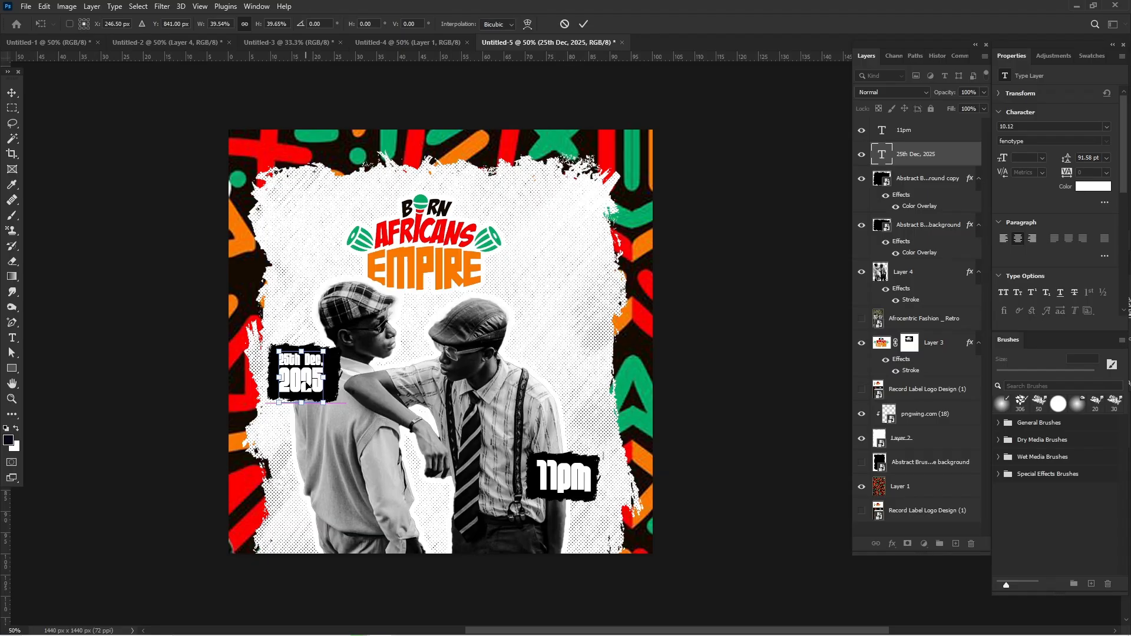
pyautogui.press('Return')
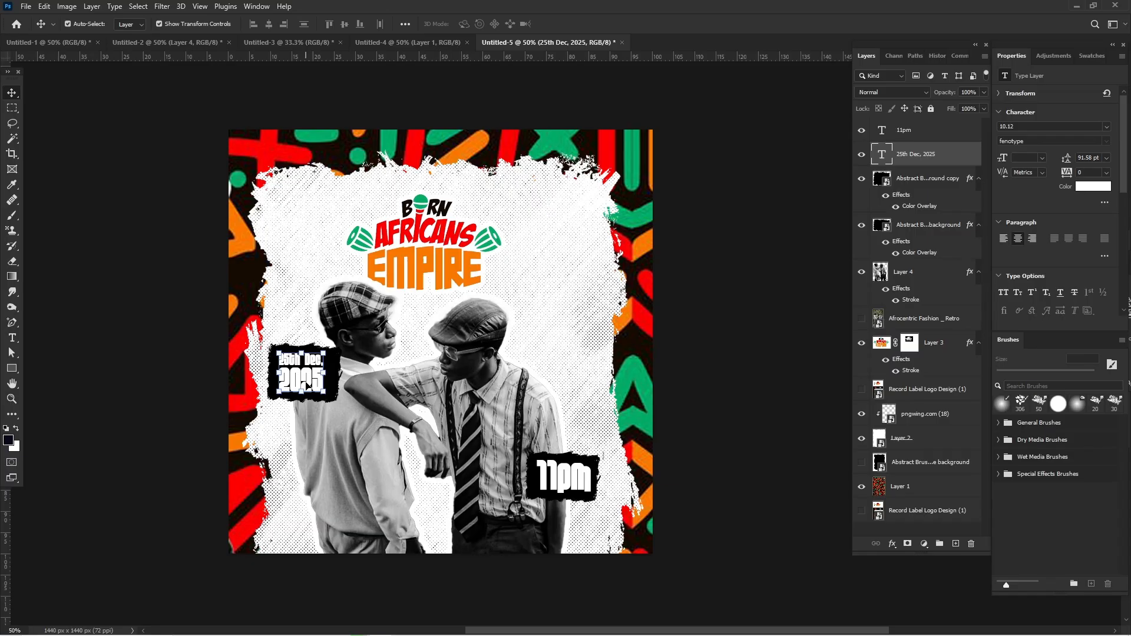
pyautogui.click(306, 386)
pyautogui.click(160, 382)
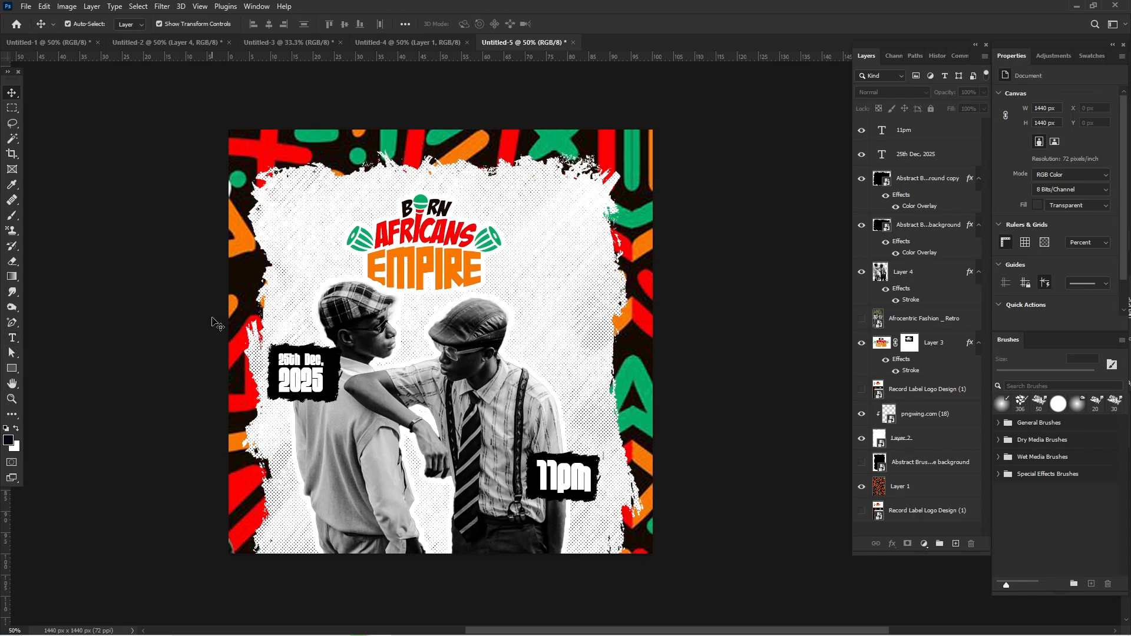
# - Add the centred two-line text "old school" over the two men and set it in all caps
pyautogui.click(13, 337)
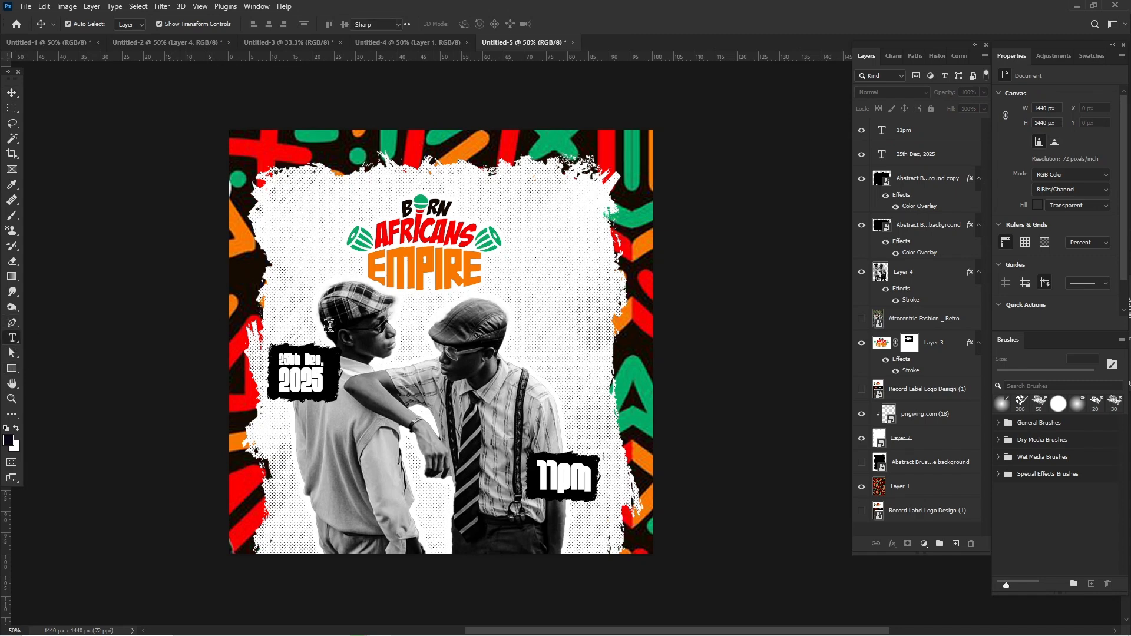
pyautogui.click(403, 357)
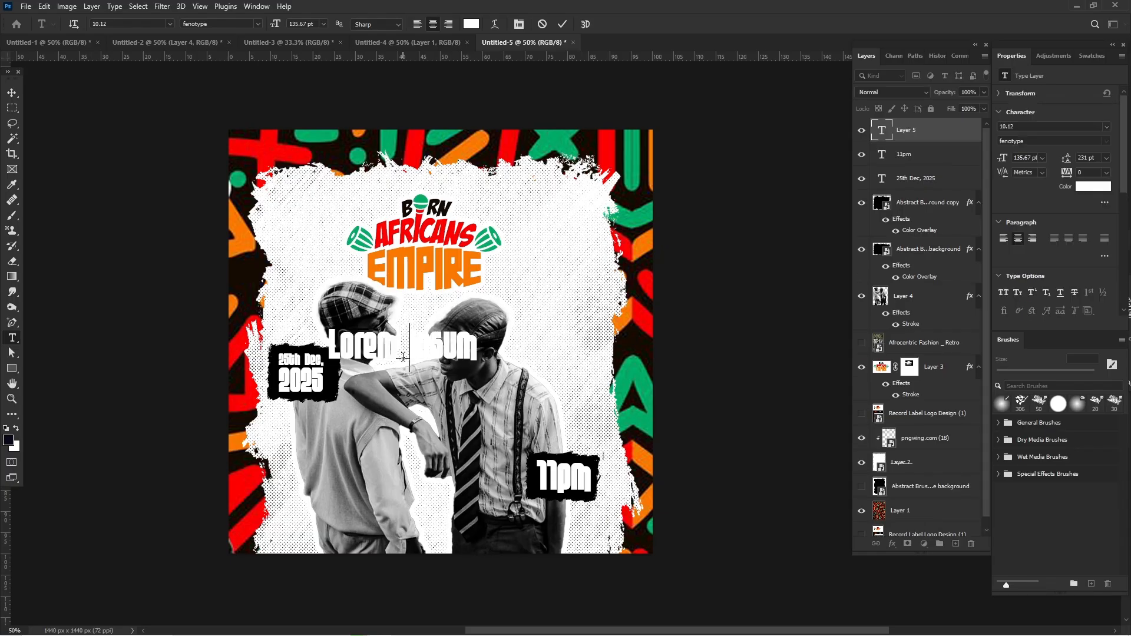
pyautogui.write('owSchoo')
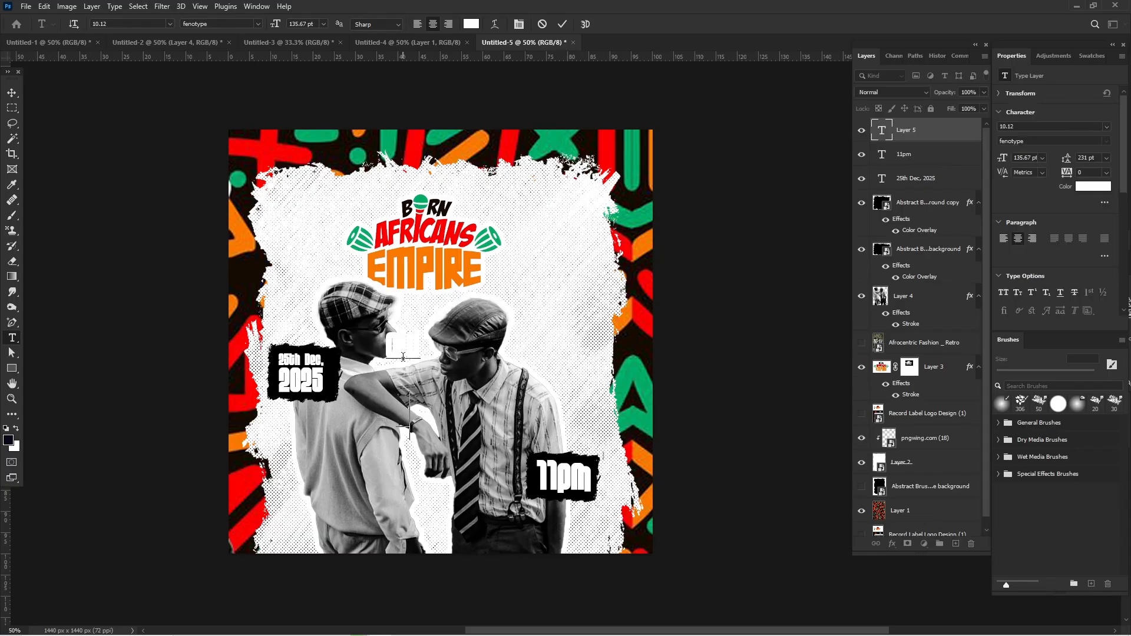
pyautogui.write('l')
pyautogui.hotkey('ctrl', 'Return')
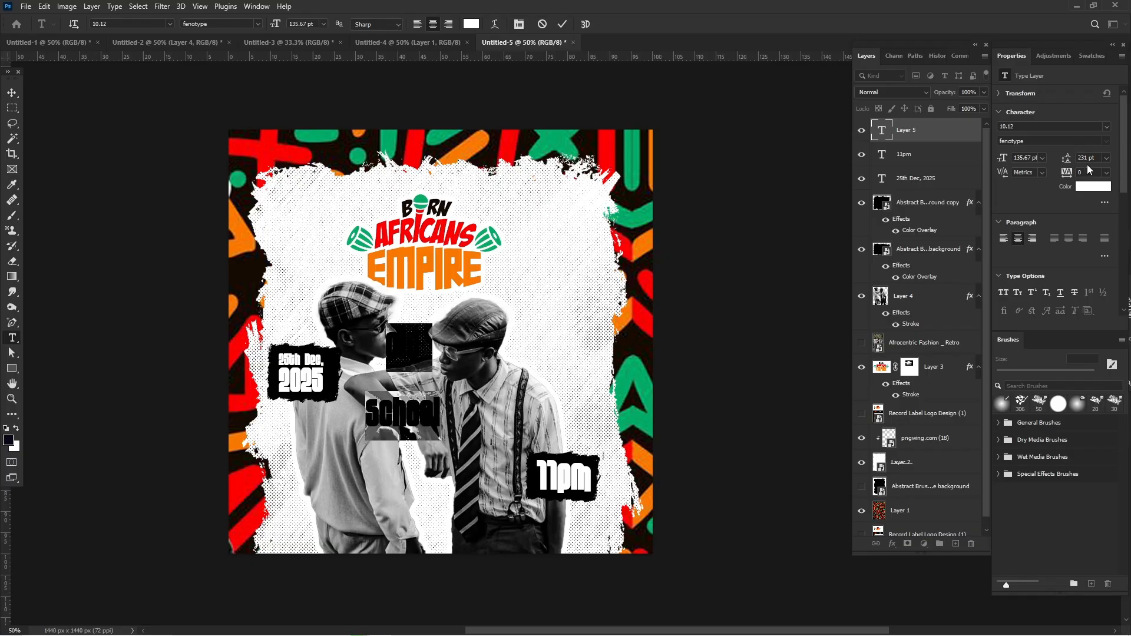
pyautogui.click(1003, 294)
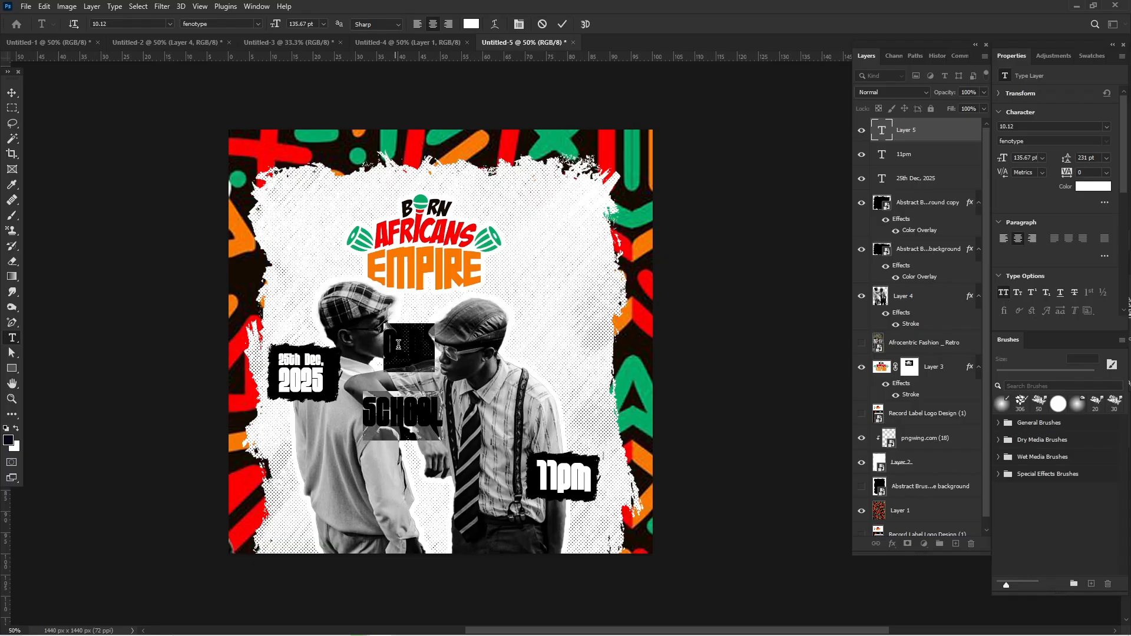
# - Format the old school text with OLD at 274 pt, a leading of 125 pt and a dark red colour
pyautogui.click(428, 344)
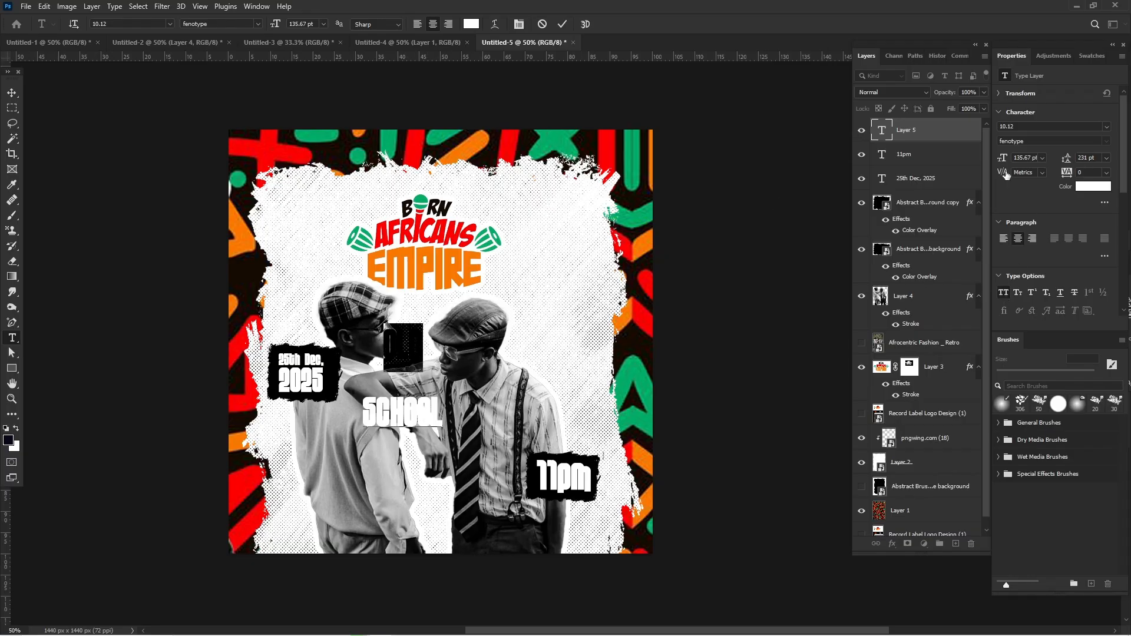
pyautogui.moveTo(1002, 158); pyautogui.dragTo(1085, 156)
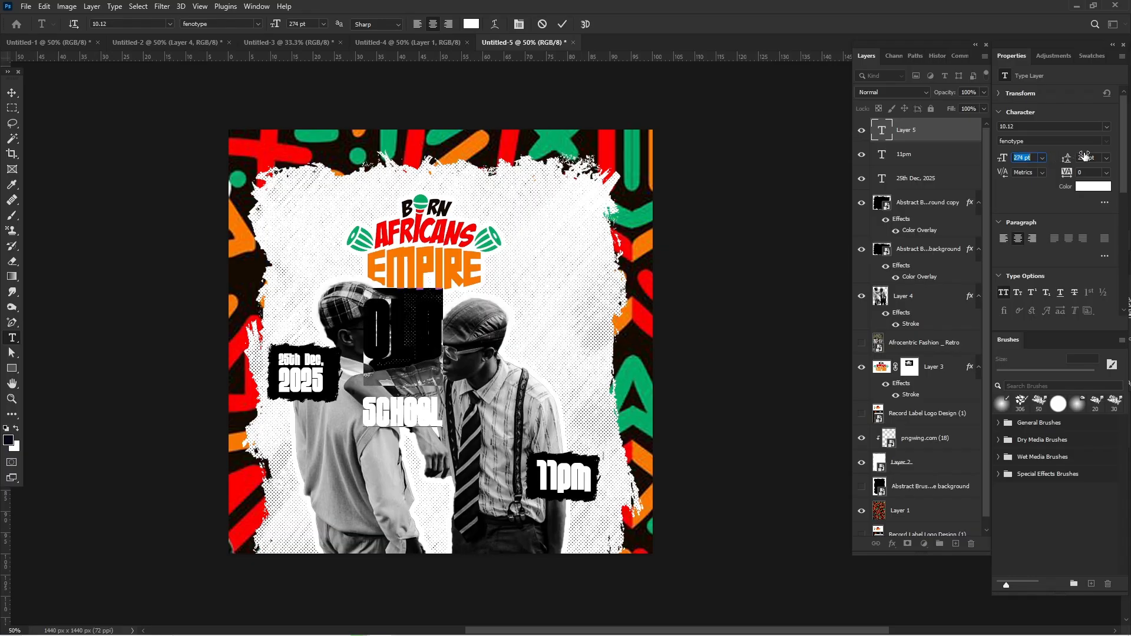
pyautogui.hotkey('ctrl', 'a')
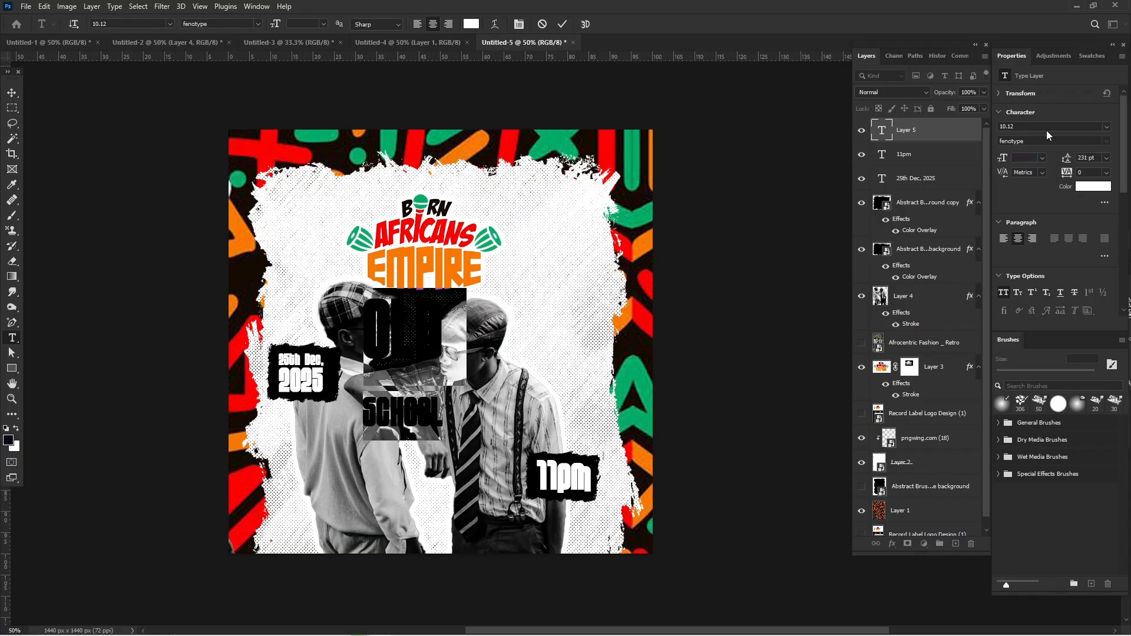
pyautogui.moveTo(1069, 160); pyautogui.dragTo(1008, 178)
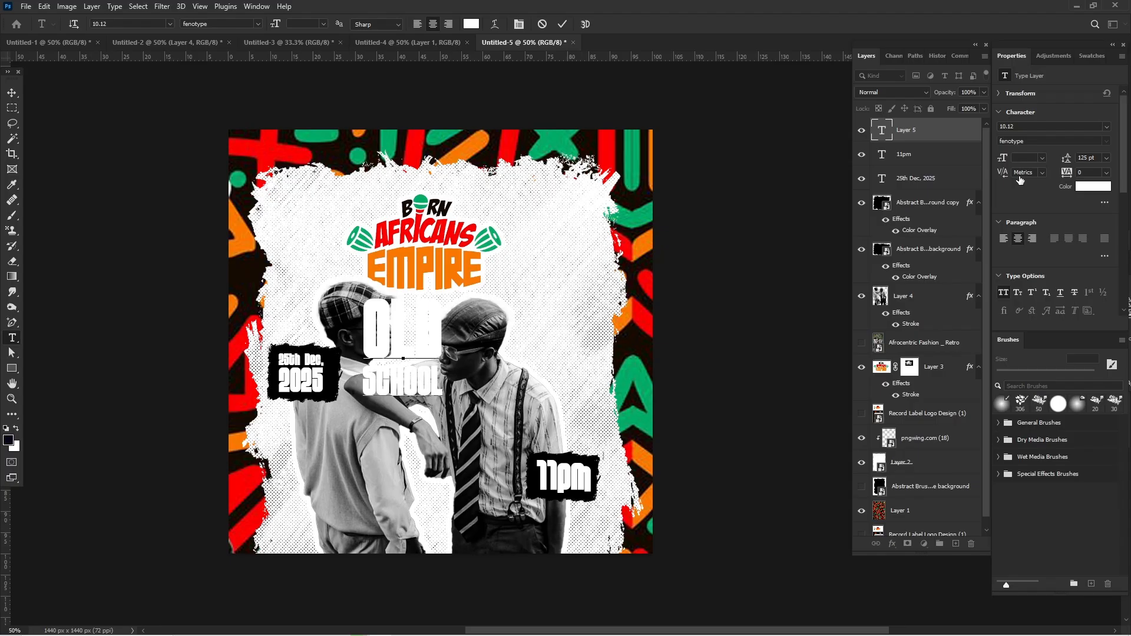
pyautogui.click(1093, 186)
pyautogui.click(820, 371)
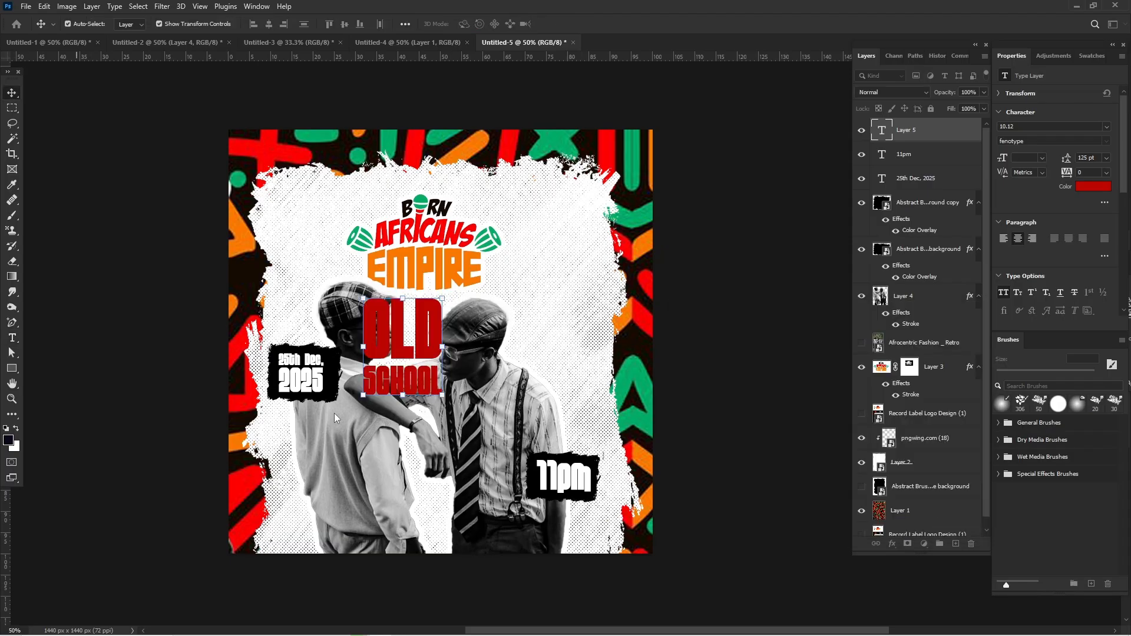
# - Enlarge the OLD SCHOOL text to about 252% and move its layer below the logo layer, behind the two men
pyautogui.moveTo(402, 396); pyautogui.dragTo(405, 505)
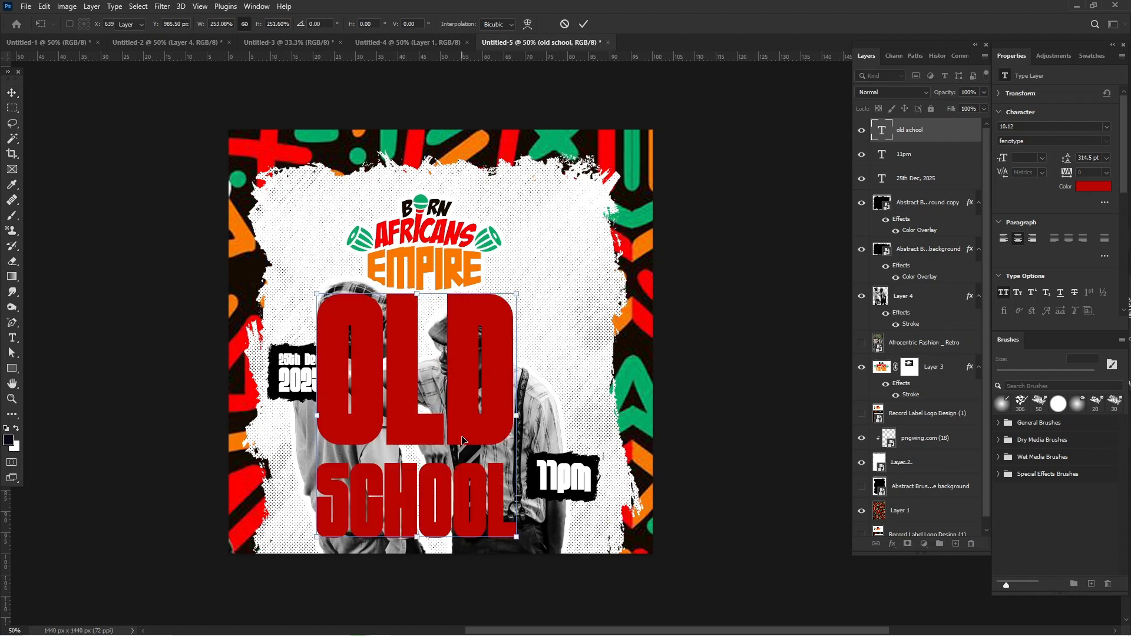
pyautogui.press('Return')
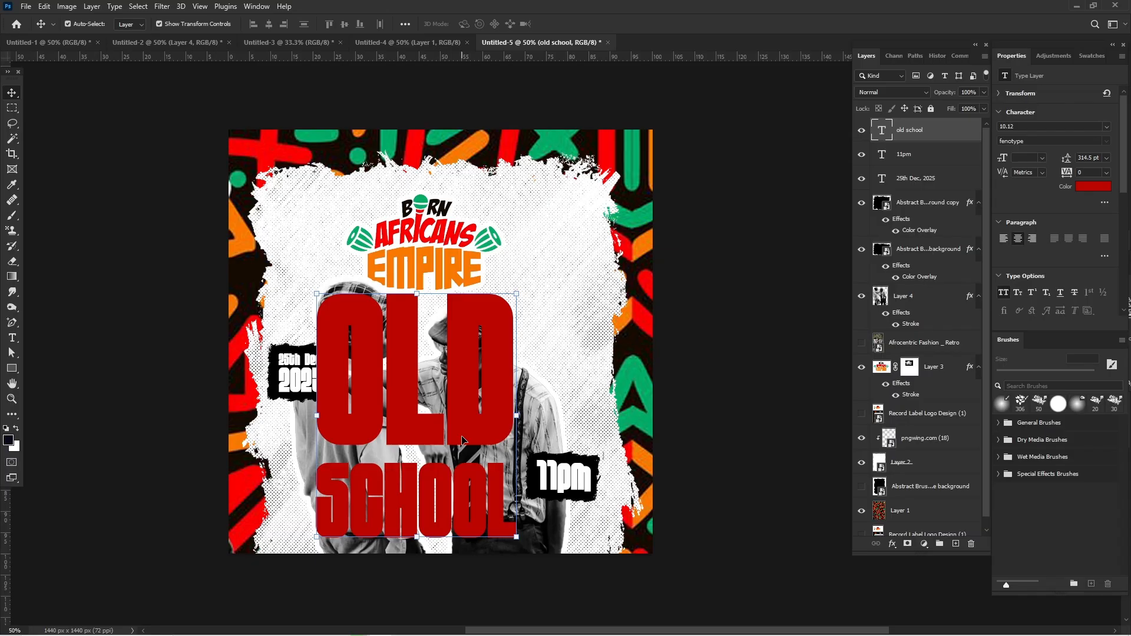
pyautogui.moveTo(910, 130); pyautogui.dragTo(910, 354)
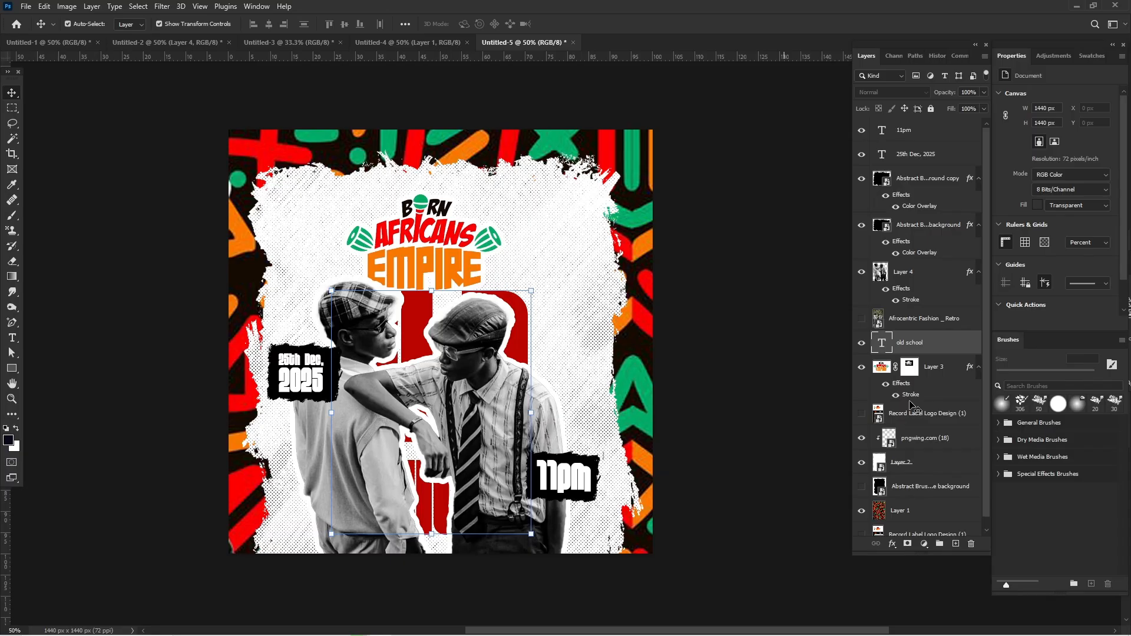
pyautogui.moveTo(912, 406); pyautogui.dragTo(912, 406)
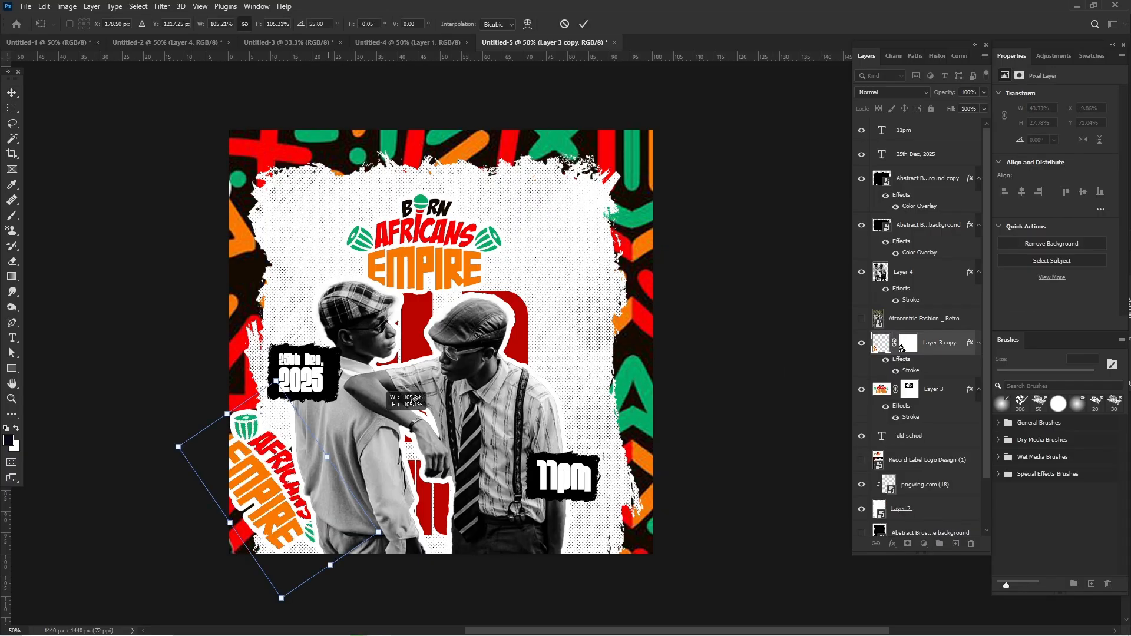
# - Duplicate the logo, rotate the copy about 55.75°, scale it to about 186.5%, and place it over the flyer's lower-left corner
pyautogui.moveTo(277, 492); pyautogui.dragTo(414, 399)
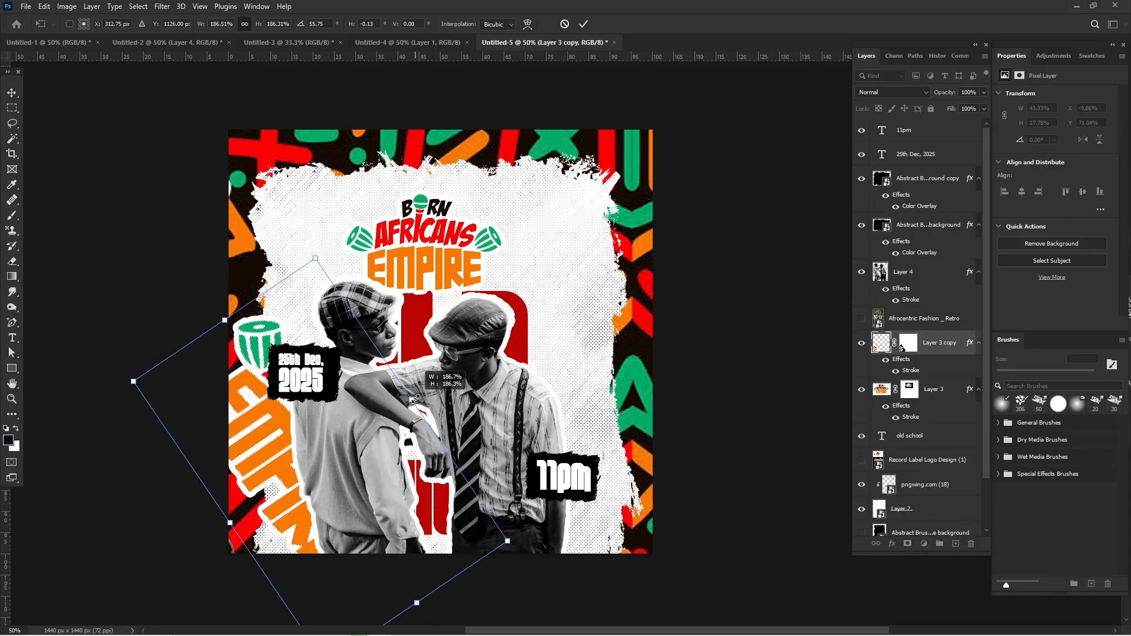
pyautogui.moveTo(227, 502); pyautogui.dragTo(220, 519)
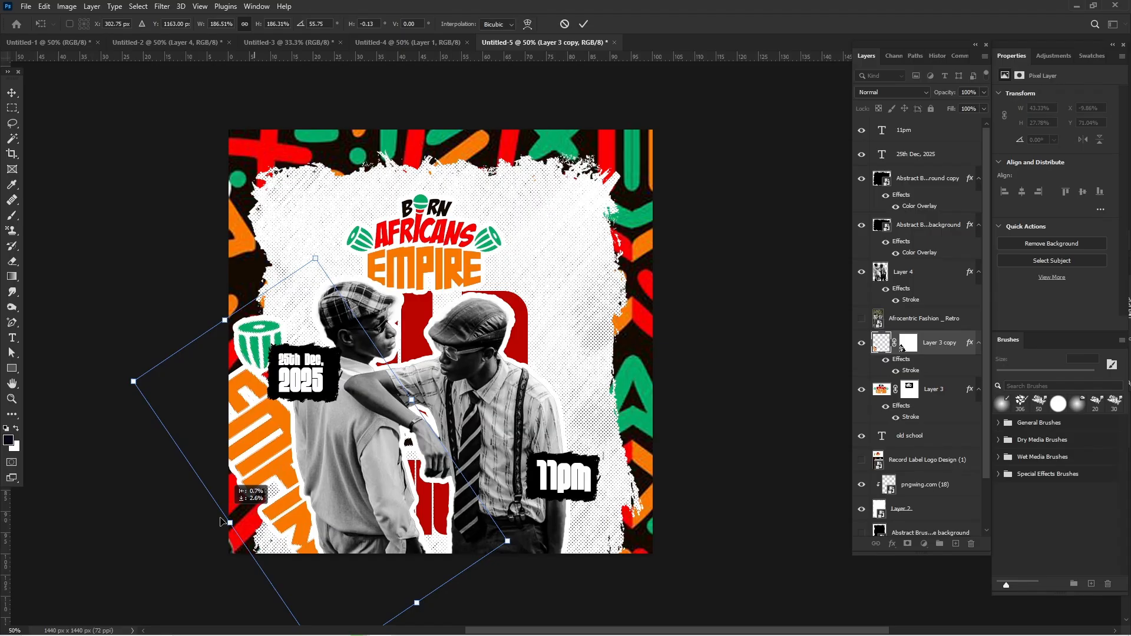
pyautogui.moveTo(222, 522); pyautogui.dragTo(188, 563)
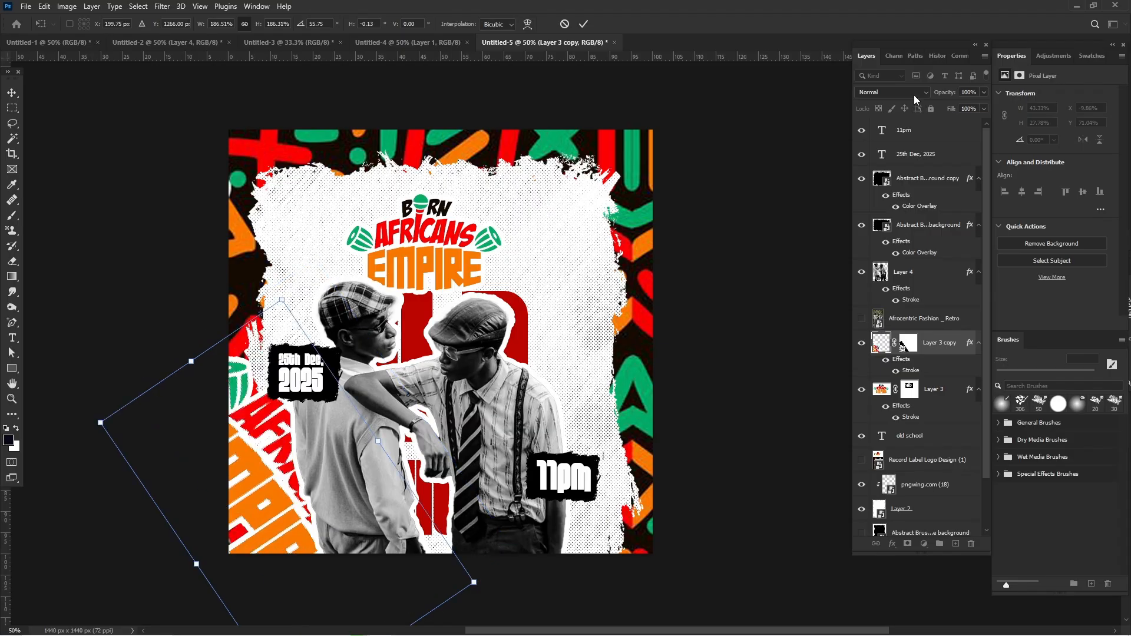
# - Lower the tilted logo copy's opacity to 56% and move its layer directly above Layer 2, clipped to the white brush shape
pyautogui.moveTo(937, 92); pyautogui.dragTo(924, 96)
pyautogui.moveTo(925, 98); pyautogui.dragTo(924, 100)
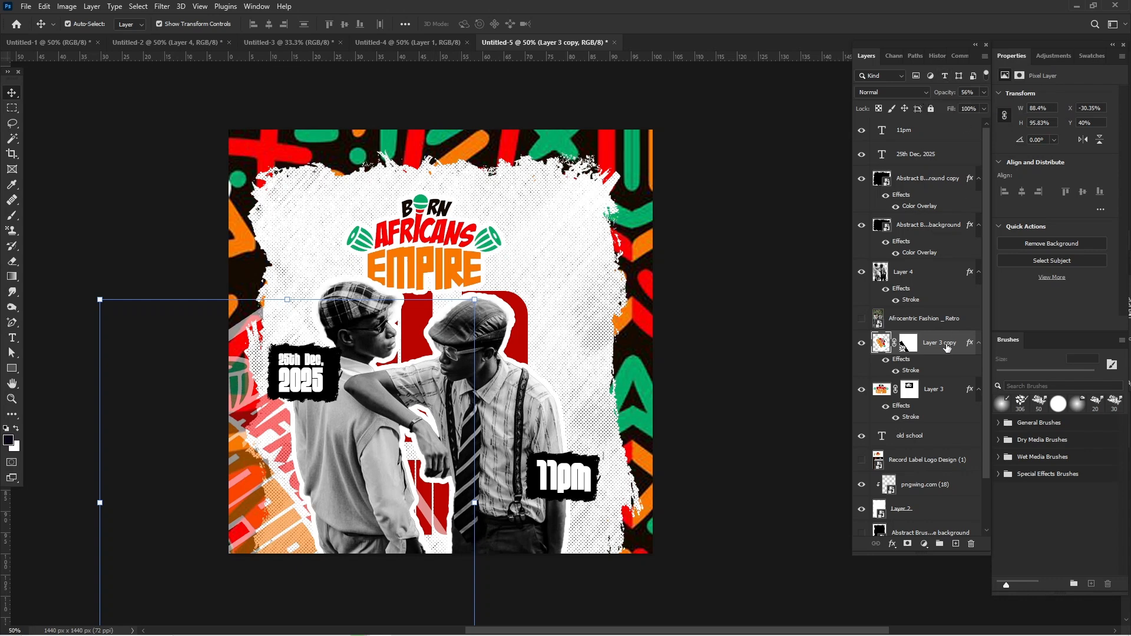
pyautogui.moveTo(947, 349); pyautogui.dragTo(944, 474)
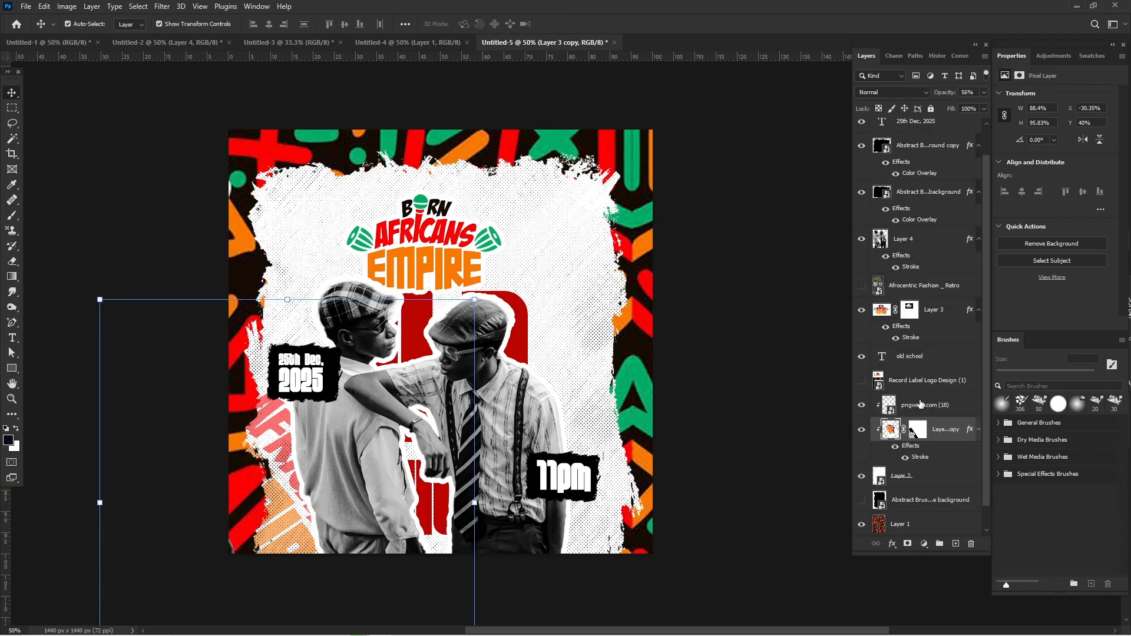
# - Lower the tilted logo copy's opacity to 16%
pyautogui.rightClick(941, 436)
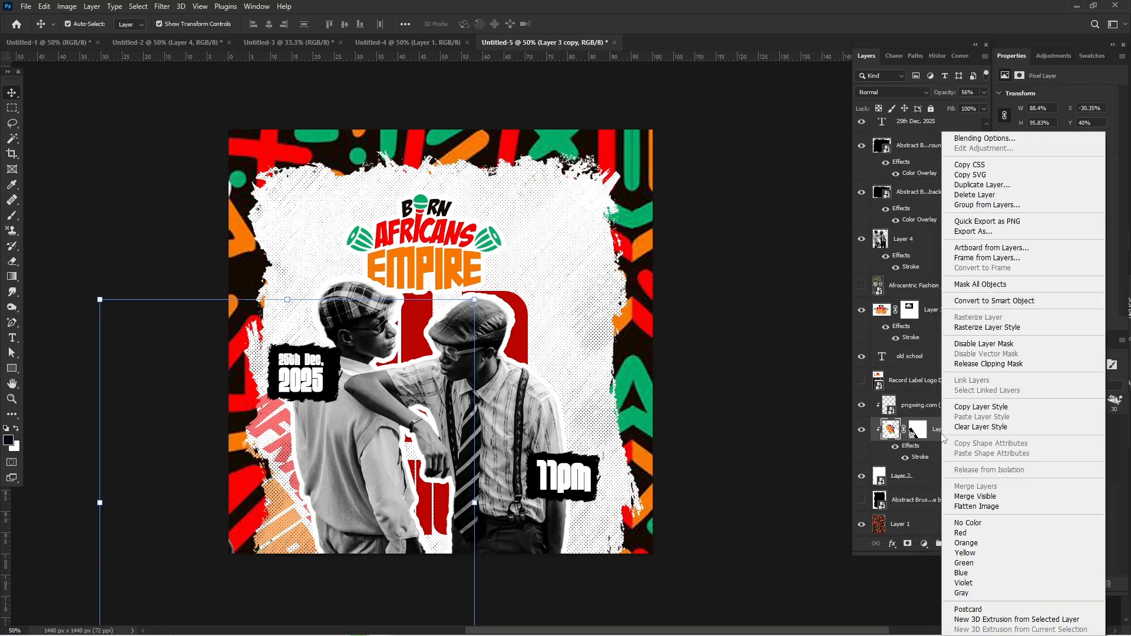
pyautogui.click(810, 446)
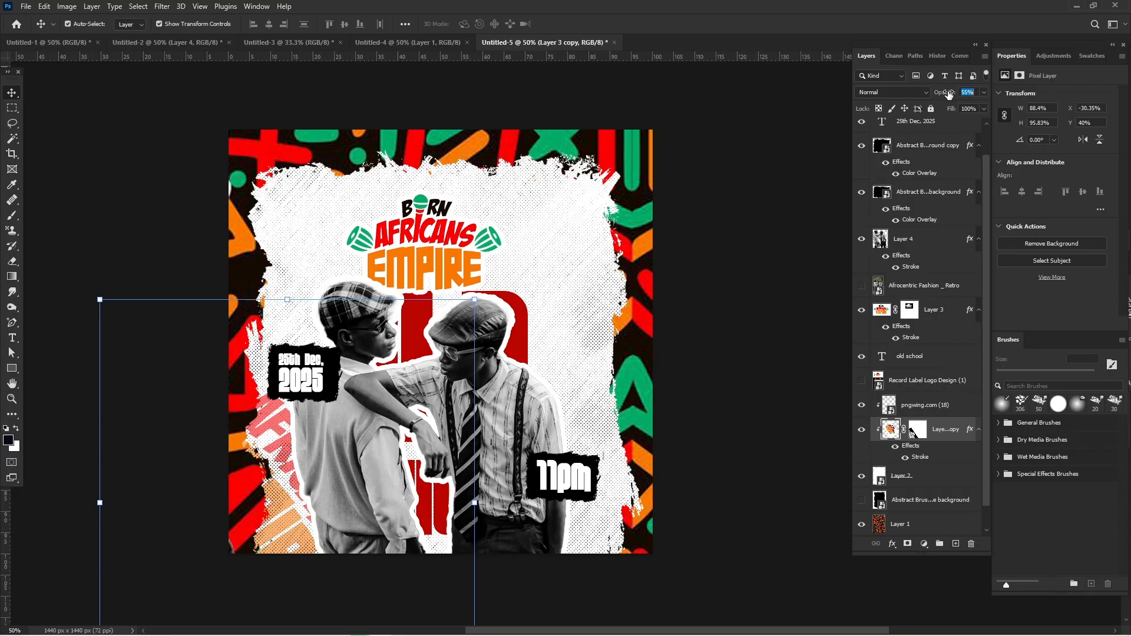
pyautogui.moveTo(942, 94); pyautogui.dragTo(925, 95)
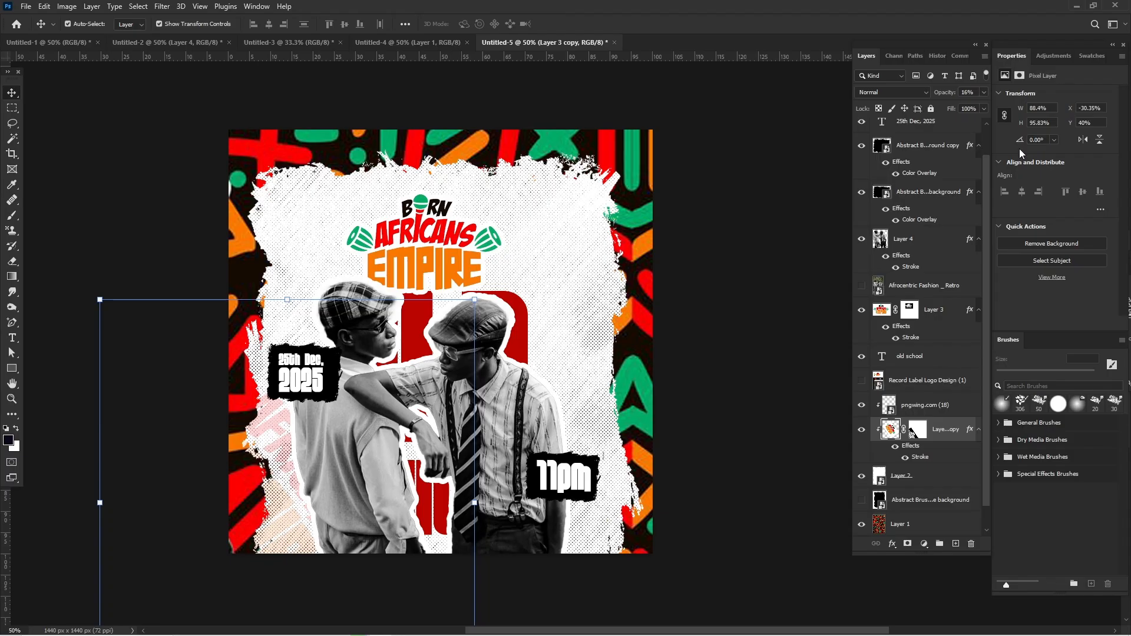
# - Duplicate the faded tilted logo and clip the duplicate to the white brush shape
pyautogui.hotkey('ctrl', 'j')
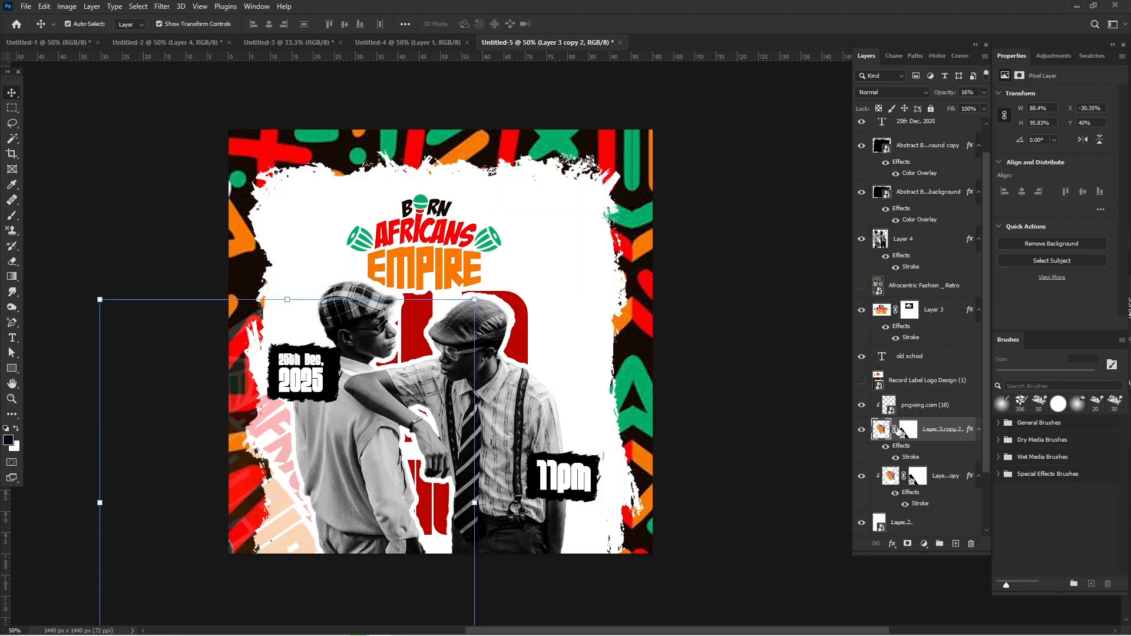
pyautogui.rightClick(936, 443)
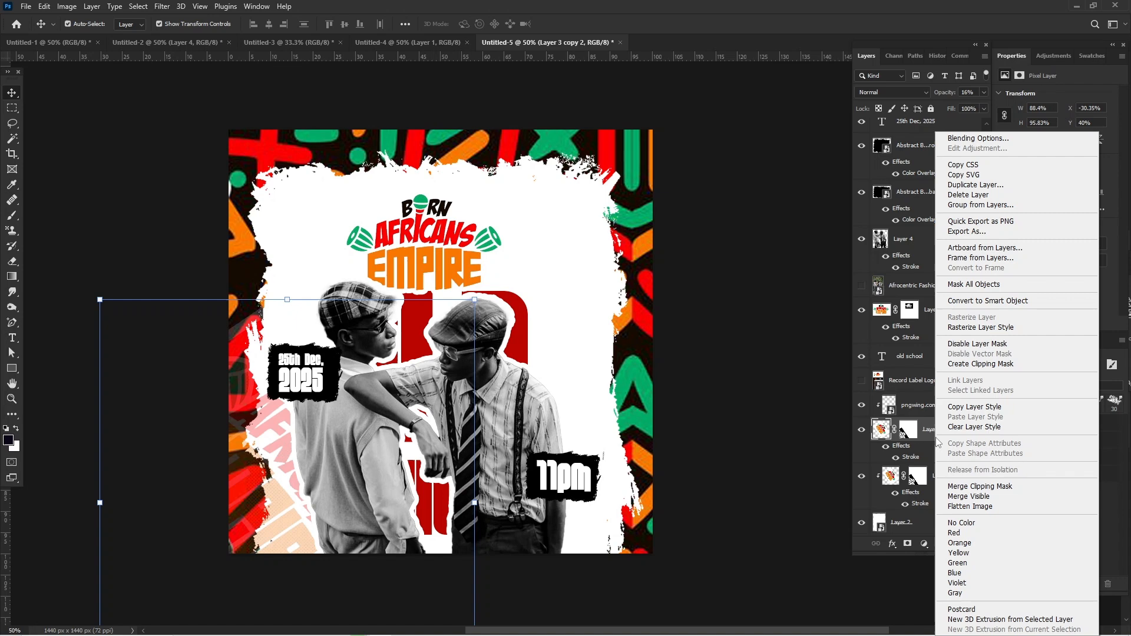
pyautogui.click(980, 363)
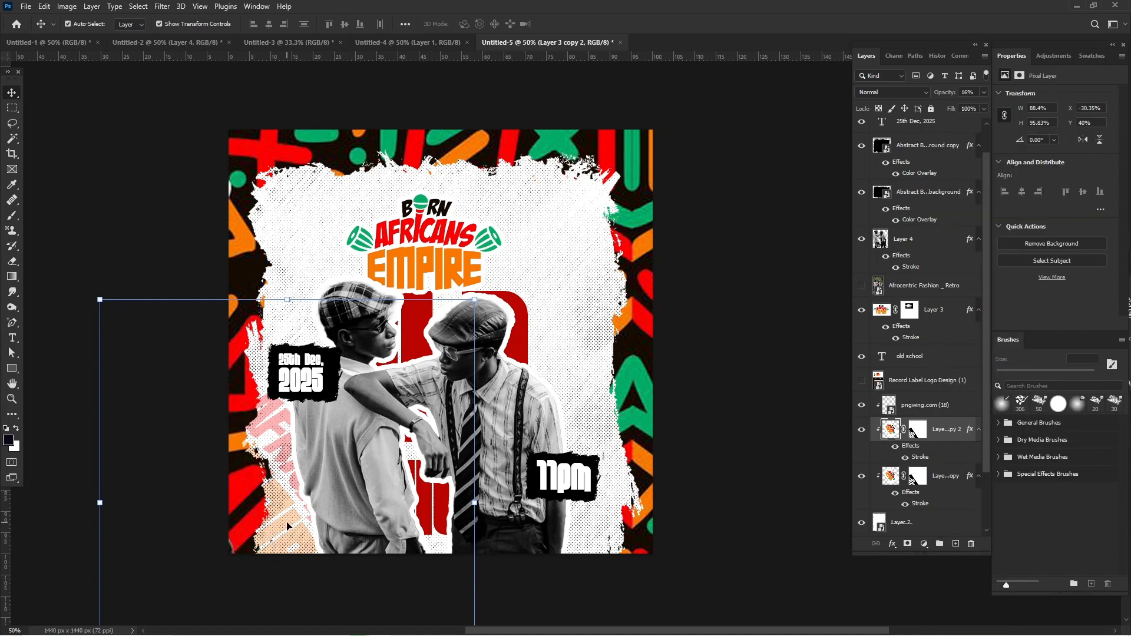
# - Place the second faded logo copy over the flyer's lower-right area and rotate it to about -108.6°
pyautogui.moveTo(289, 525); pyautogui.dragTo(443, 502)
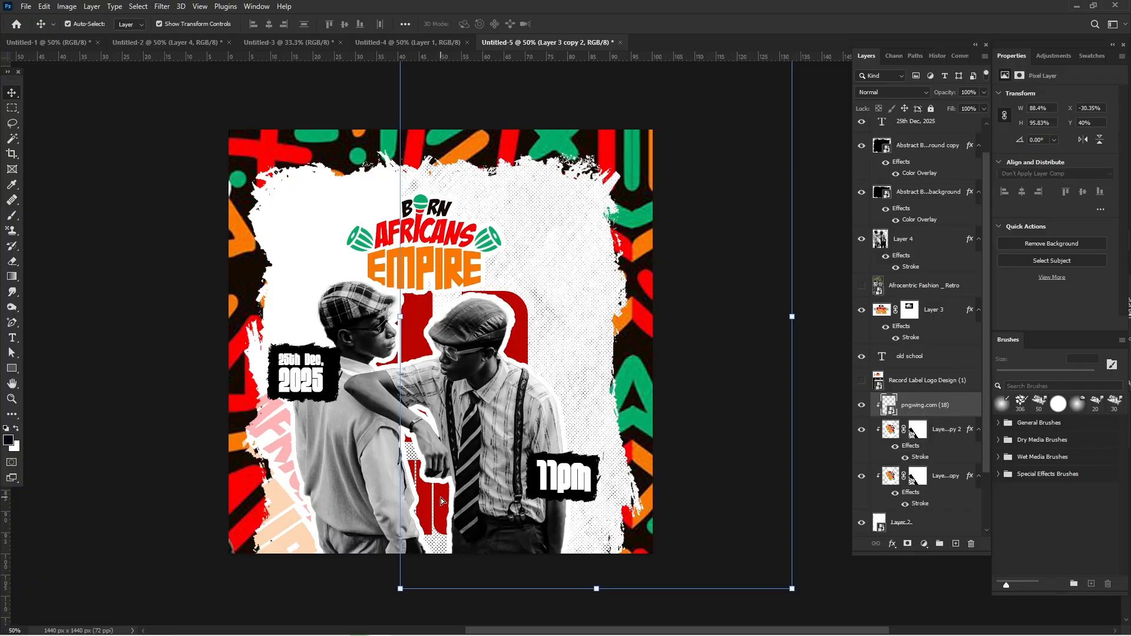
pyautogui.click(277, 508)
pyautogui.moveTo(273, 502); pyautogui.dragTo(543, 448)
pyautogui.moveTo(558, 254); pyautogui.dragTo(525, 369)
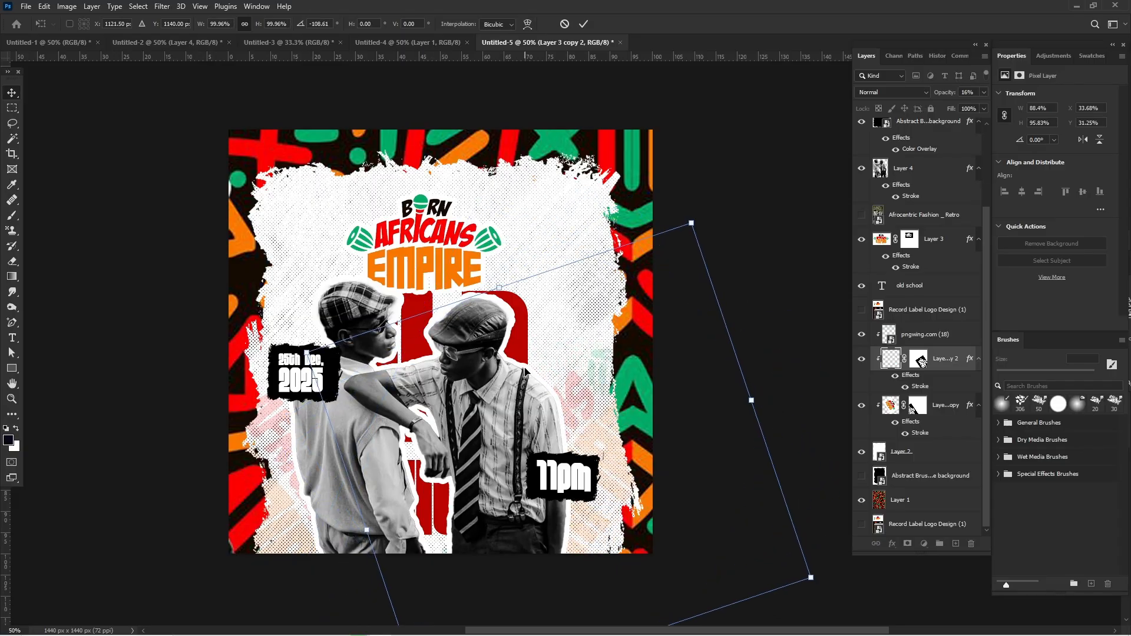
# - Shift the second faded logo copy horizontally toward the flyer's right edge, to an X position of about 1491.5 px
pyautogui.hotkey('shift', 'Right')
pyautogui.hotkey('shift', 'Right')
pyautogui.hotkey('shift', 'Right')
pyautogui.hotkey('shift', 'Right')
pyautogui.hotkey('shift', 'Right')
pyautogui.hotkey('shift', 'Right')
pyautogui.hotkey('shift', 'Right')
pyautogui.hotkey('shift', 'Right')
pyautogui.hotkey('shift', 'Right')
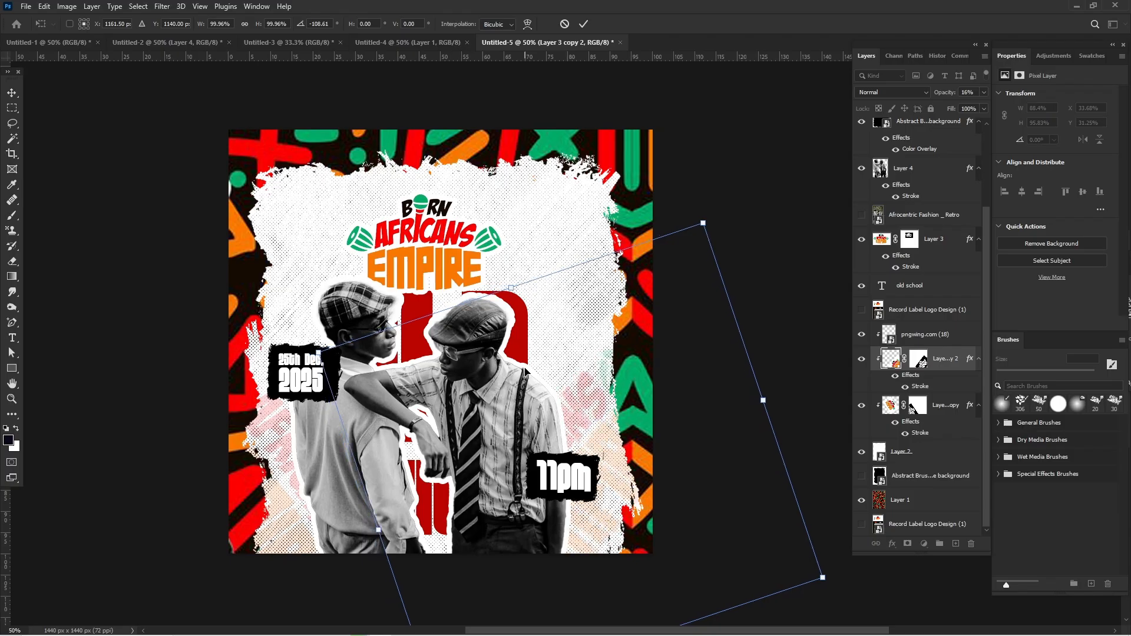
pyautogui.hotkey('shift', 'Right')
pyautogui.hotkey('shift', 'Right')
pyautogui.hotkey('shift', 'Right')
pyautogui.hotkey('shift', 'Right')
pyautogui.hotkey('shift', 'Right')
pyautogui.hotkey('shift', 'Right')
pyautogui.hotkey('shift', 'Right')
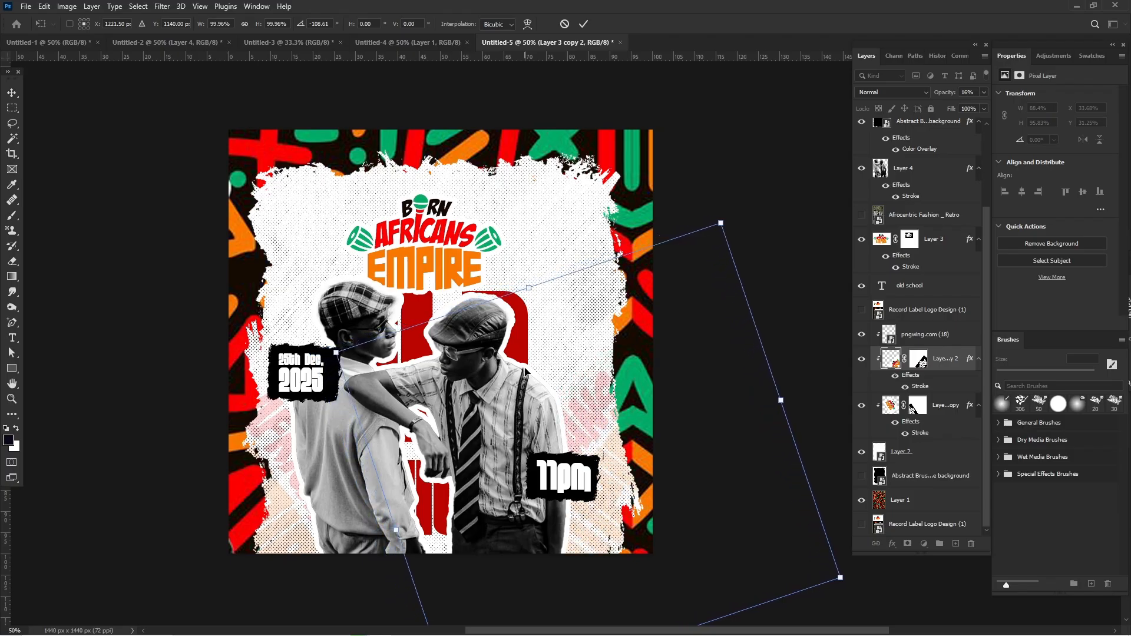
pyautogui.hotkey('shift', 'Right')
pyautogui.hotkey('shift', 'Right')
pyautogui.hotkey('shift', 'Right')
pyautogui.hotkey('shift', 'Right')
pyautogui.hotkey('shift', 'Right')
pyautogui.hotkey('shift', 'Right')
pyautogui.hotkey('shift', 'Right')
pyautogui.hotkey('shift', 'Right')
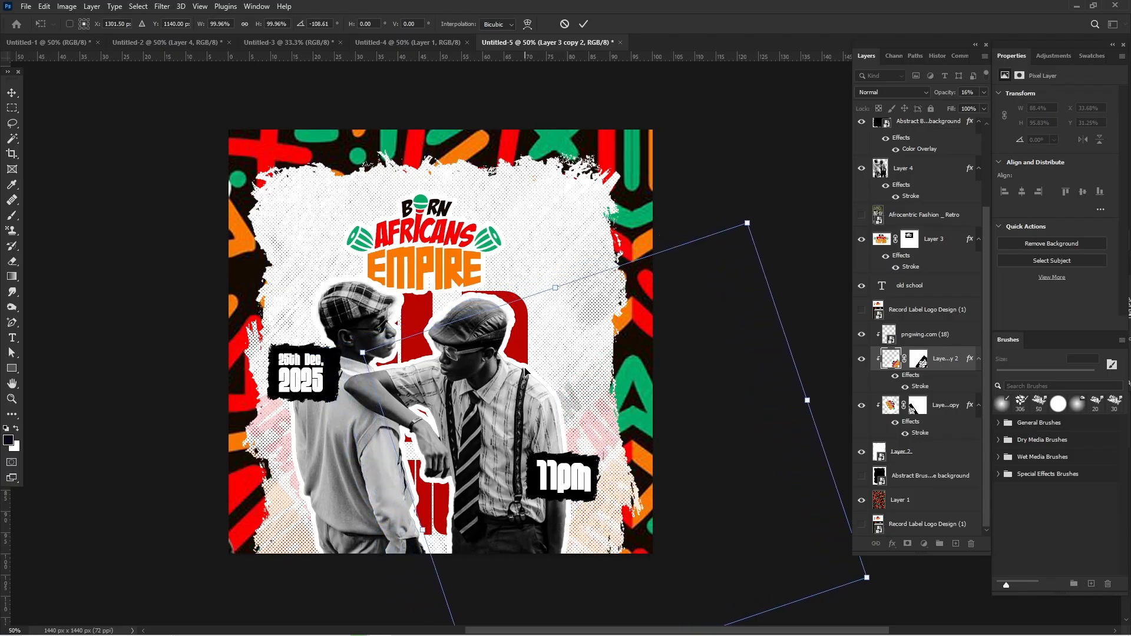
pyautogui.hotkey('shift', 'Right')
pyautogui.hotkey('shift', 'Right')
pyautogui.hotkey('shift', 'Right')
pyautogui.hotkey('shift', 'Right')
pyautogui.hotkey('shift', 'Right')
pyautogui.hotkey('shift', 'Right')
pyautogui.hotkey('shift', 'Right')
pyautogui.hotkey('shift', 'Right')
pyautogui.hotkey('shift', 'Right')
pyautogui.hotkey('shift', 'Right')
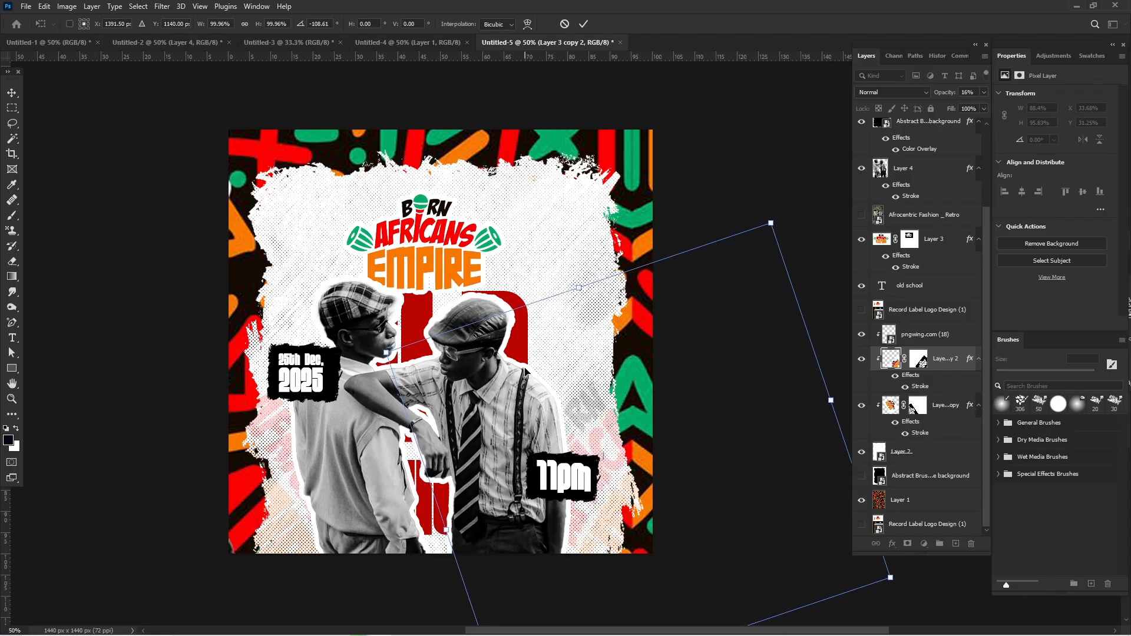
pyautogui.hotkey('shift', 'Right')
pyautogui.hotkey('shift', 'Right')
pyautogui.hotkey('shift', 'Right')
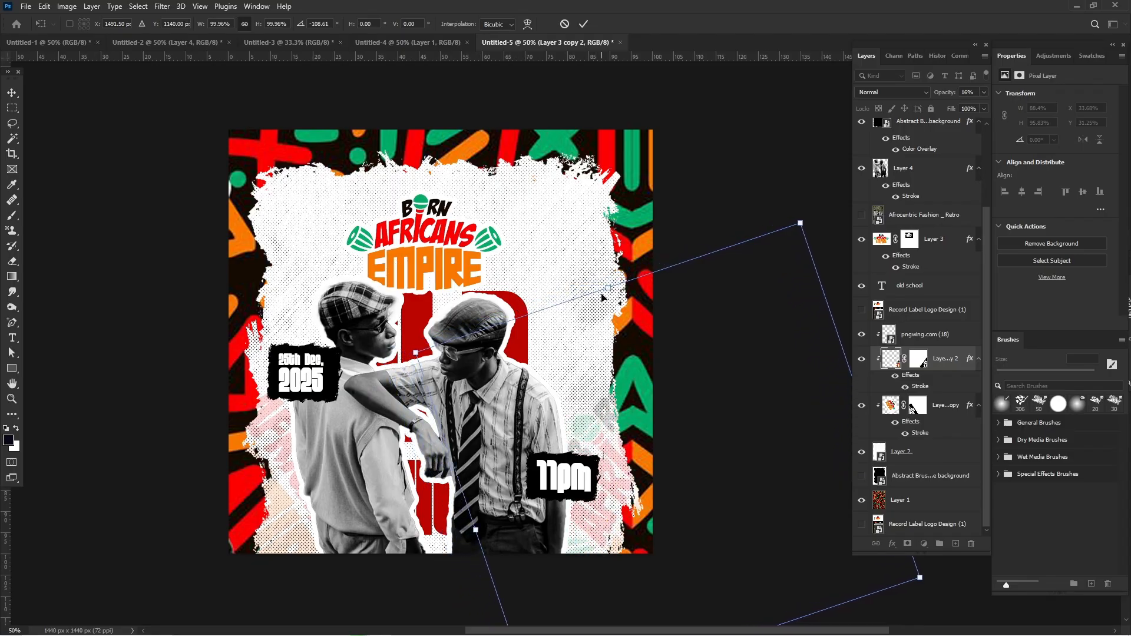
# - Rotate the second faded logo to about -135.6°, scale it to about 88%, and move it up and left to about X 1405.75, Y 822.25 px
pyautogui.moveTo(611, 285); pyautogui.dragTo(546, 357)
pyautogui.hotkey('shift', 'Up')
pyautogui.hotkey('shift', 'Up')
pyautogui.hotkey('shift', 'Left')
pyautogui.hotkey('shift', 'Left')
pyautogui.hotkey('shift', 'Left')
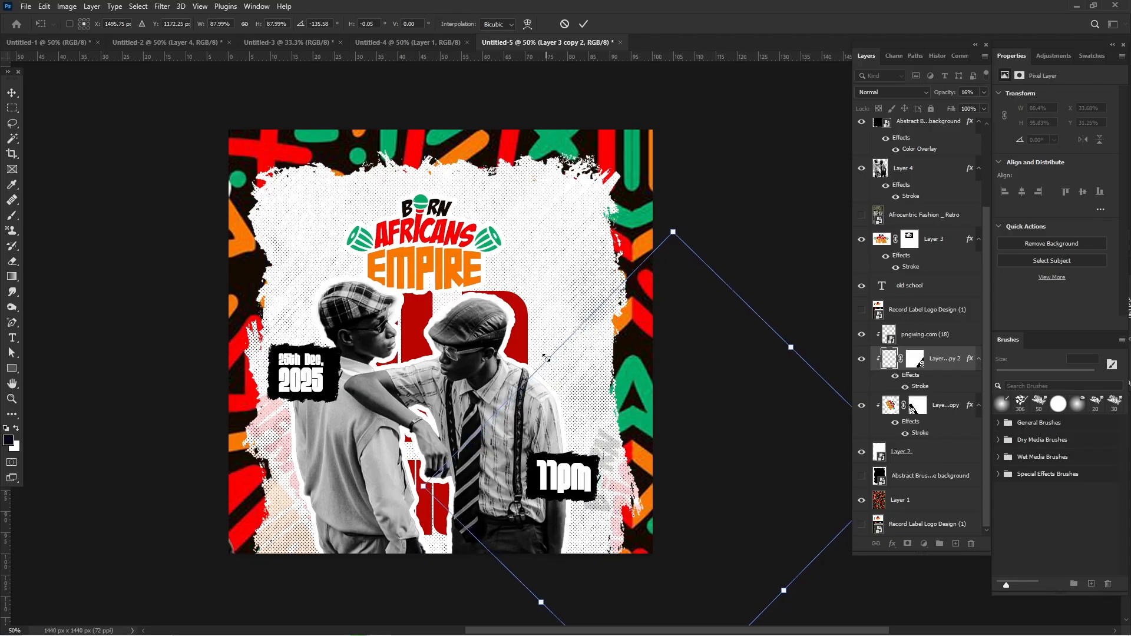
pyautogui.hotkey('shift', 'Up')
pyautogui.hotkey('shift', 'Left')
pyautogui.hotkey('shift', 'Up')
pyautogui.hotkey('shift', 'Left')
pyautogui.hotkey('shift', 'Up')
pyautogui.hotkey('shift', 'Up')
pyautogui.hotkey('shift', 'Up')
pyautogui.hotkey('shift', 'Up')
pyautogui.hotkey('shift', 'Up')
pyautogui.hotkey('shift', 'Up')
pyautogui.hotkey('shift', 'Up')
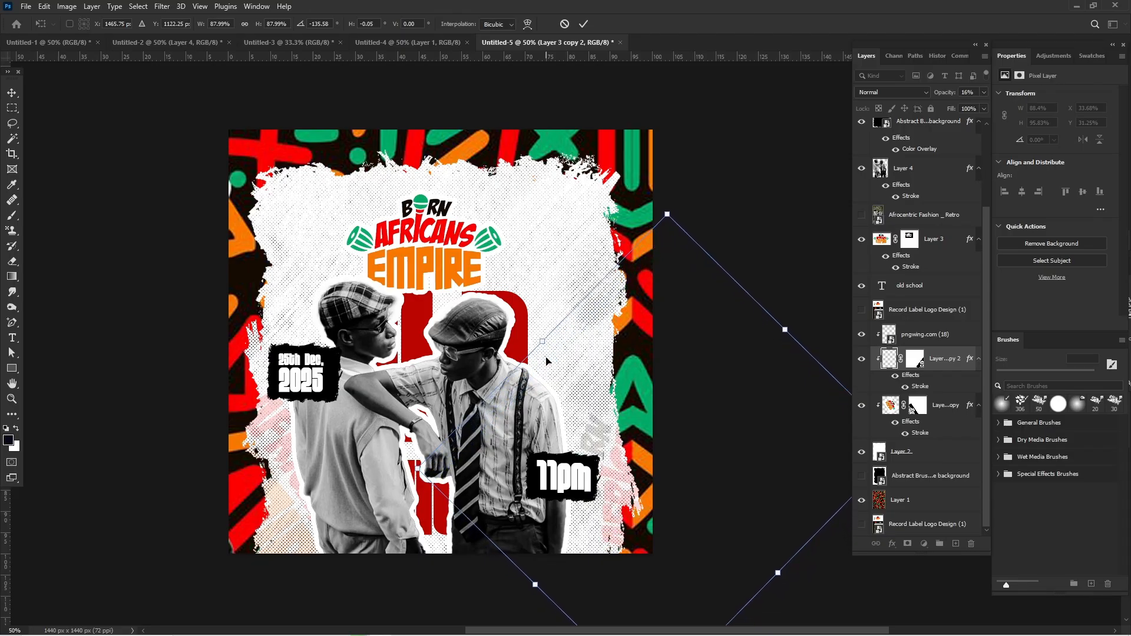
pyautogui.hotkey('shift', 'Left')
pyautogui.hotkey('shift', 'Up')
pyautogui.hotkey('shift', 'Up')
pyautogui.hotkey('shift', 'Up')
pyautogui.hotkey('shift', 'Up')
pyautogui.hotkey('shift', 'Up')
pyautogui.hotkey('shift', 'Up')
pyautogui.hotkey('shift', 'Up')
pyautogui.hotkey('shift', 'Up')
pyautogui.hotkey('shift', 'Up')
pyautogui.hotkey('shift', 'Up')
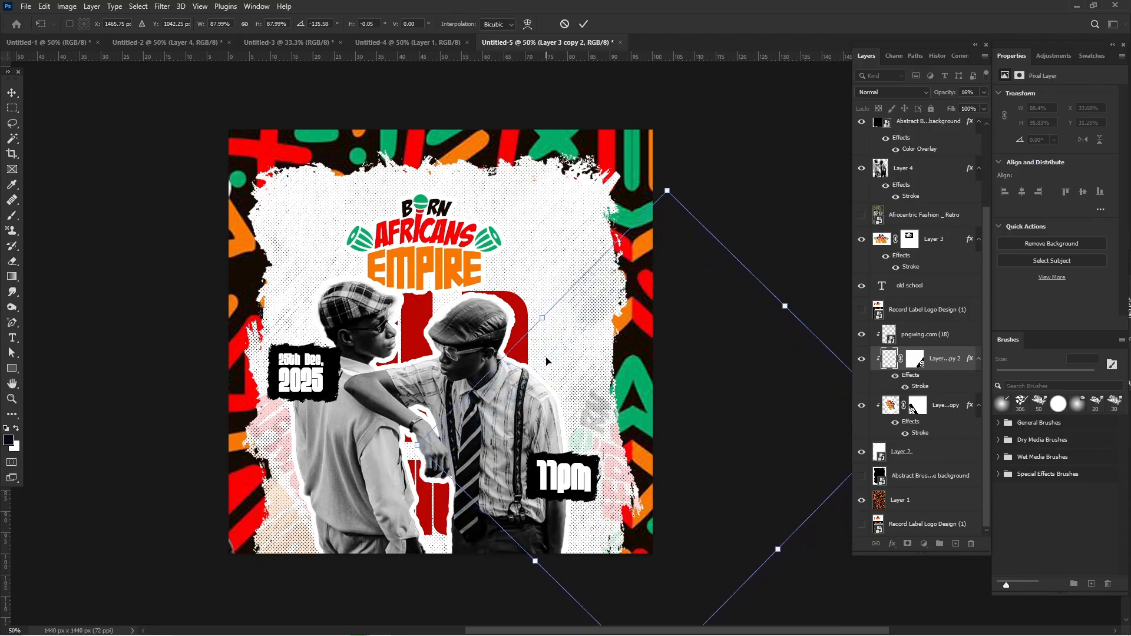
pyautogui.hotkey('shift', 'Up')
pyautogui.hotkey('shift', 'Up')
pyautogui.hotkey('shift', 'Up')
pyautogui.hotkey('shift', 'Up')
pyautogui.hotkey('shift', 'Up')
pyautogui.hotkey('shift', 'Up')
pyautogui.hotkey('shift', 'Up')
pyautogui.hotkey('shift', 'Up')
pyautogui.hotkey('shift', 'Up')
pyautogui.hotkey('shift', 'Up')
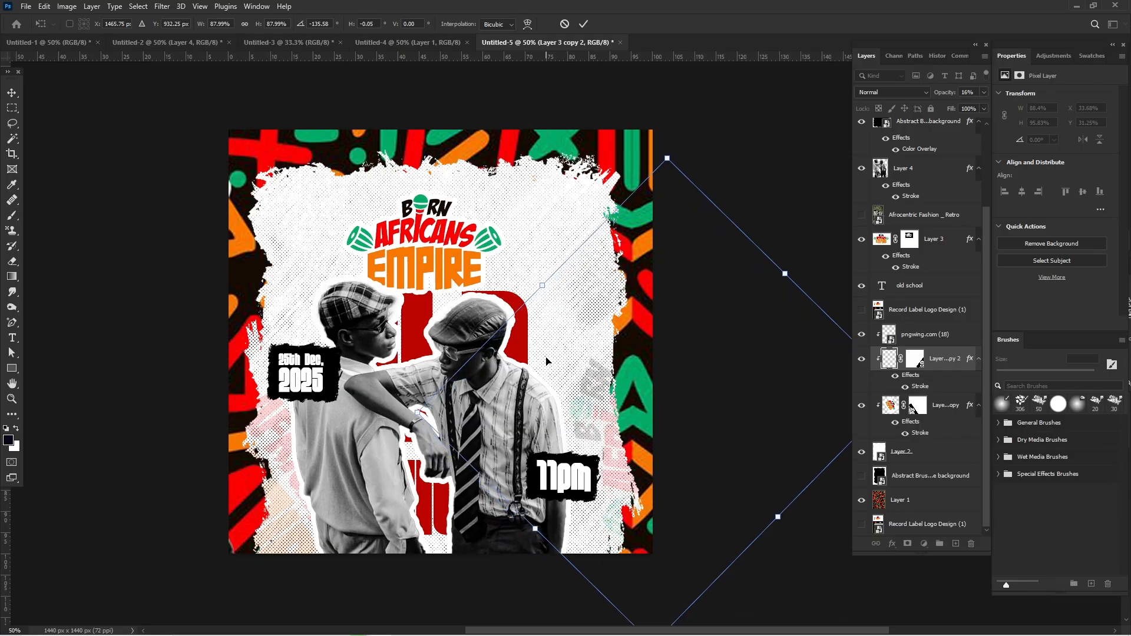
pyautogui.hotkey('shift', 'Up')
pyautogui.hotkey('shift', 'Up')
pyautogui.hotkey('shift', 'Up')
pyautogui.hotkey('shift', 'Up')
pyautogui.hotkey('shift', 'Up')
pyautogui.hotkey('shift', 'Up')
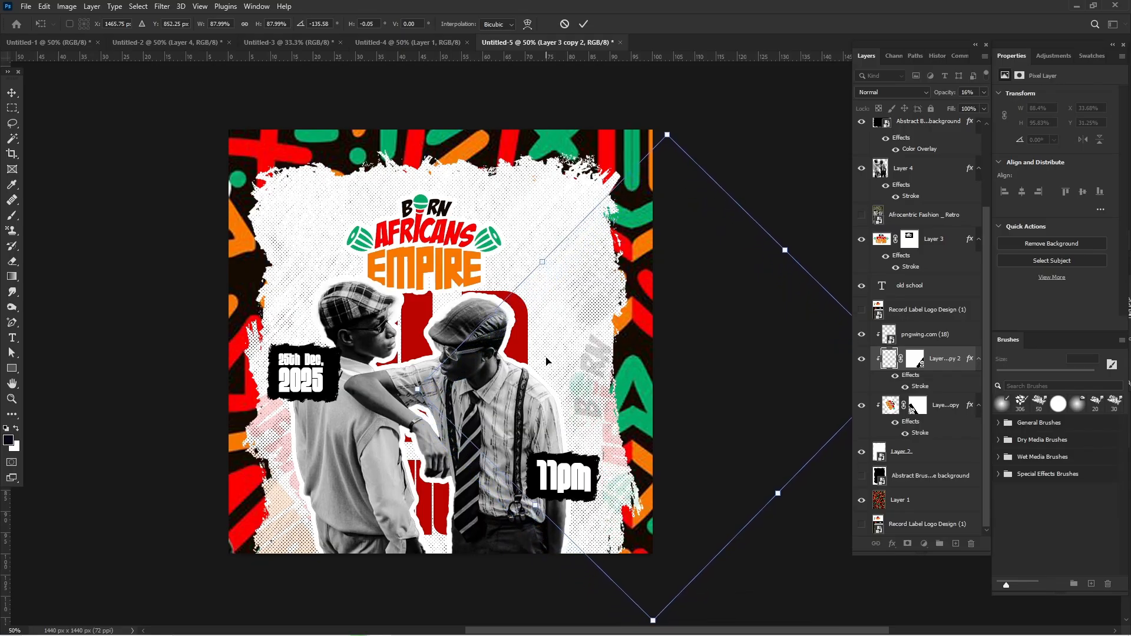
pyautogui.hotkey('shift', 'Left')
pyautogui.hotkey('shift', 'Left')
pyautogui.hotkey('shift', 'Left')
pyautogui.hotkey('shift', 'Left')
pyautogui.hotkey('shift', 'Left')
pyautogui.hotkey('shift', 'Left')
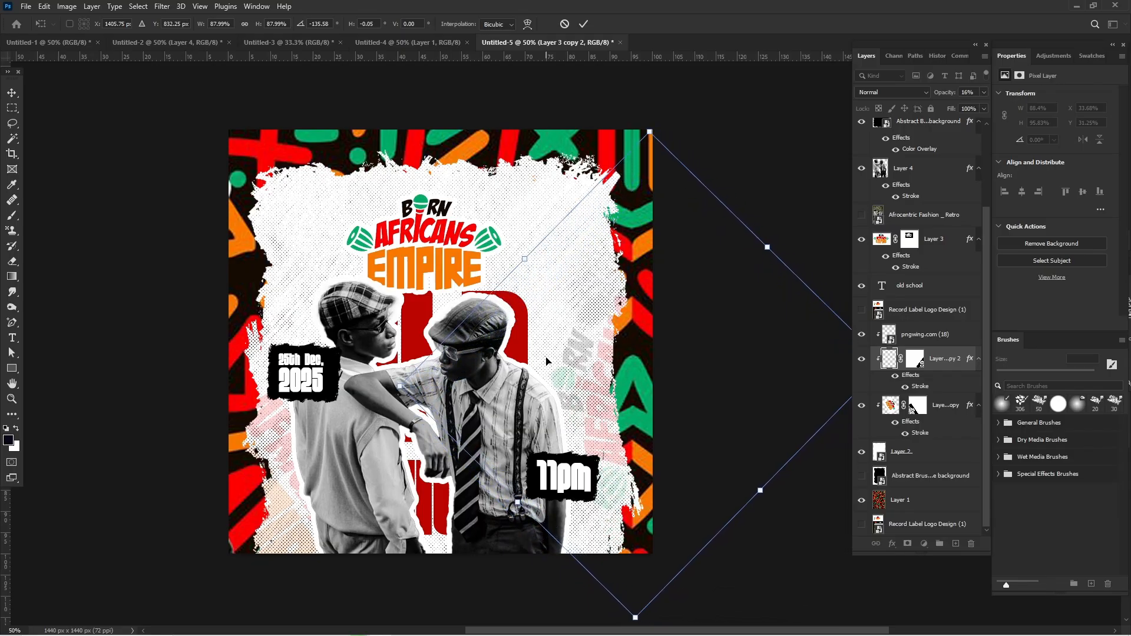
pyautogui.hotkey('shift', 'Up')
pyautogui.hotkey('shift', 'Up')
pyautogui.hotkey('shift', 'Up')
pyautogui.hotkey('shift', 'Up')
pyautogui.hotkey('shift', 'Up')
pyautogui.hotkey('shift', 'Up')
pyautogui.hotkey('shift', 'Up')
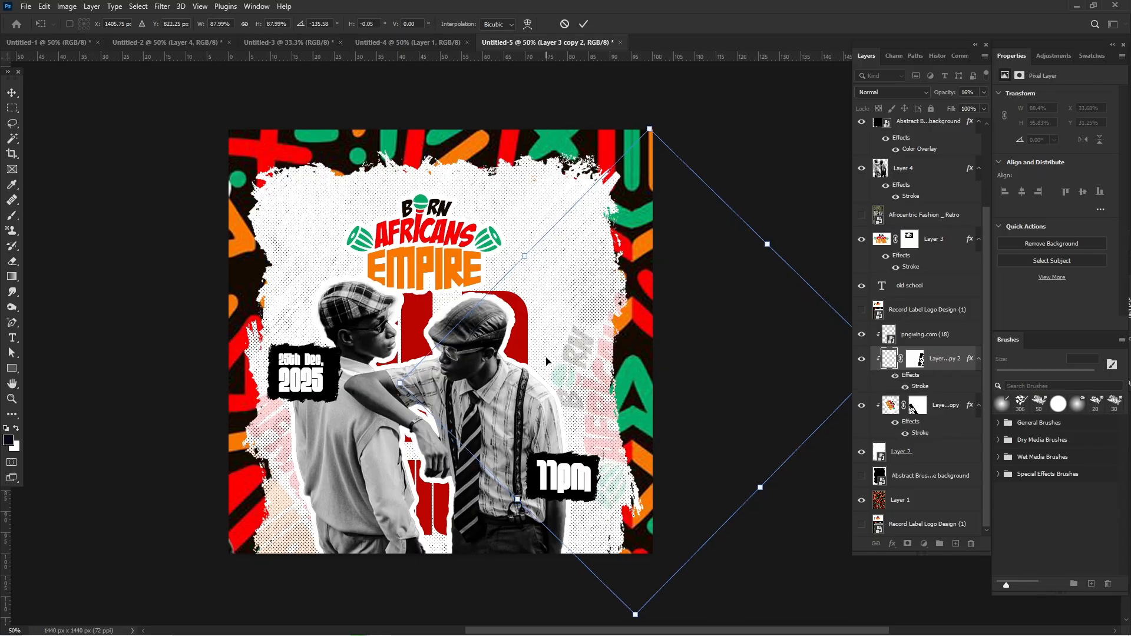
pyautogui.press('Return')
pyautogui.click(137, 318)
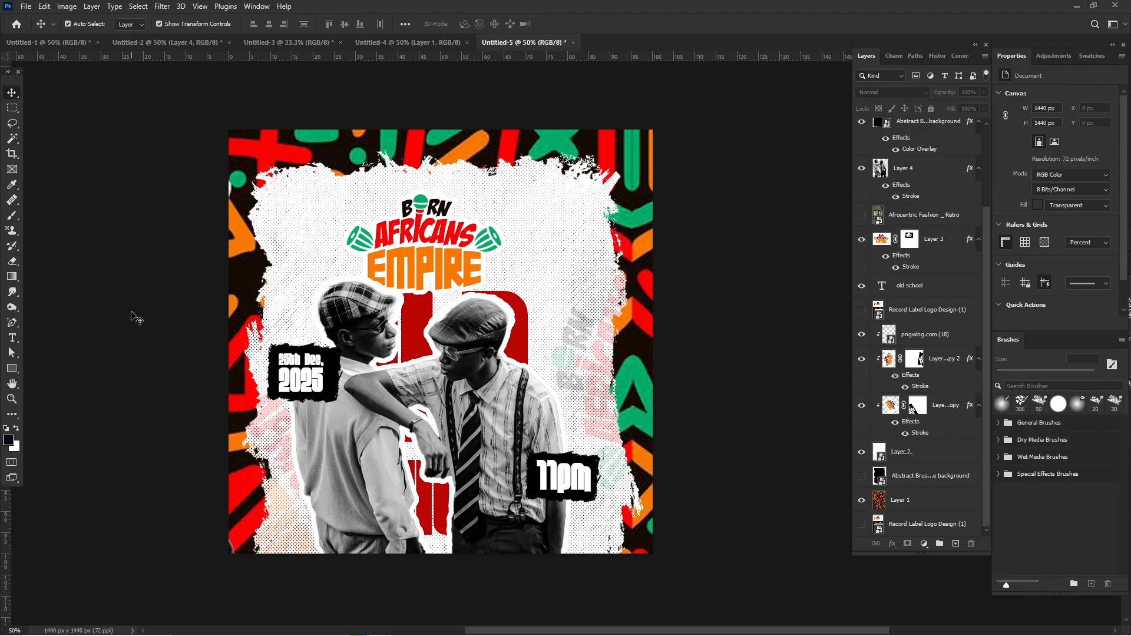
# - Stamp all visible layers into a new merged layer and add slightly reduced monochromatic Gaussian noise to it
pyautogui.hotkey('ctrl', 'shift', 'alt', 'e')
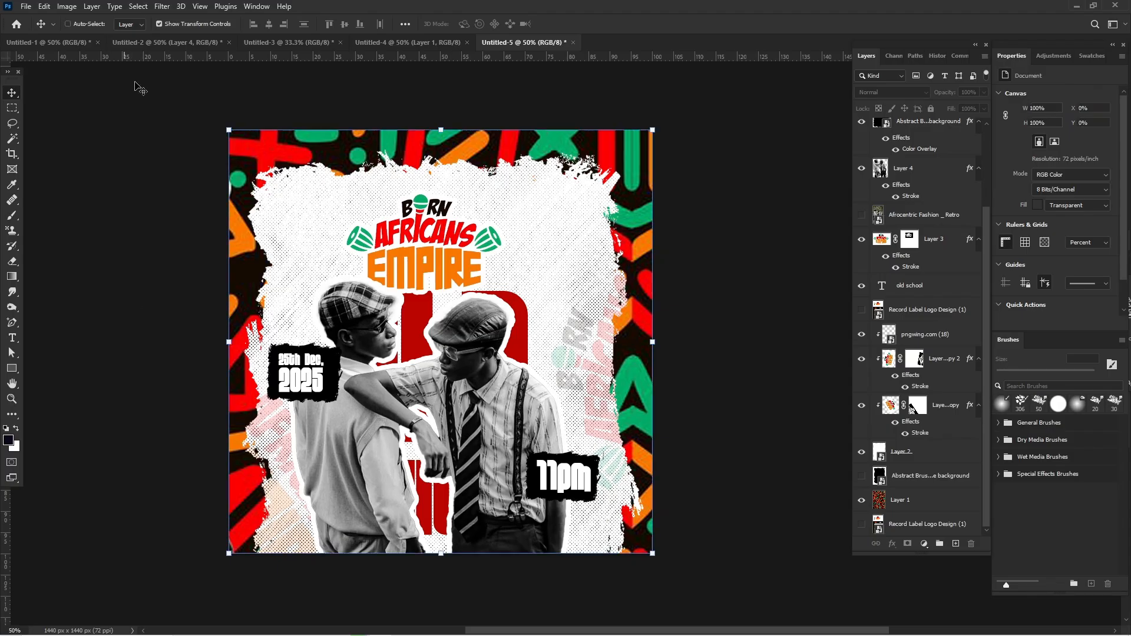
pyautogui.click(162, 6)
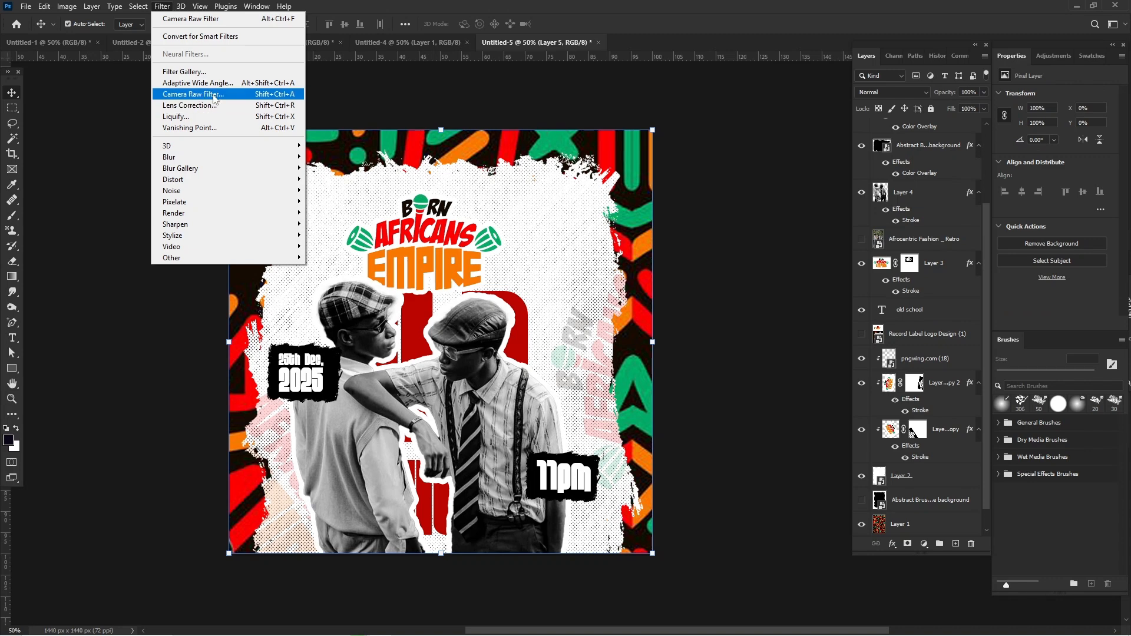
pyautogui.moveTo(235, 190)
pyautogui.click(336, 189)
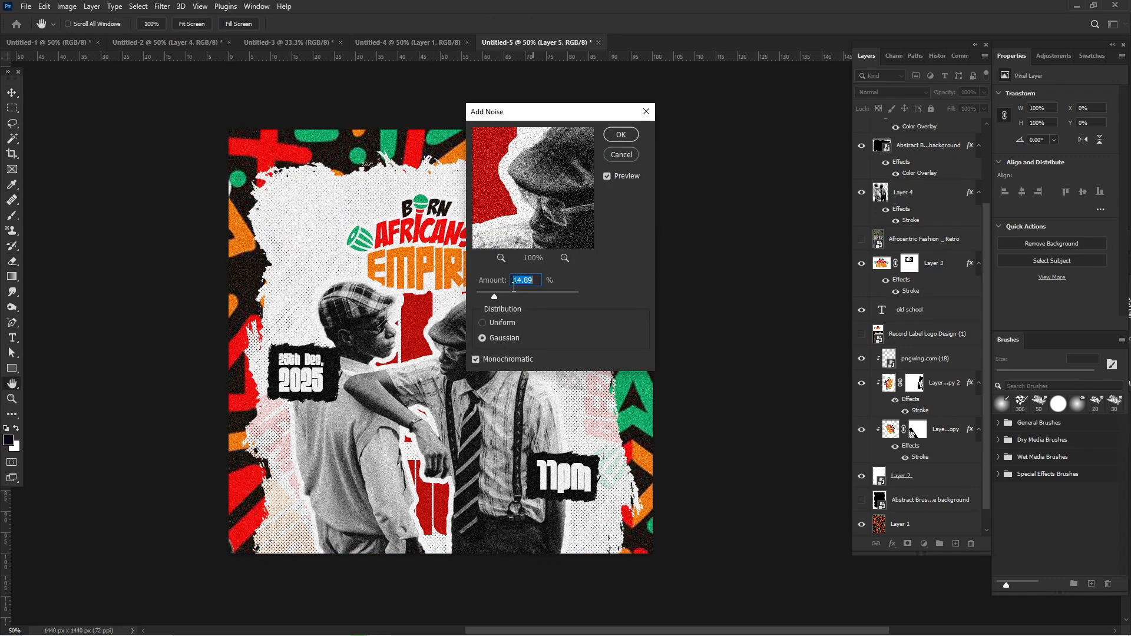
pyautogui.moveTo(495, 297); pyautogui.dragTo(491, 297)
pyautogui.click(616, 136)
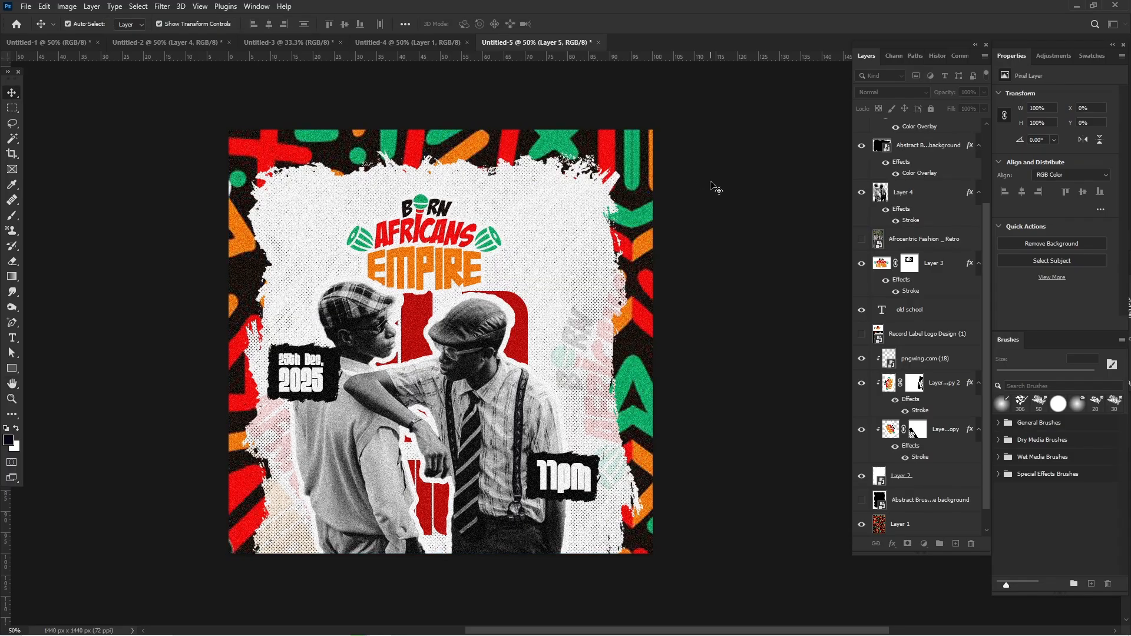
# - Examine the finished flyer and its grain on the merged Layer 5 at fit-to-screen size
pyautogui.click(714, 187)
pyautogui.scroll(3, 955, 194)
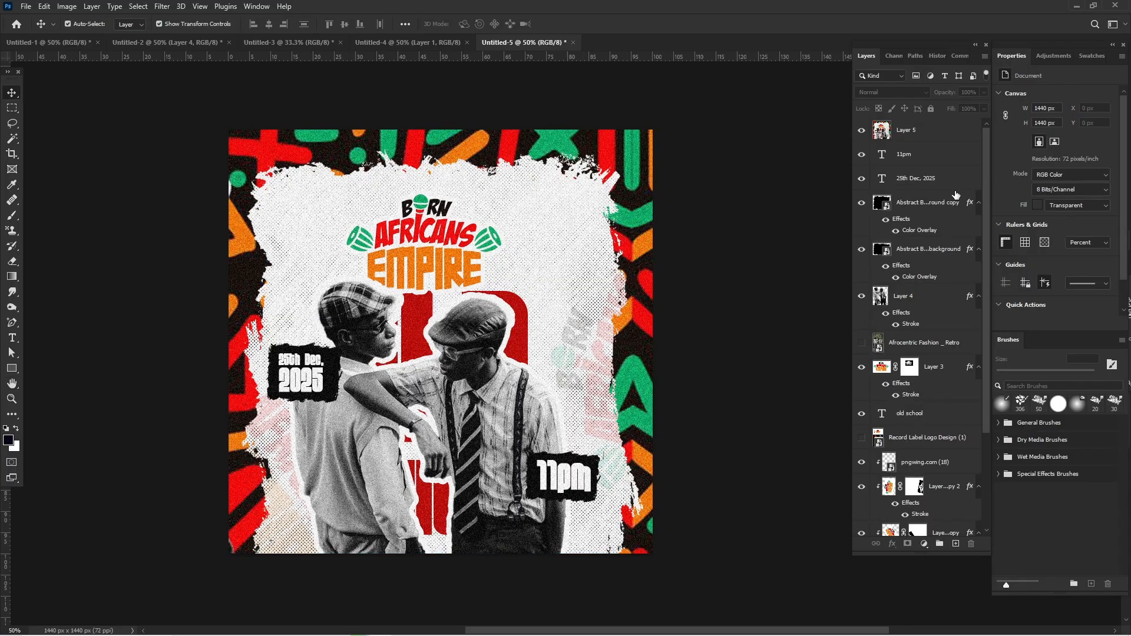
pyautogui.scroll(-3, 954, 188)
pyautogui.scroll(3, 936, 148)
pyautogui.click(898, 133)
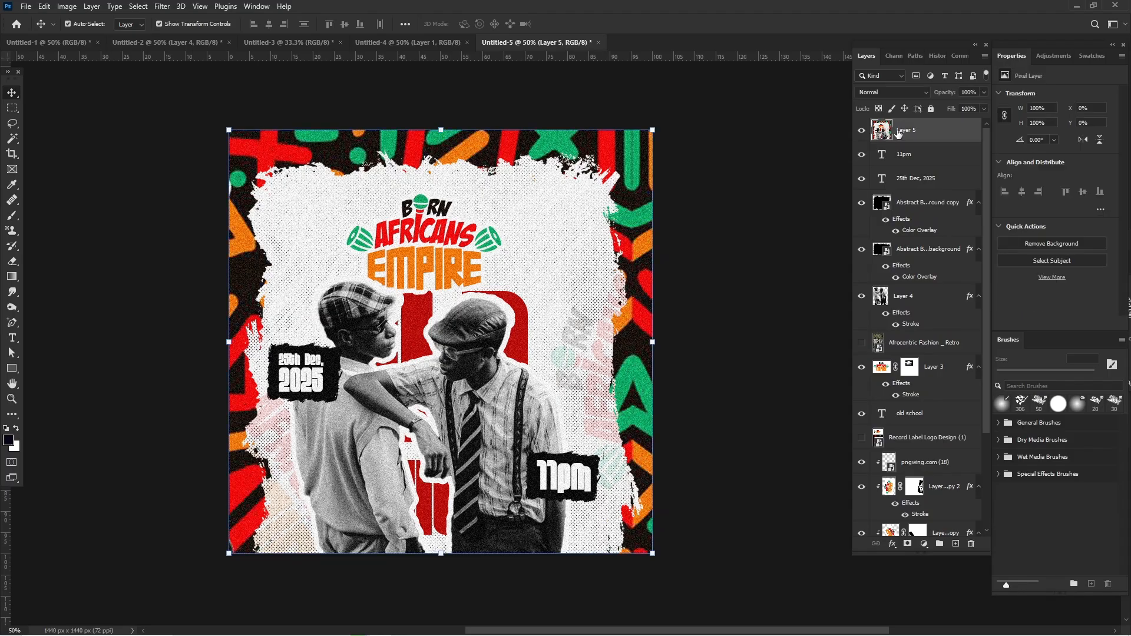
pyautogui.hotkey('ctrl', '0')
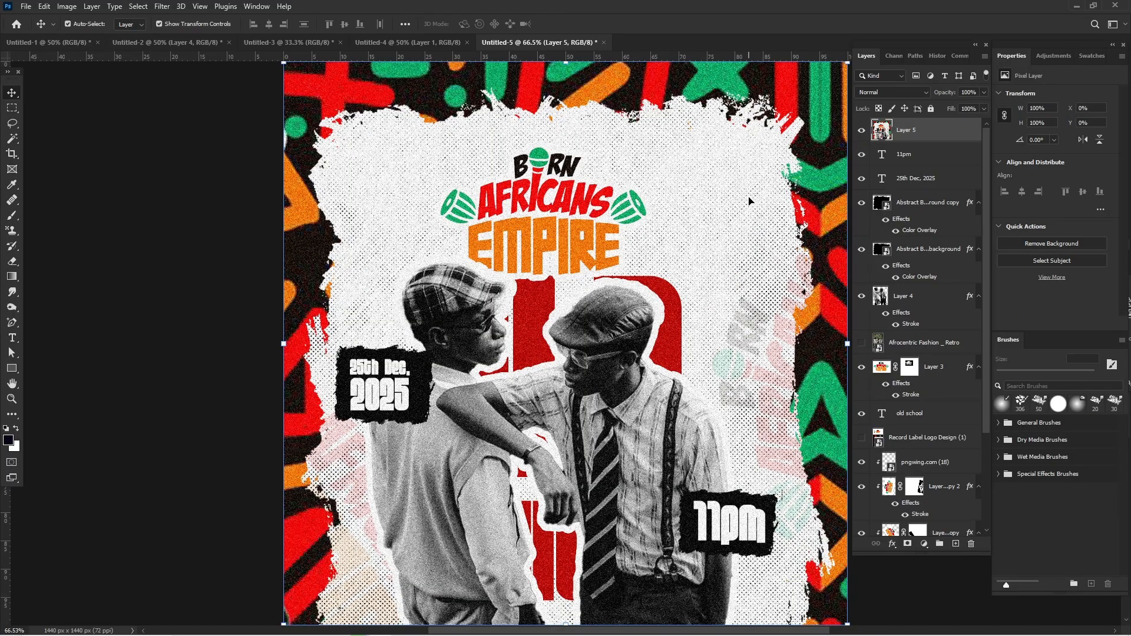
pyautogui.hscroll(3, 750, 201)
pyautogui.hscroll(3, 750, 201)
pyautogui.click(791, 209)
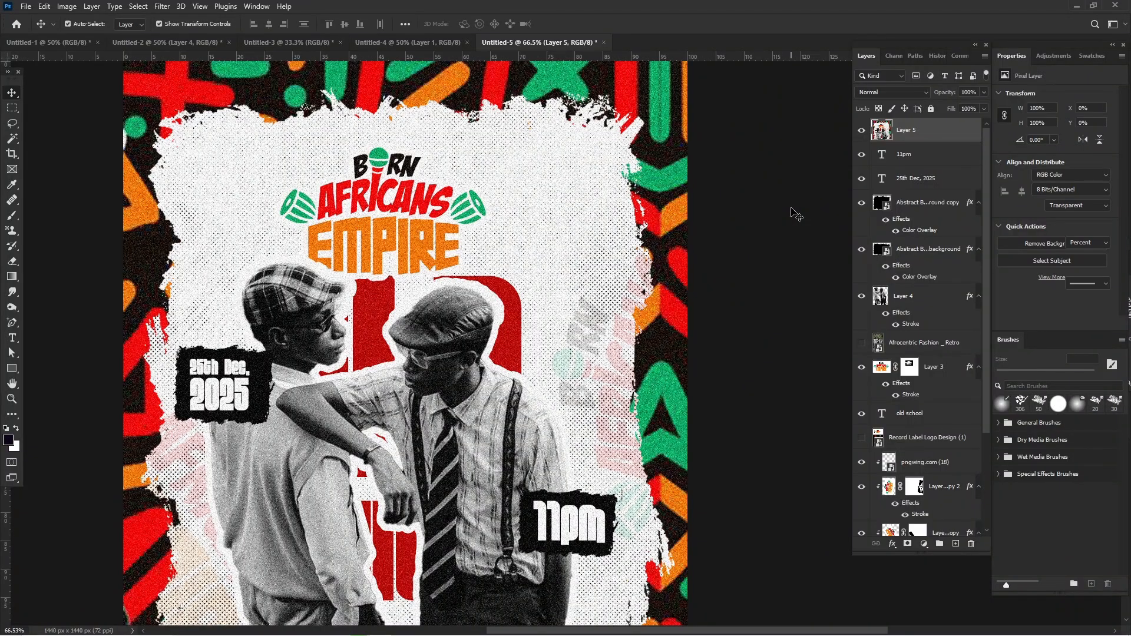